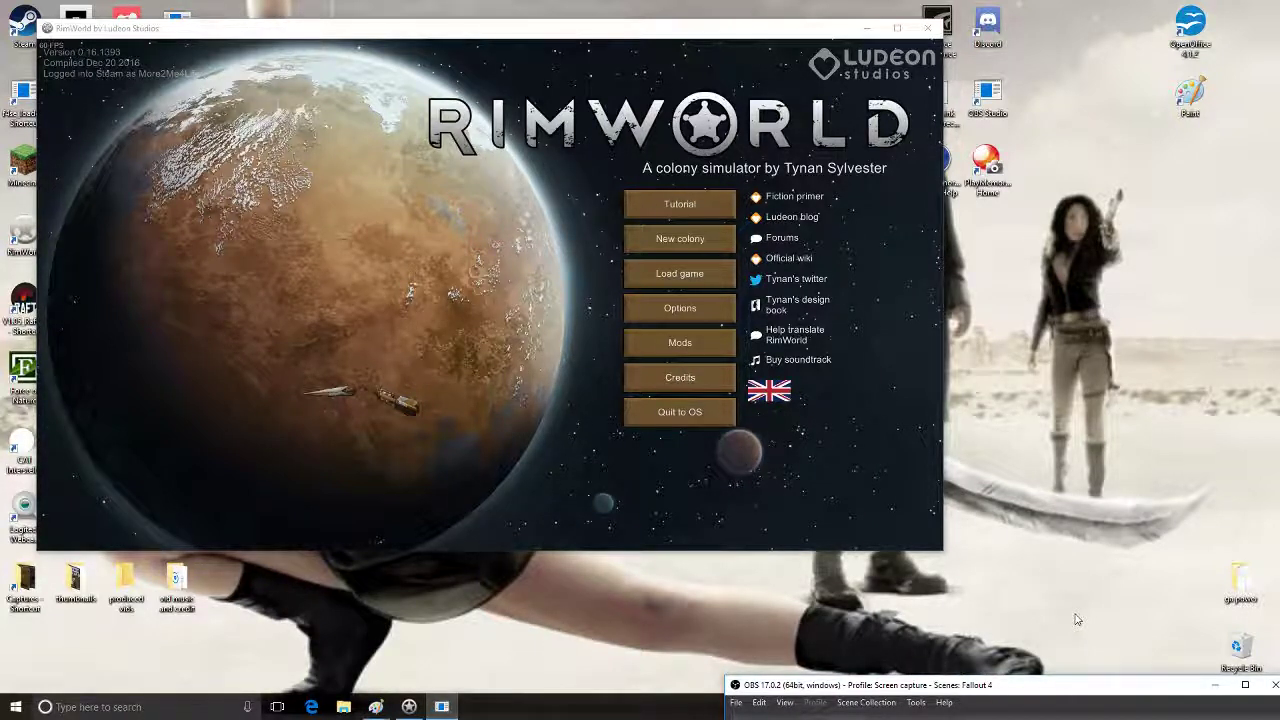
Open the RimWorld mod list and go to the Steam Workshop from it
{"action": "left_click", "coordinate": [880, 300]}
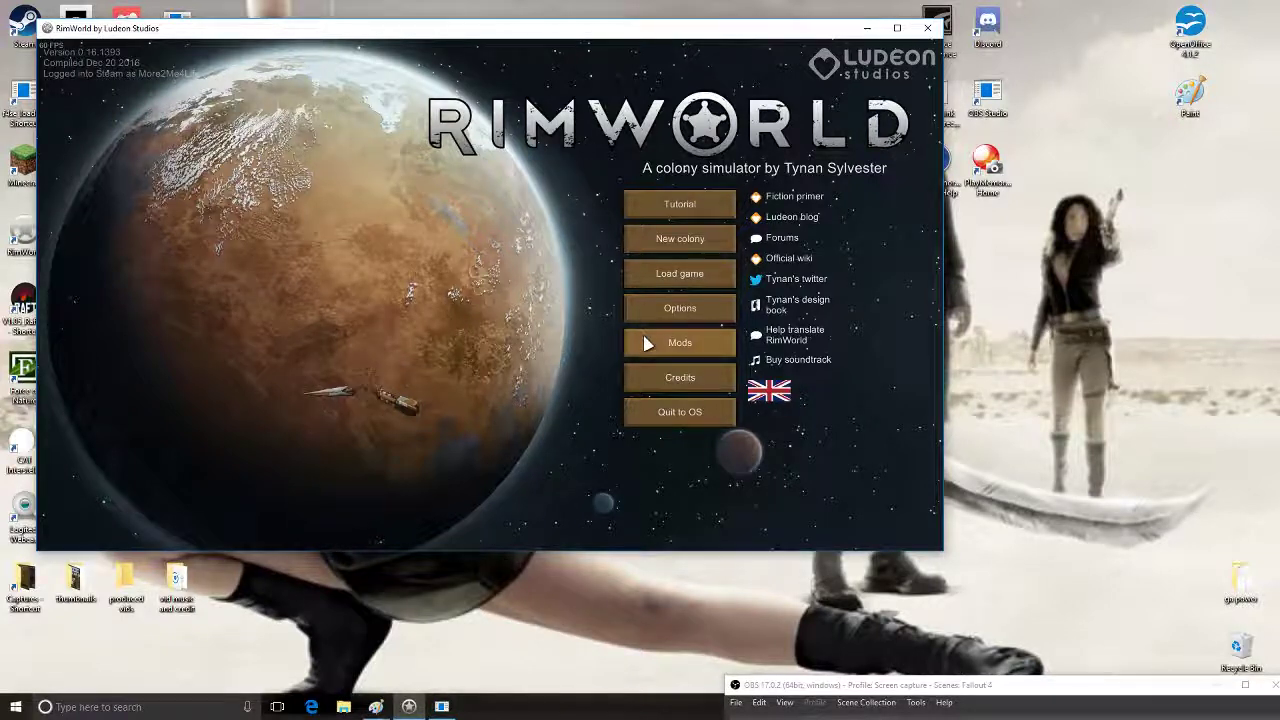
{"action": "left_click", "coordinate": [648, 344]}
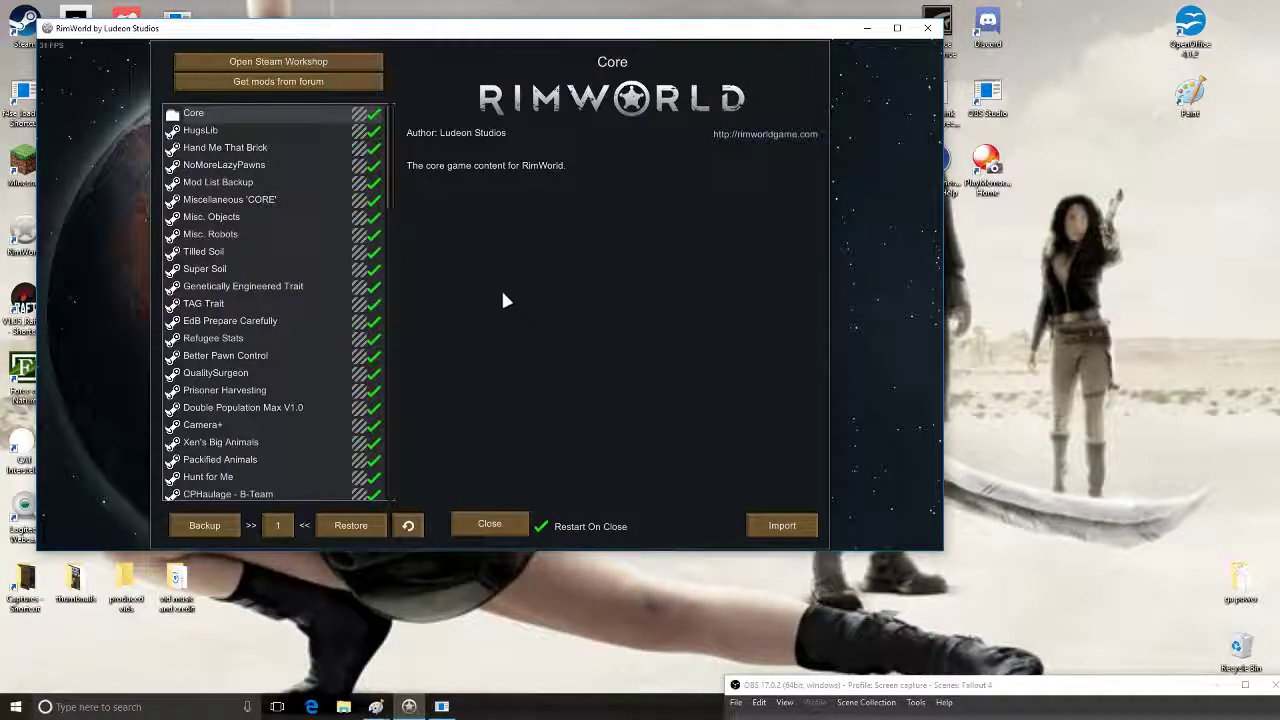
{"action": "left_click", "coordinate": [275, 68]}
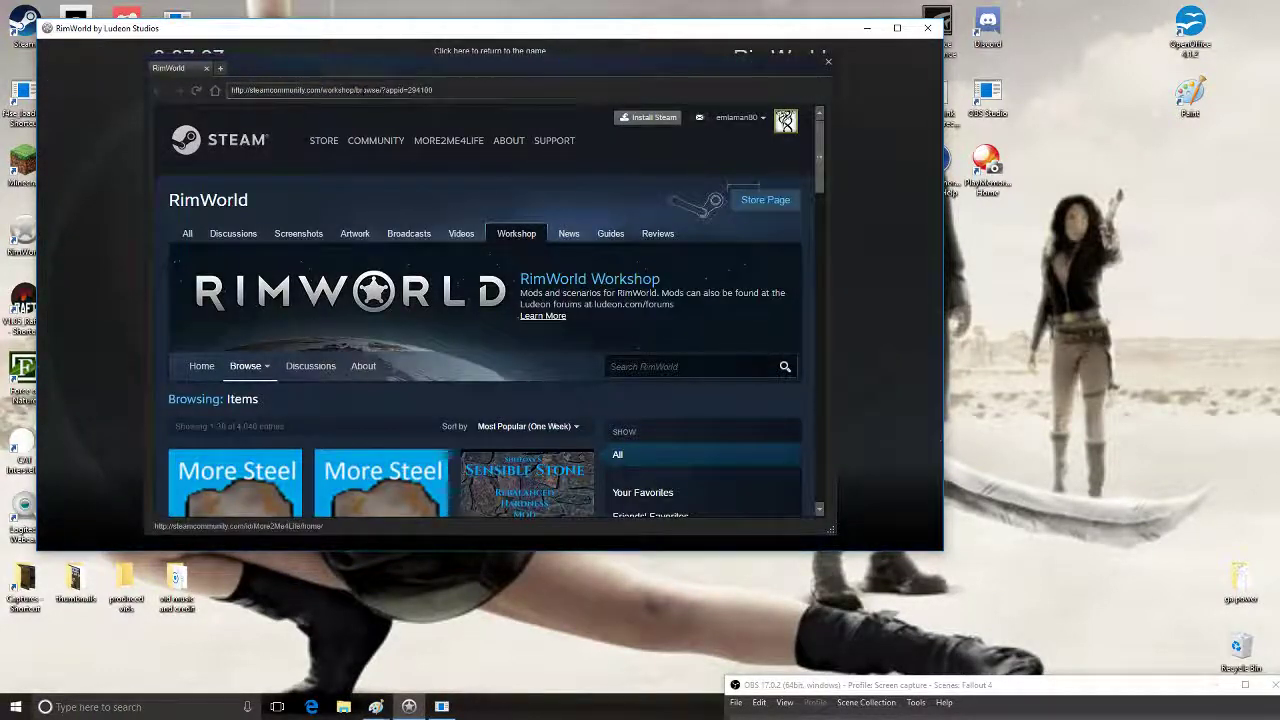
Examine the Workshop's most popular items of the week, including their preview descriptions
{"action": "scroll", "coordinate": [380, 305], "scroll_direction": "down", "scroll_amount": 1}
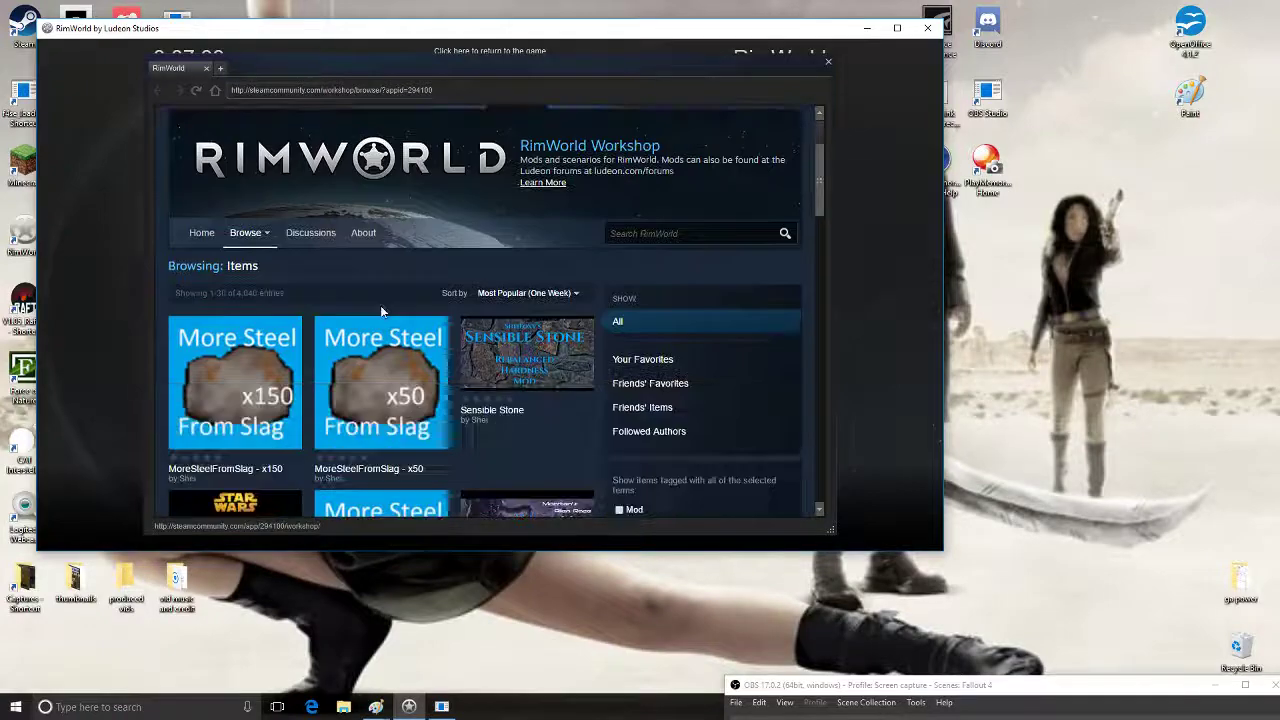
{"action": "scroll", "coordinate": [380, 305], "scroll_direction": "down", "scroll_amount": 5}
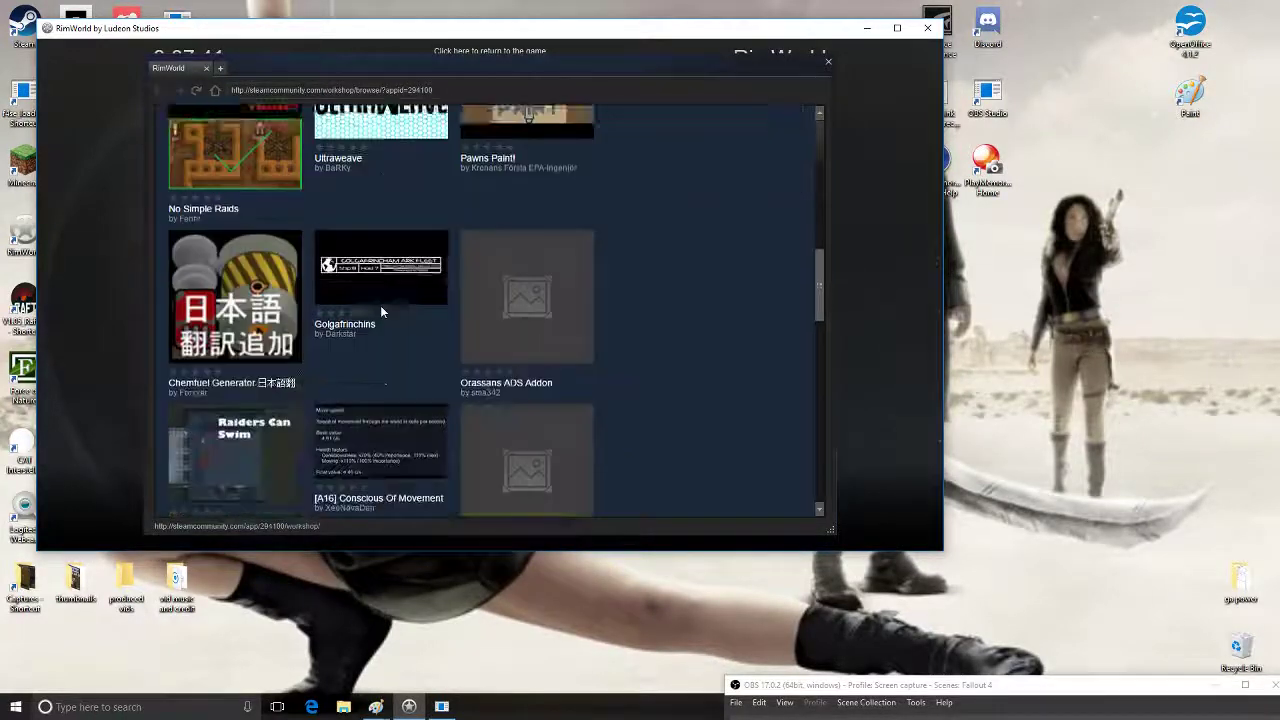
{"action": "scroll", "coordinate": [380, 305], "scroll_direction": "down", "scroll_amount": 10}
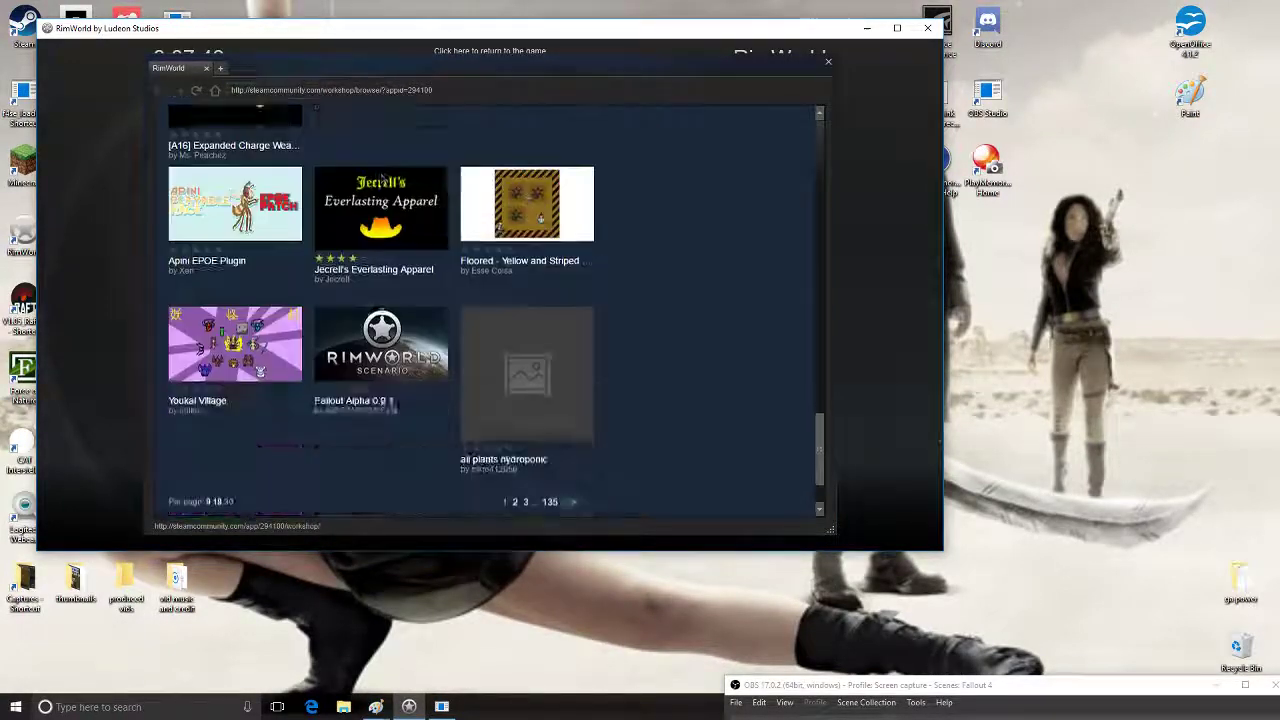
{"action": "scroll", "coordinate": [382, 178], "scroll_direction": "down", "scroll_amount": 2}
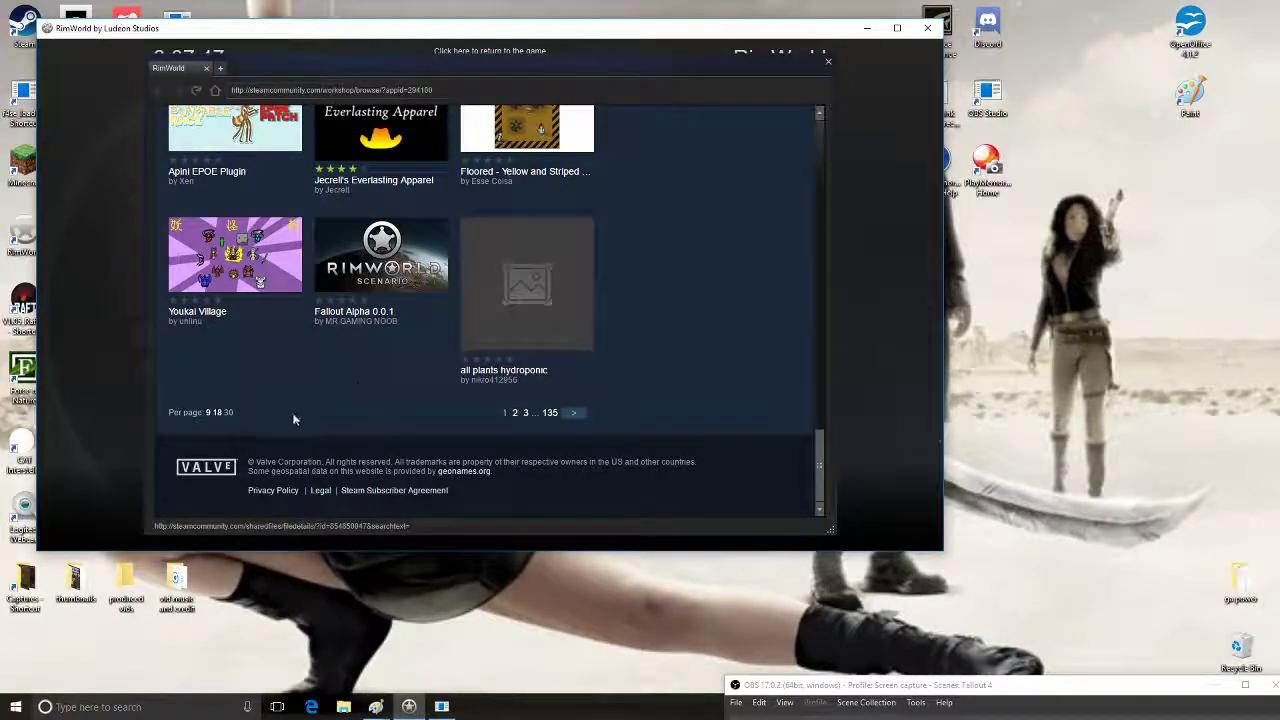
{"action": "left_click", "coordinate": [216, 413]}
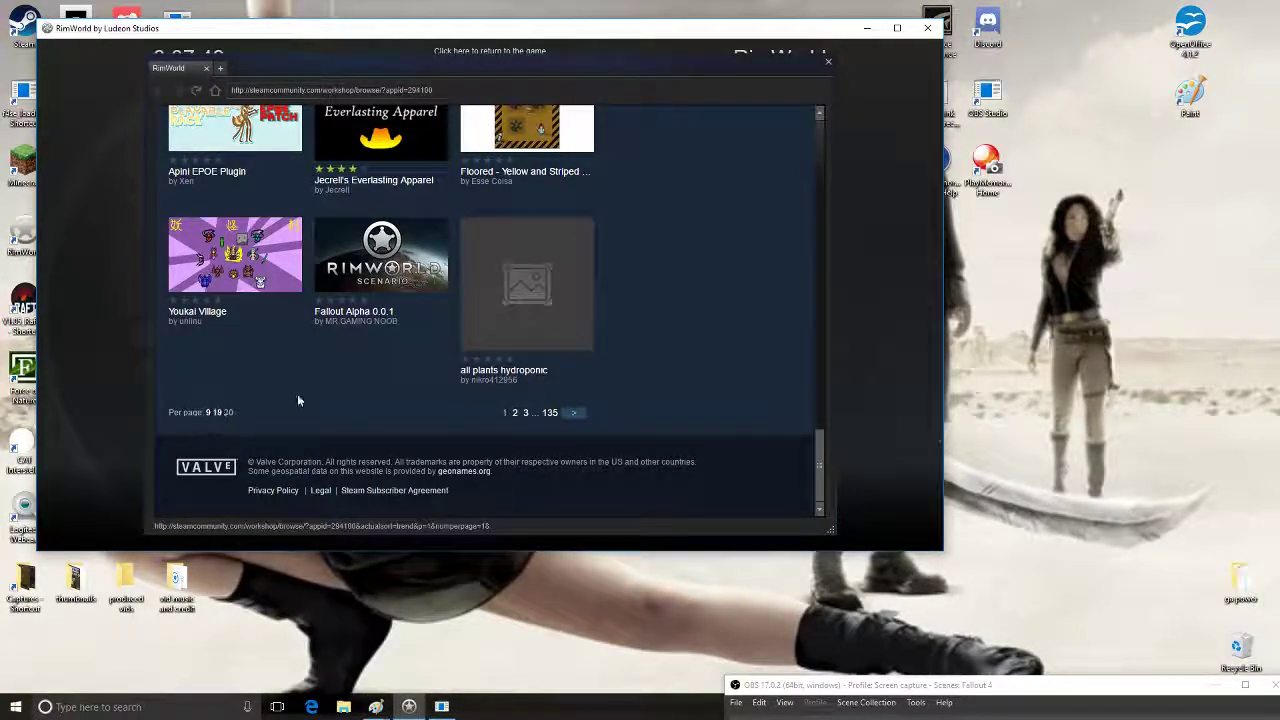
{"action": "scroll", "coordinate": [313, 385], "scroll_direction": "up", "scroll_amount": 10}
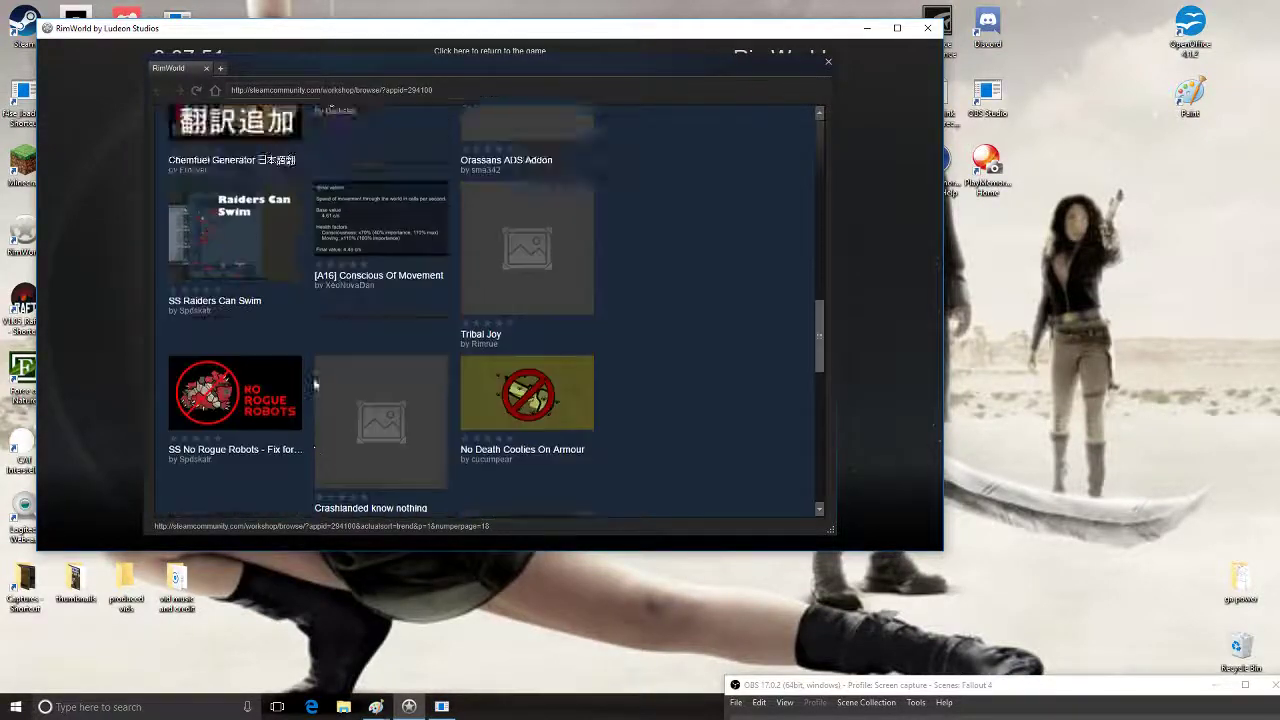
{"action": "scroll", "coordinate": [313, 385], "scroll_direction": "down", "scroll_amount": 10}
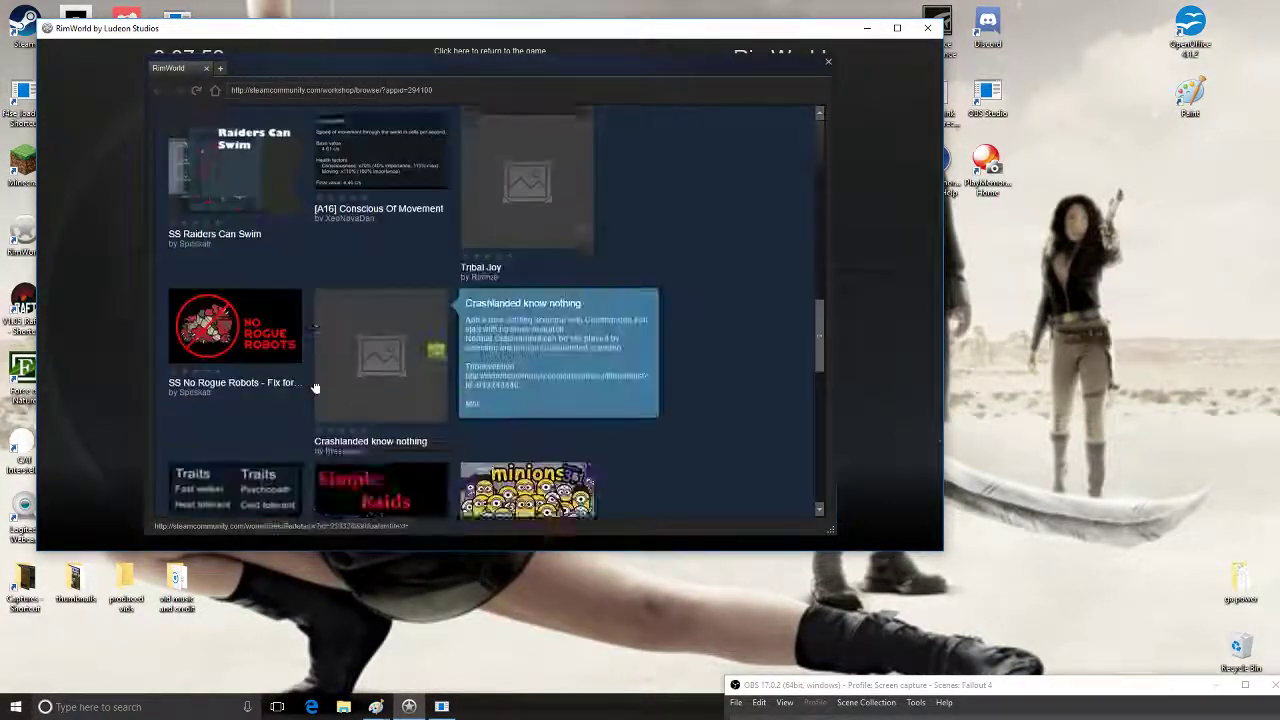
{"action": "mouse_move", "coordinate": [402, 380]}
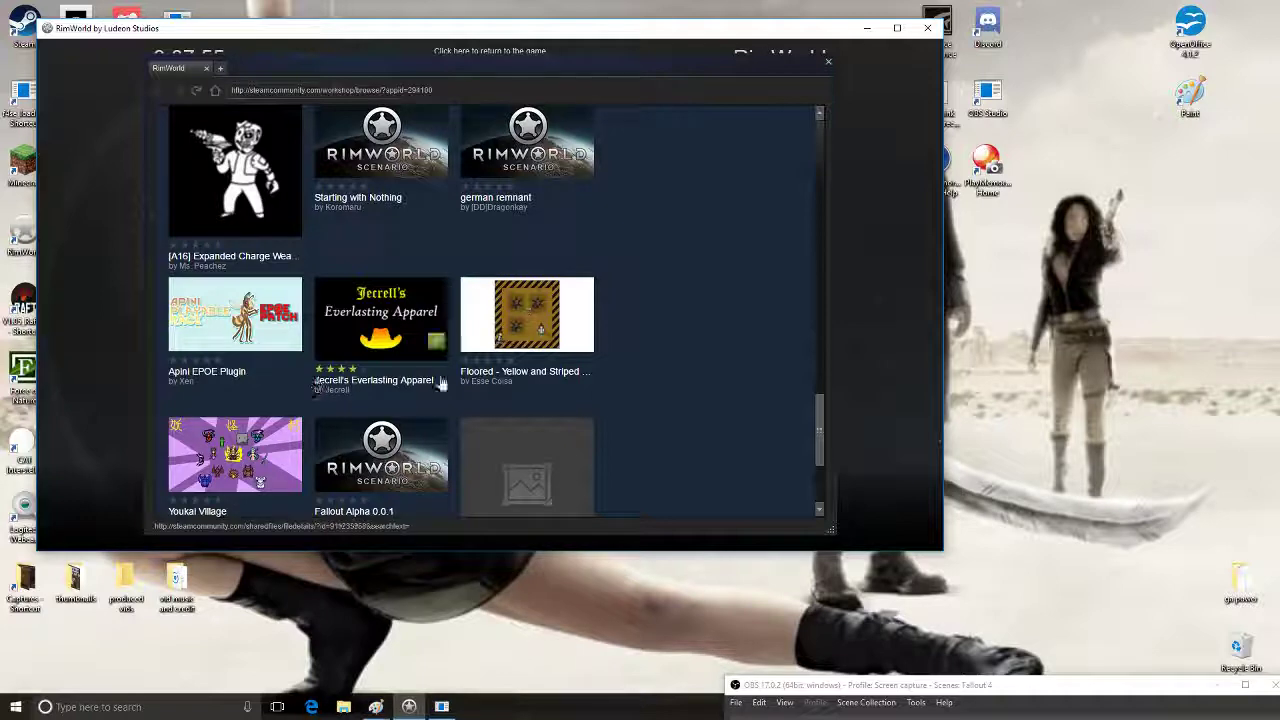
{"action": "scroll", "coordinate": [433, 371], "scroll_direction": "up", "scroll_amount": 1}
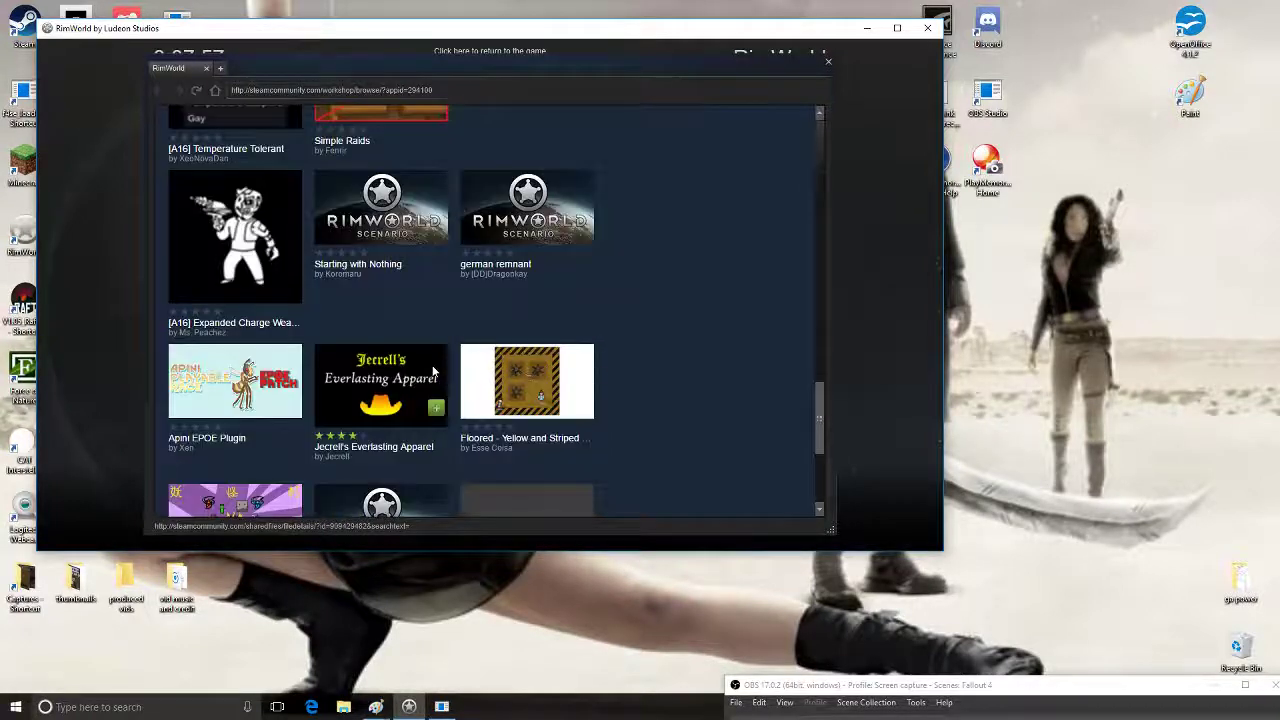
{"action": "mouse_move", "coordinate": [385, 230]}
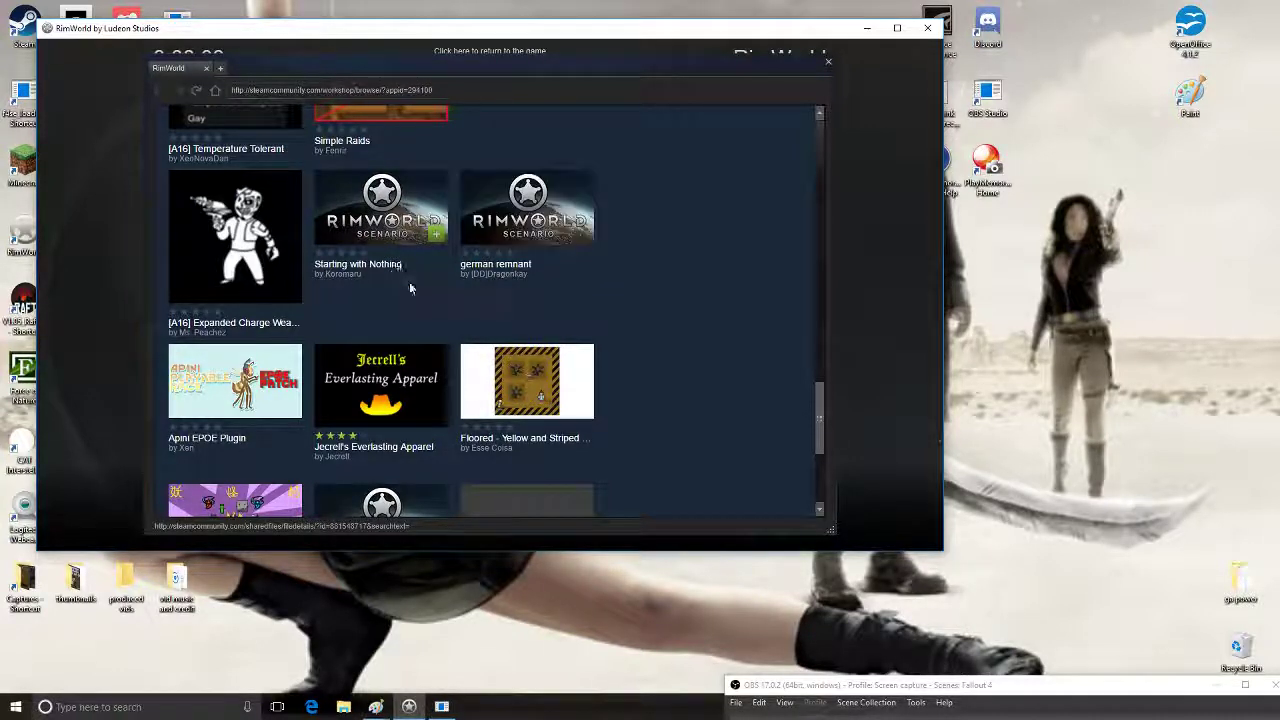
{"action": "scroll", "coordinate": [409, 282], "scroll_direction": "up", "scroll_amount": 1}
{"action": "mouse_move", "coordinate": [390, 330]}
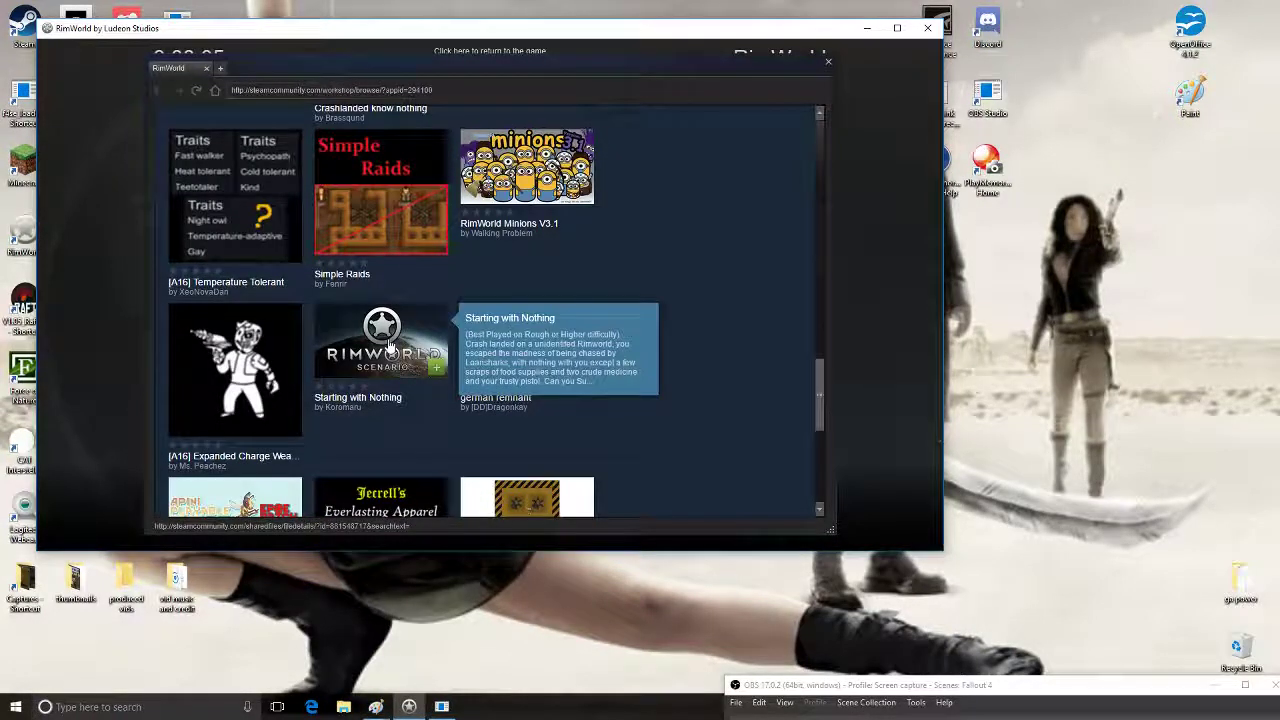
{"action": "scroll", "coordinate": [400, 400], "scroll_direction": "up", "scroll_amount": 2}
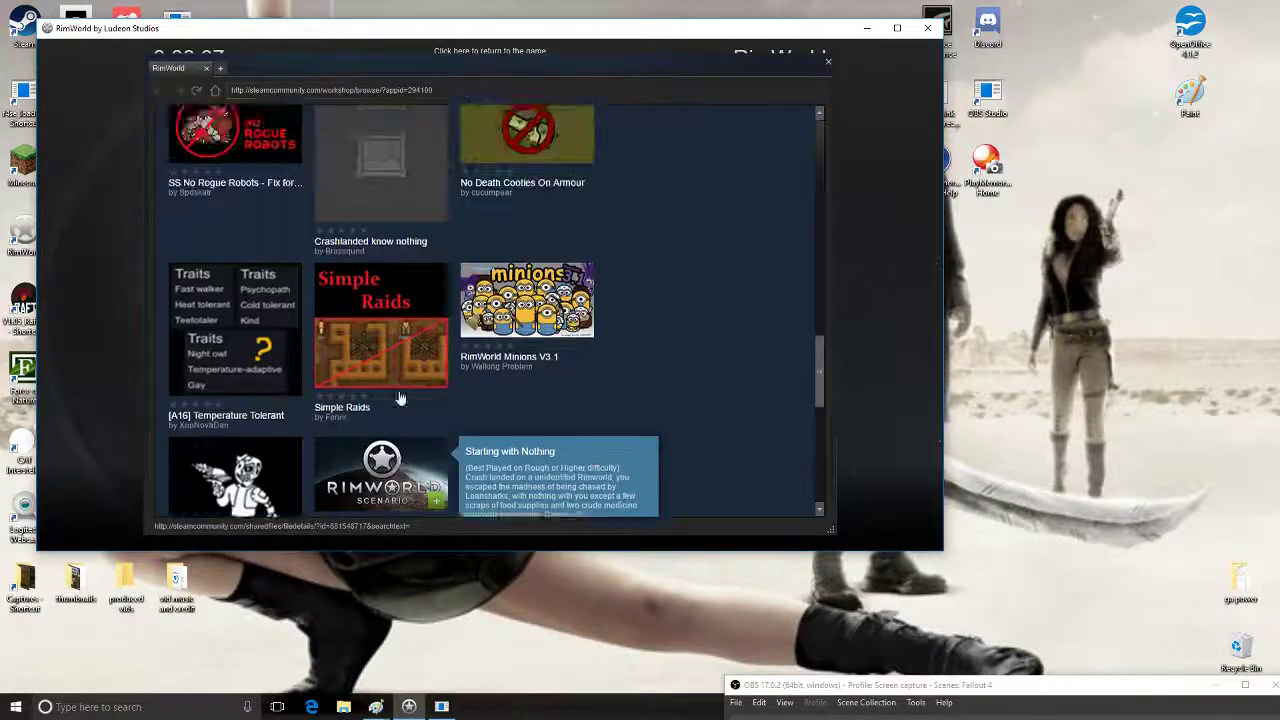
{"action": "mouse_move", "coordinate": [329, 248]}
{"action": "scroll", "coordinate": [548, 297], "scroll_direction": "up", "scroll_amount": 5}
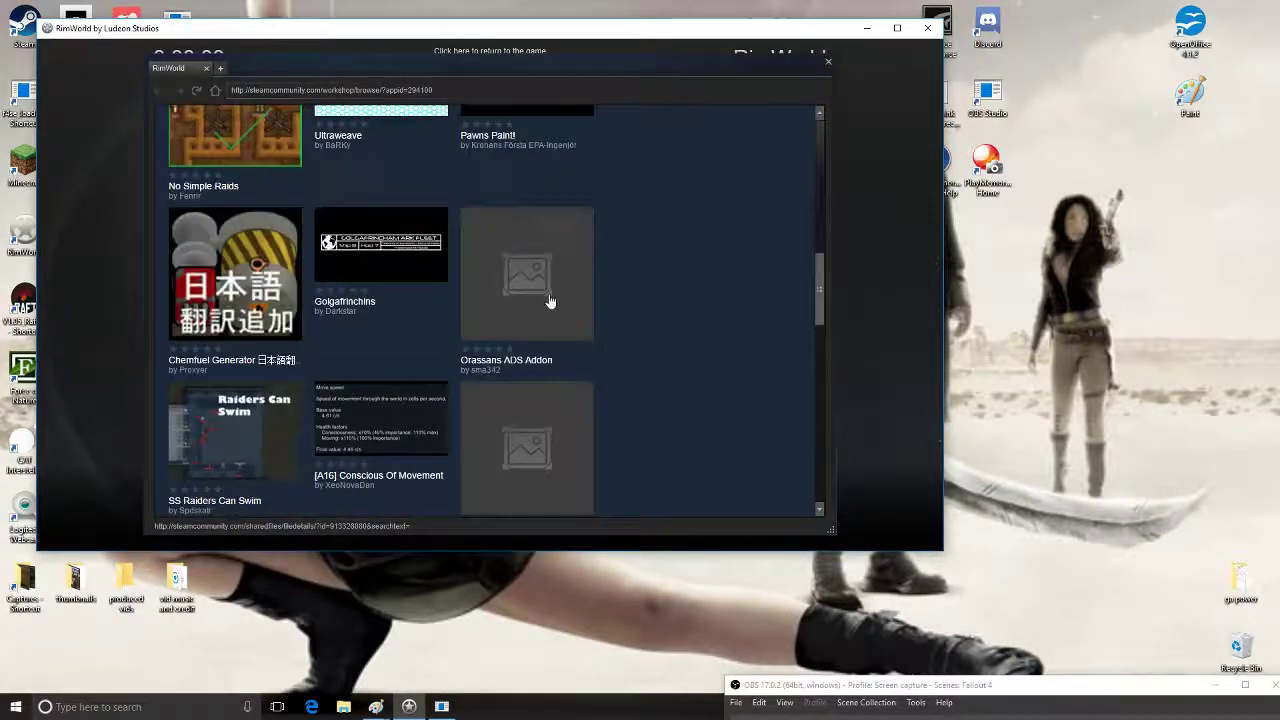
{"action": "scroll", "coordinate": [548, 300], "scroll_direction": "up", "scroll_amount": 5}
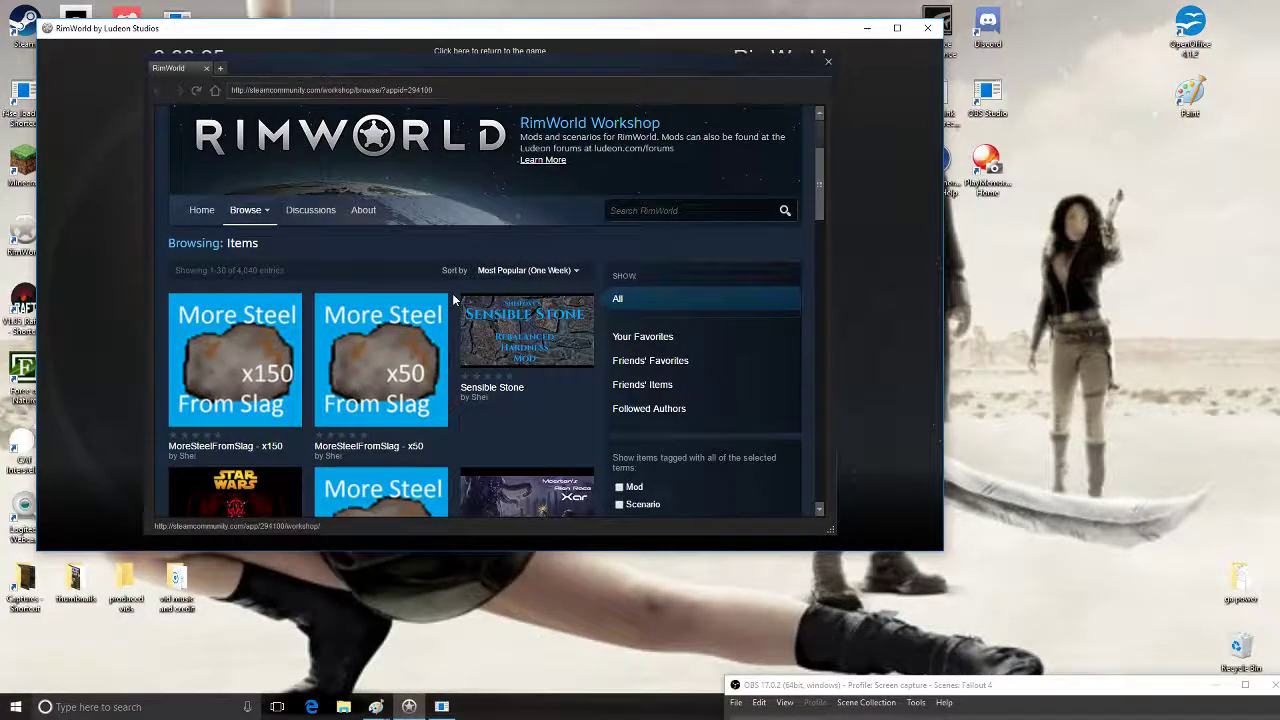
{"action": "scroll", "coordinate": [458, 257], "scroll_direction": "down", "scroll_amount": 1}
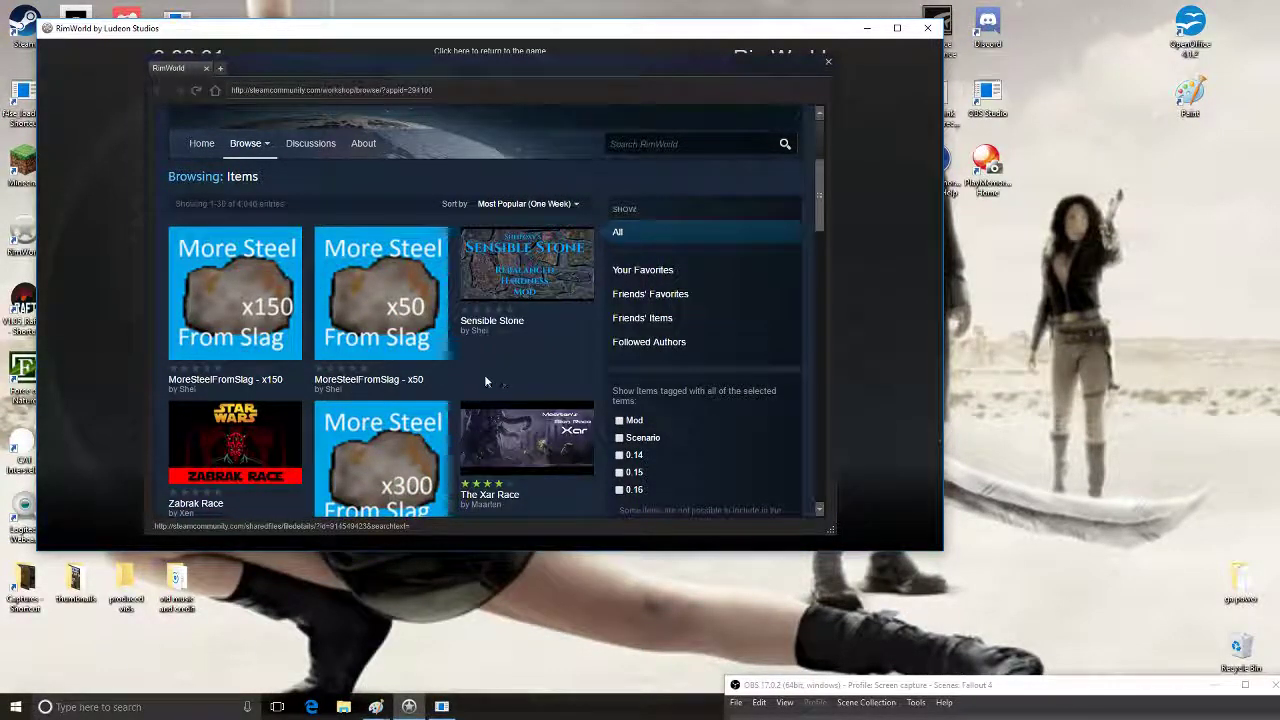
{"action": "scroll", "coordinate": [538, 367], "scroll_direction": "down", "scroll_amount": 3}
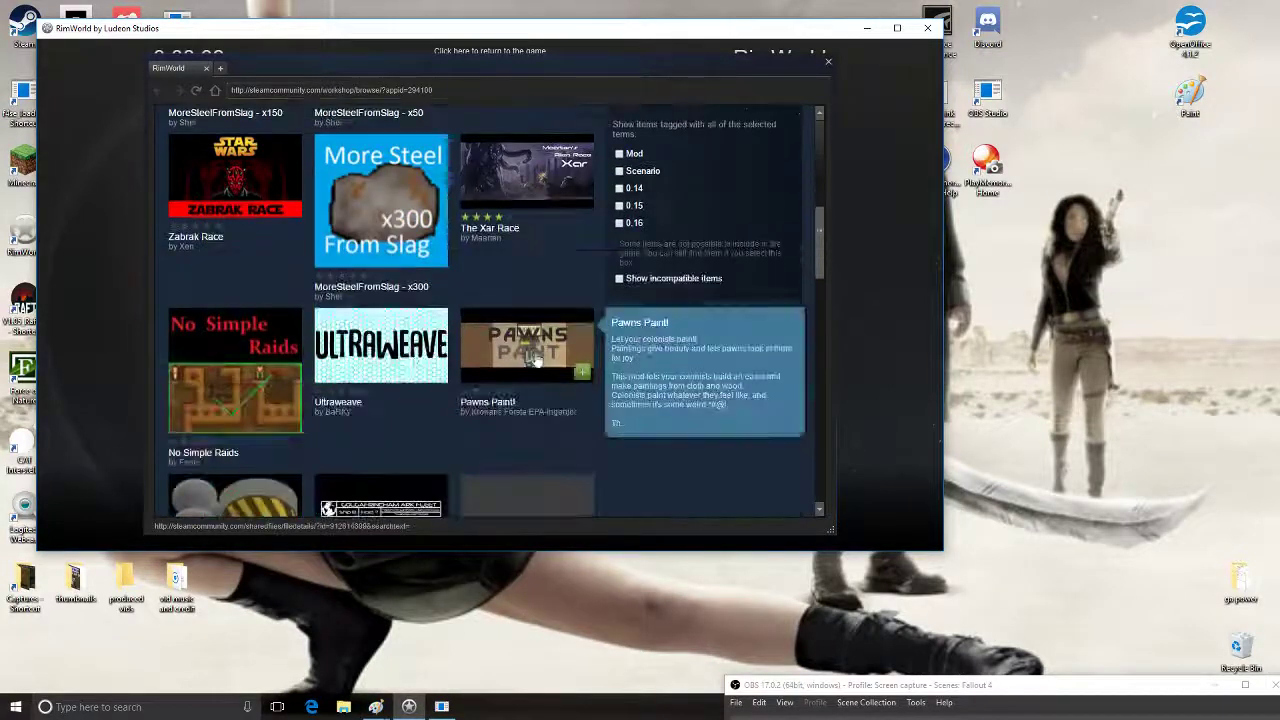
Search the RimWorld Workshop for "survival meals"
{"action": "scroll", "coordinate": [537, 303], "scroll_direction": "up", "scroll_amount": 4}
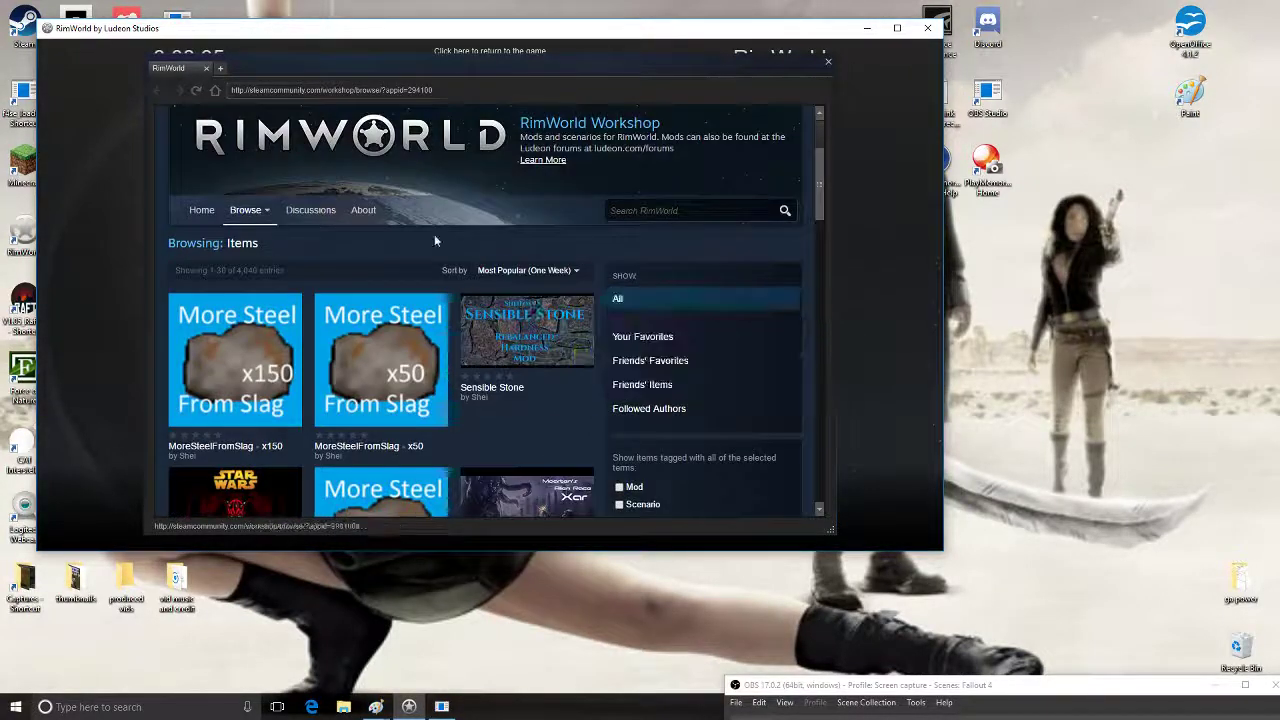
{"action": "left_click", "coordinate": [609, 214]}
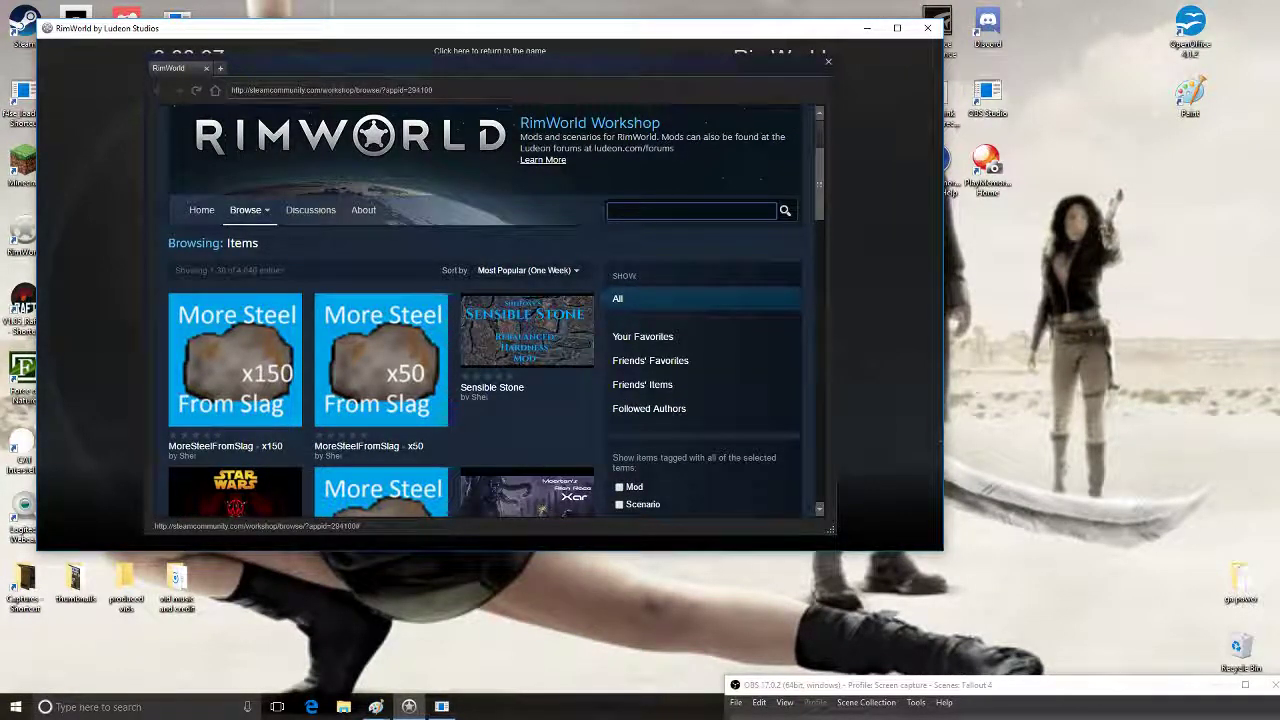
{"action": "type", "text": "surviva"}
{"action": "type", "text": "l realis"}
{"action": "type", "text": "meals"}
{"action": "left_click", "coordinate": [785, 210]}
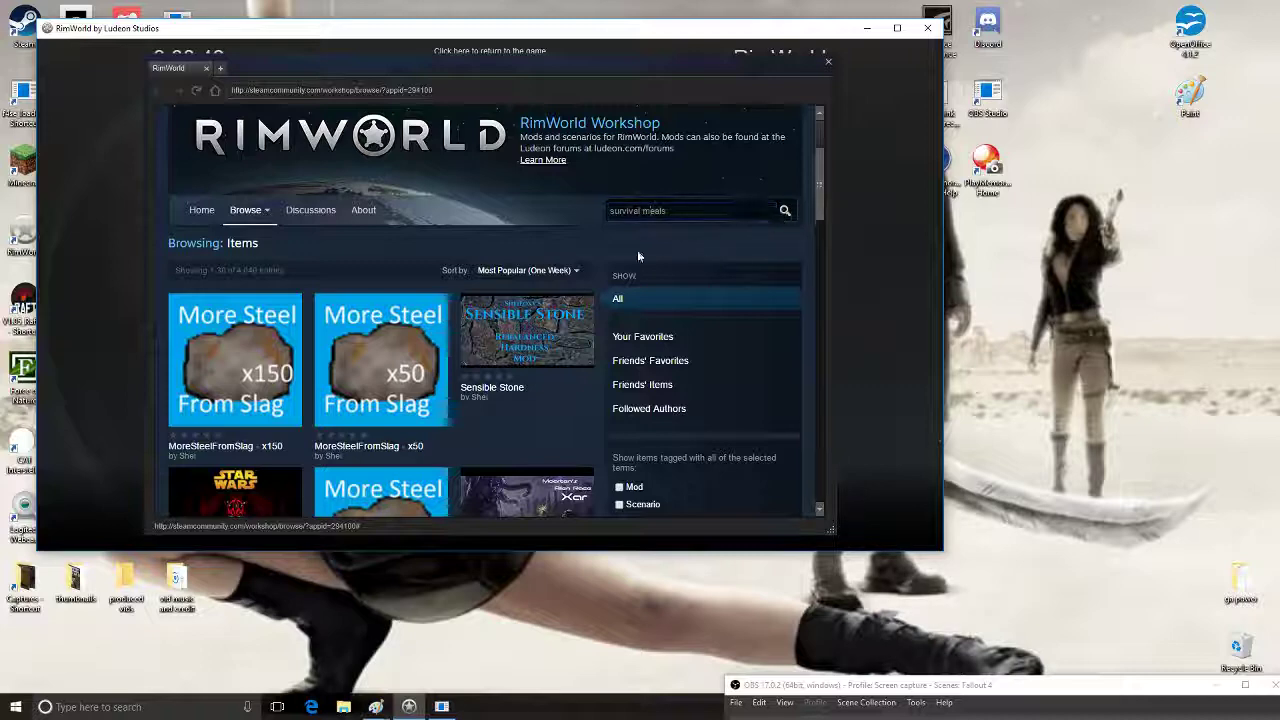
Open the details page of the original [FSF] Cookable Survival Meals mod from the search results
{"action": "scroll", "coordinate": [532, 270], "scroll_direction": "down", "scroll_amount": 3}
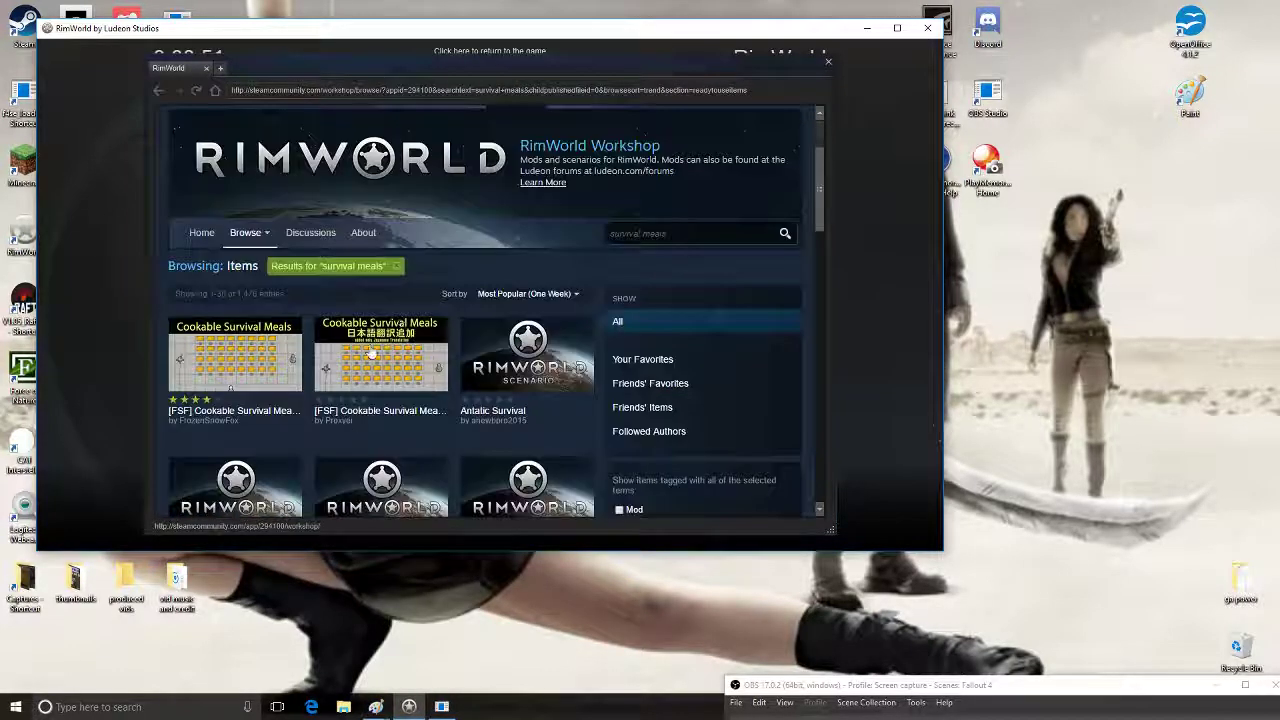
{"action": "scroll", "coordinate": [297, 416], "scroll_direction": "down", "scroll_amount": 2}
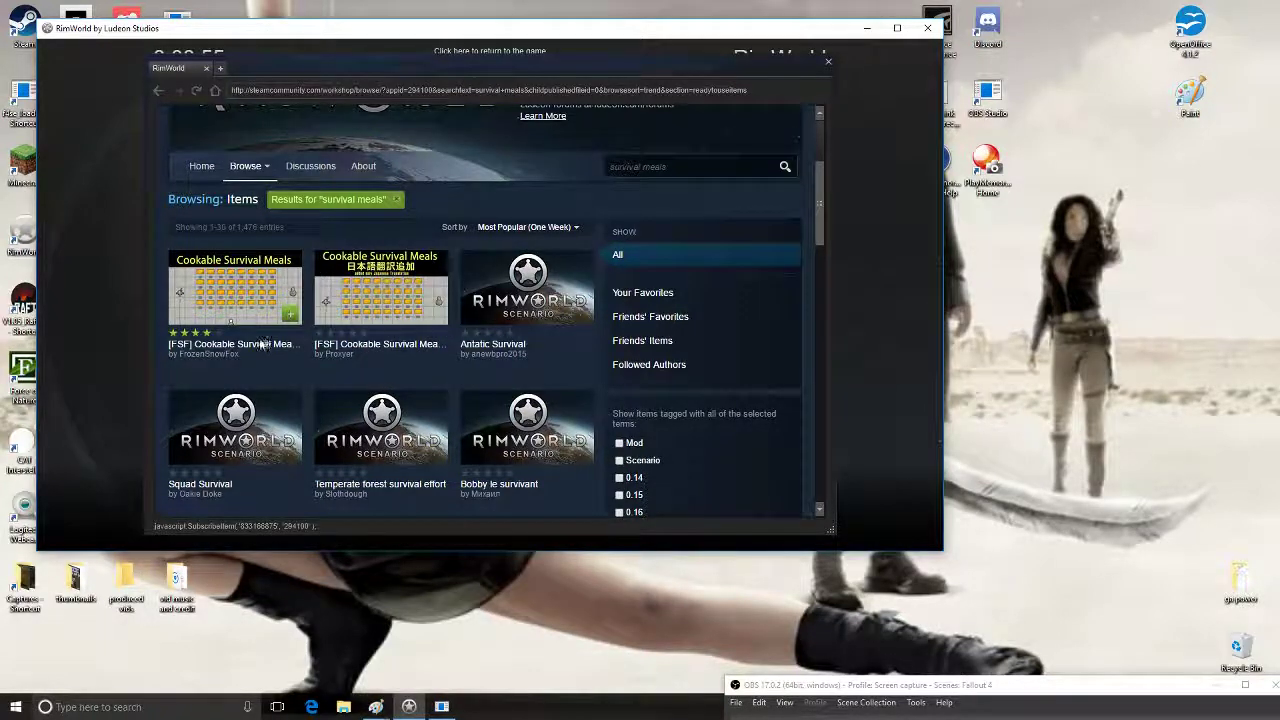
{"action": "mouse_move", "coordinate": [350, 326]}
{"action": "left_click", "coordinate": [298, 300]}
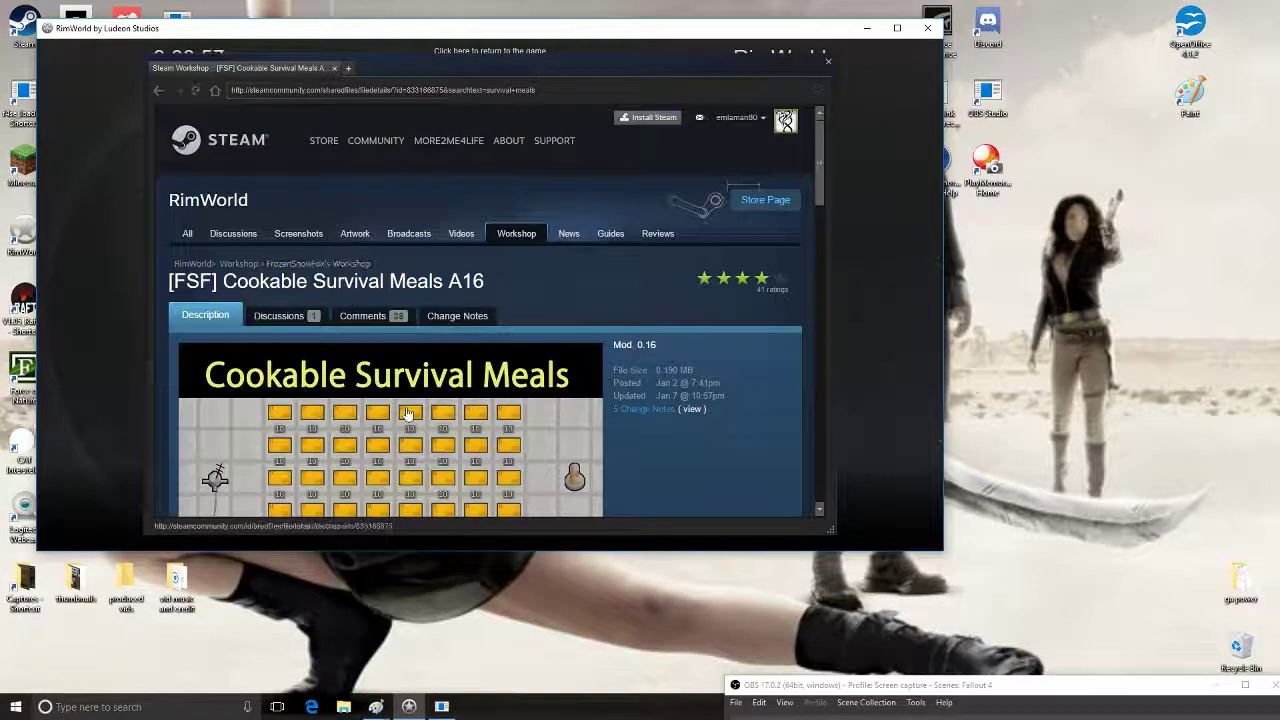
Review the Cookable Survival Meals description and compatibility notes, and add the mod to the favorites
{"action": "scroll", "coordinate": [433, 378], "scroll_direction": "down", "scroll_amount": 3}
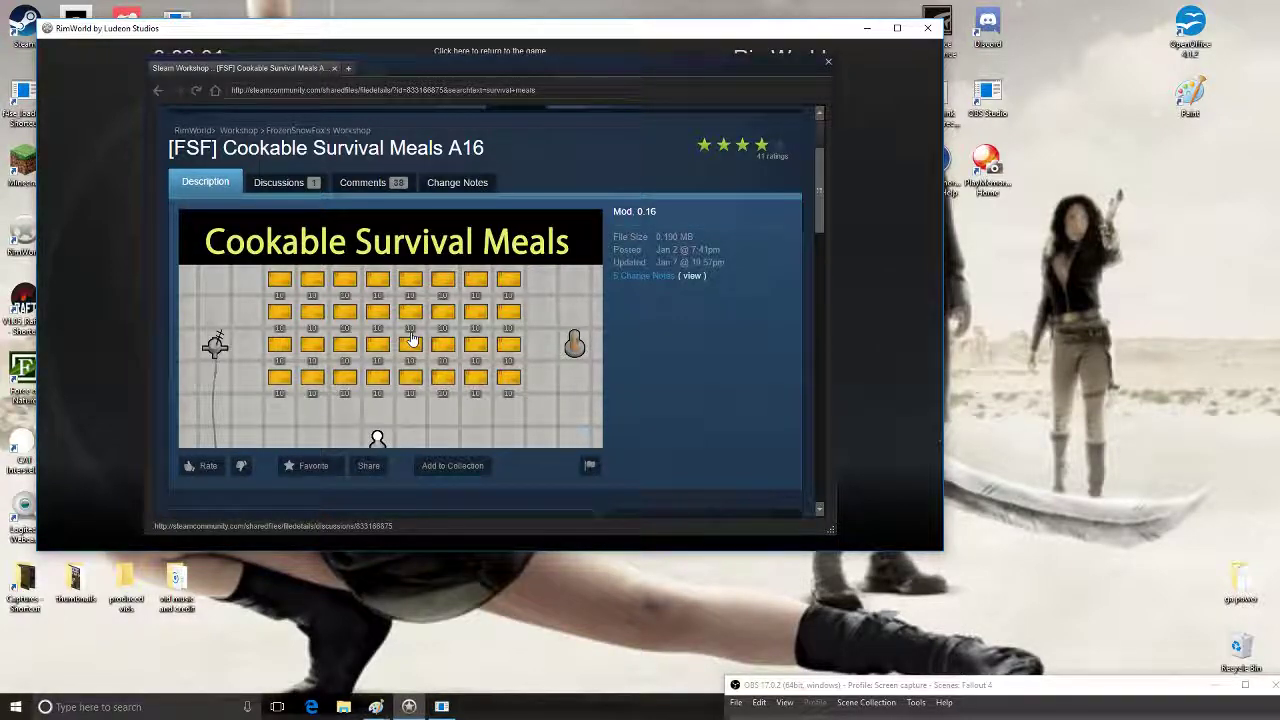
{"action": "scroll", "coordinate": [413, 340], "scroll_direction": "down", "scroll_amount": 3}
{"action": "scroll", "coordinate": [413, 330], "scroll_direction": "up", "scroll_amount": 1}
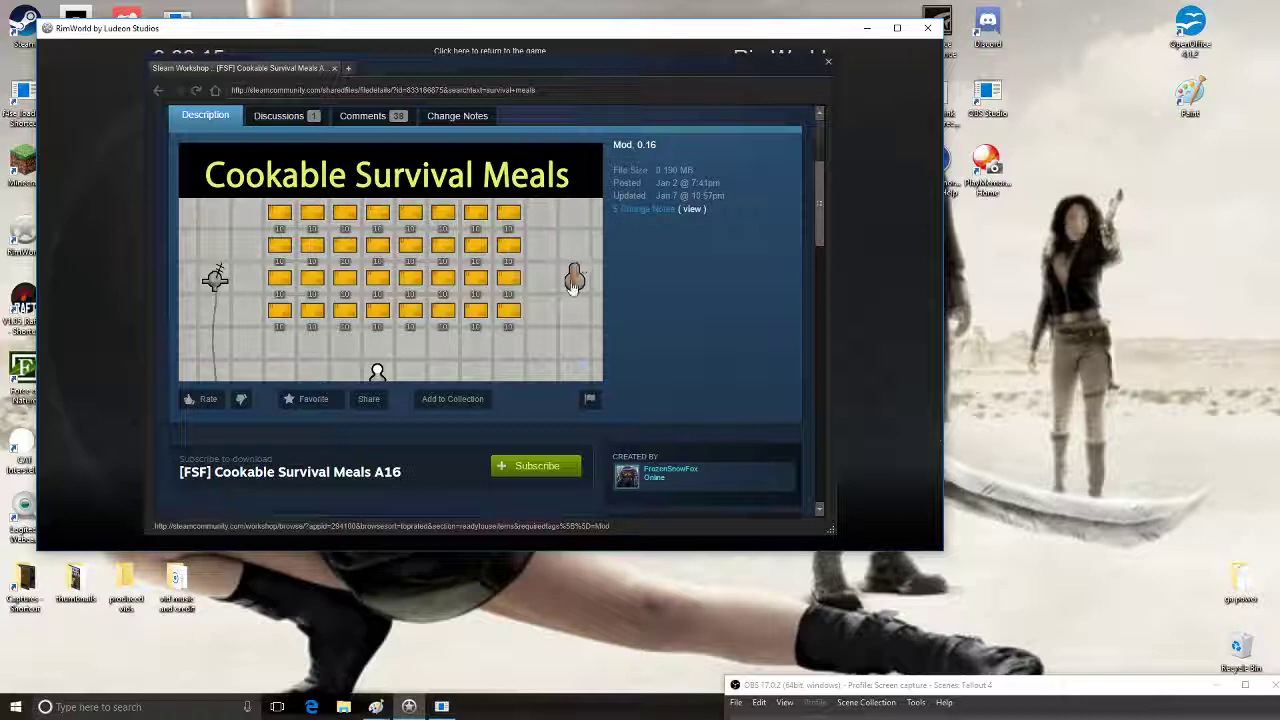
{"action": "scroll", "coordinate": [560, 278], "scroll_direction": "down", "scroll_amount": 1}
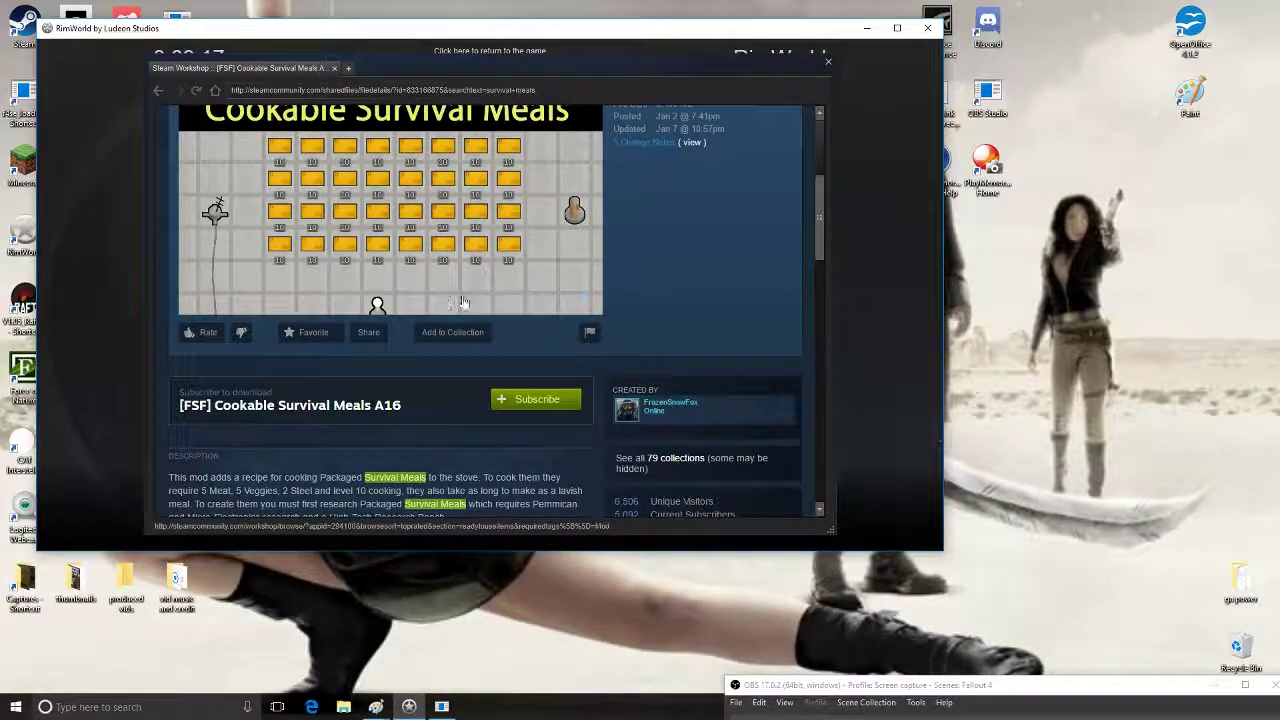
{"action": "scroll", "coordinate": [445, 300], "scroll_direction": "down", "scroll_amount": 3}
{"action": "scroll", "coordinate": [446, 342], "scroll_direction": "down", "scroll_amount": 1}
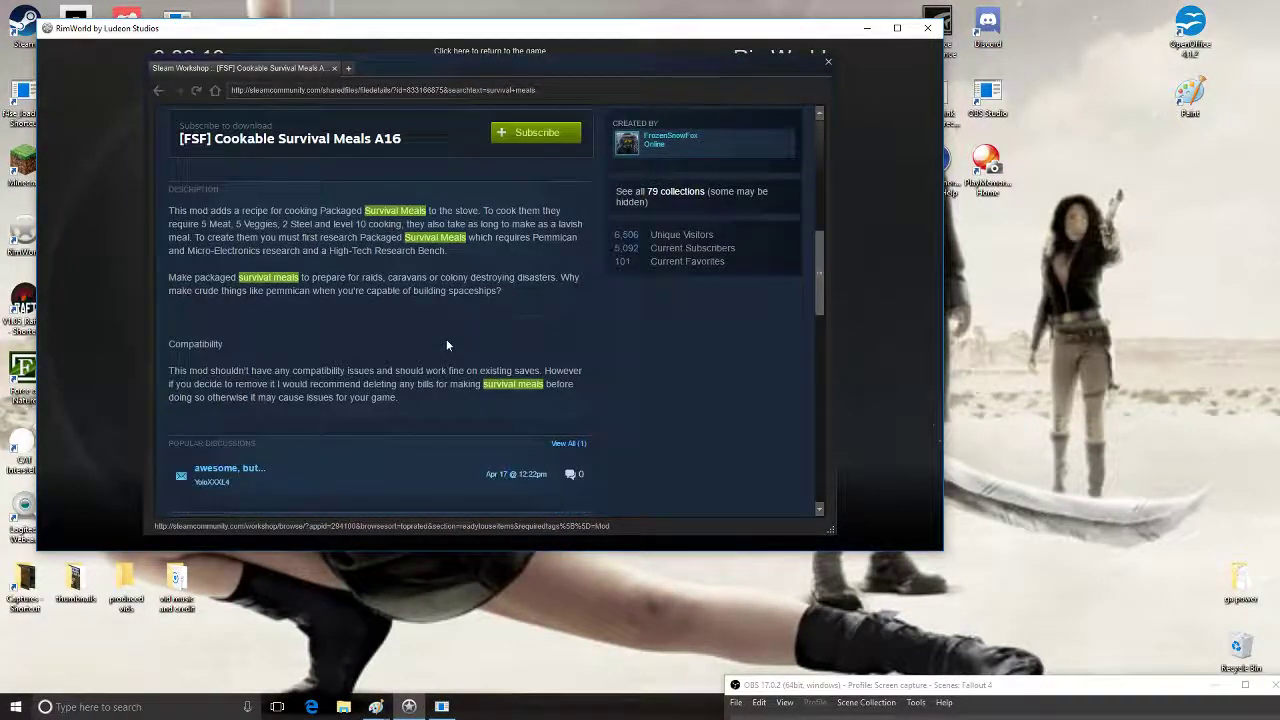
{"action": "scroll", "coordinate": [446, 342], "scroll_direction": "up", "scroll_amount": 3}
{"action": "left_click", "coordinate": [309, 266]}
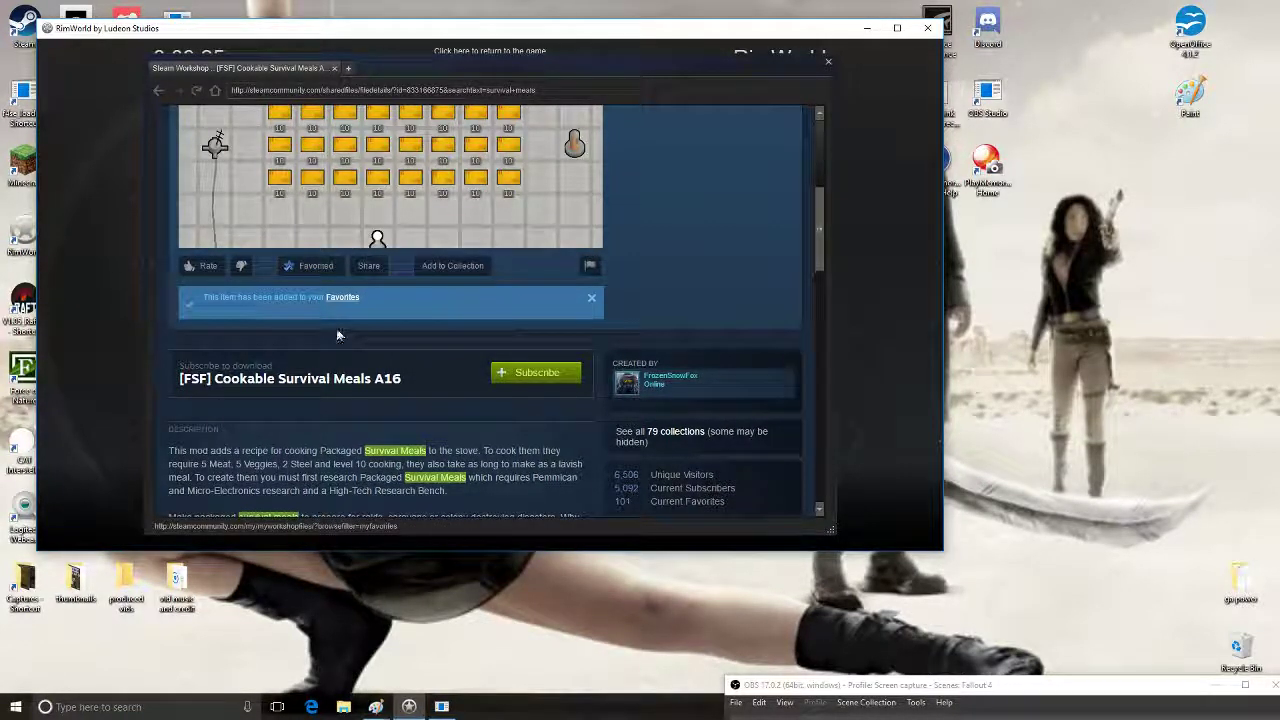
Look over the mod page once more and return to the "survival meals" search results
{"action": "scroll", "coordinate": [338, 330], "scroll_direction": "down", "scroll_amount": 4}
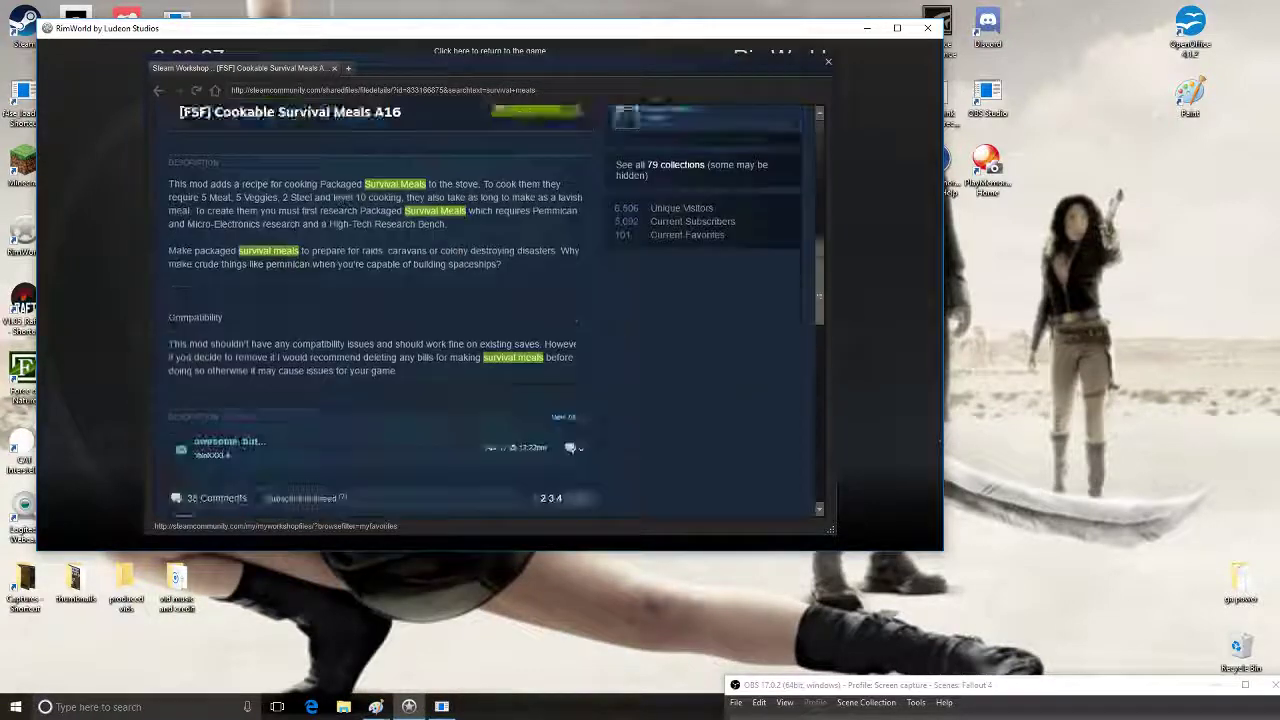
{"action": "scroll", "coordinate": [342, 327], "scroll_direction": "up", "scroll_amount": 4}
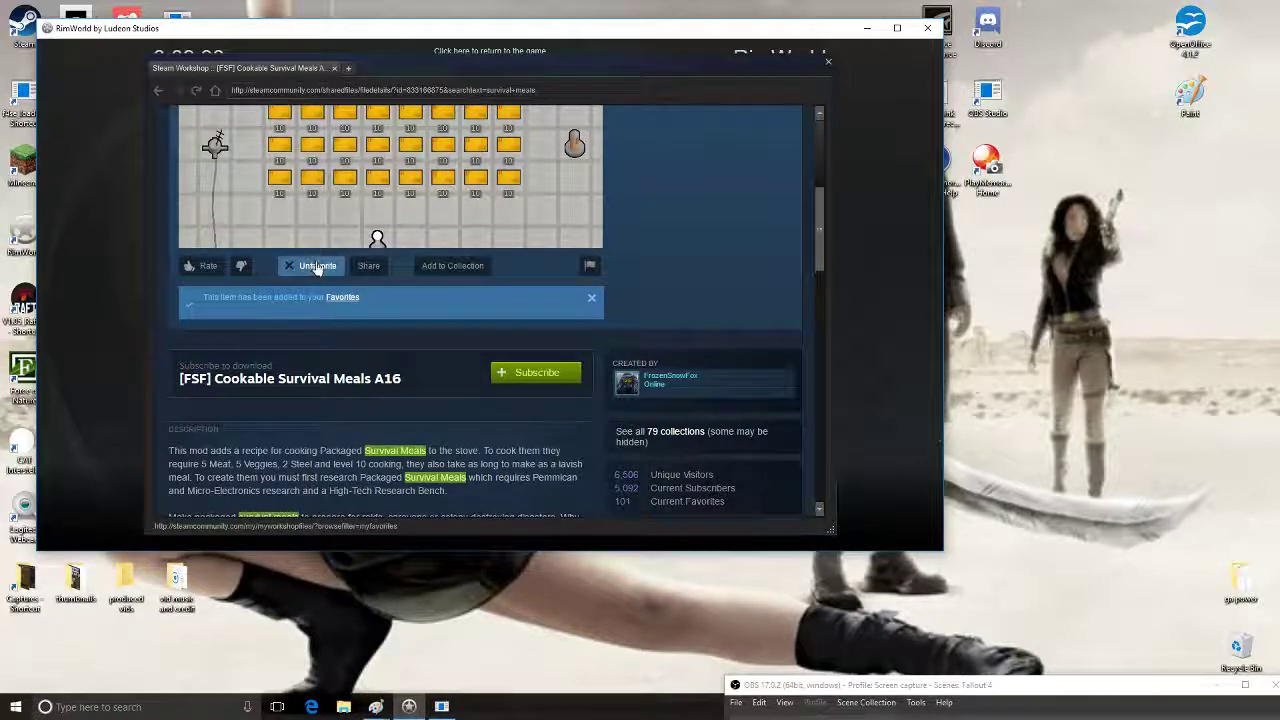
{"action": "scroll", "coordinate": [369, 346], "scroll_direction": "down", "scroll_amount": 1}
{"action": "scroll", "coordinate": [369, 346], "scroll_direction": "up", "scroll_amount": 2}
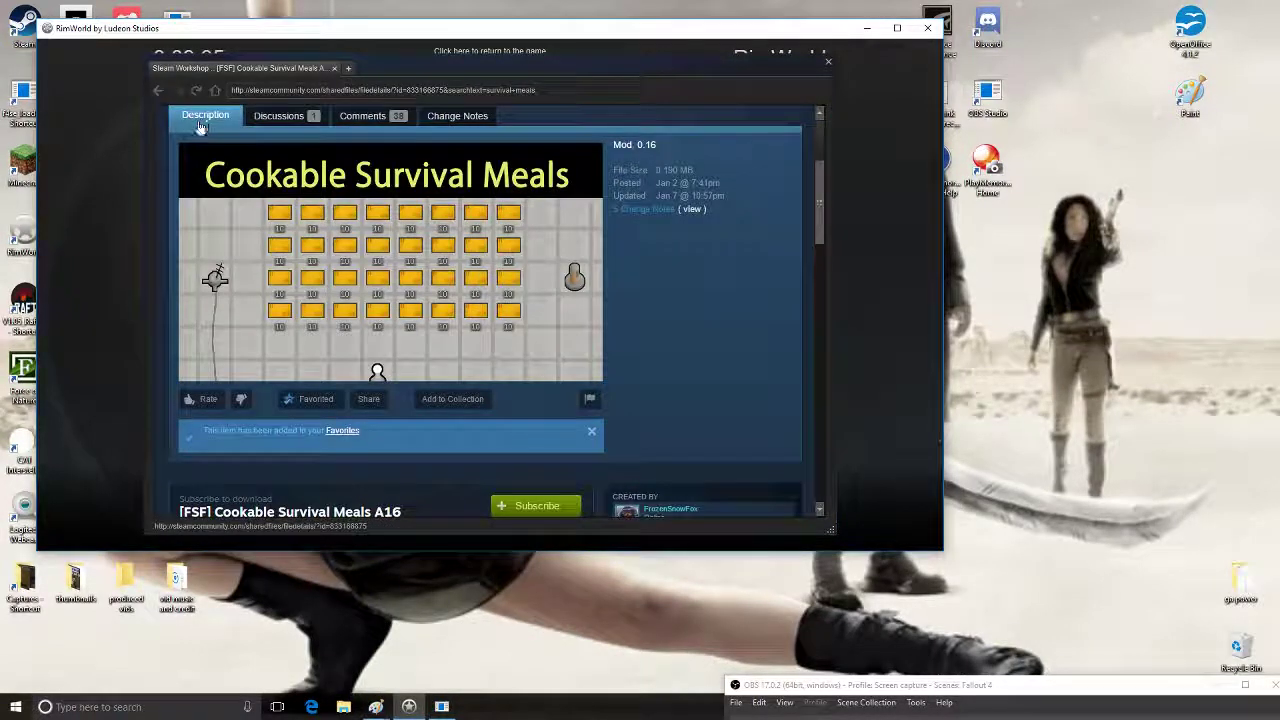
{"action": "left_click", "coordinate": [158, 91]}
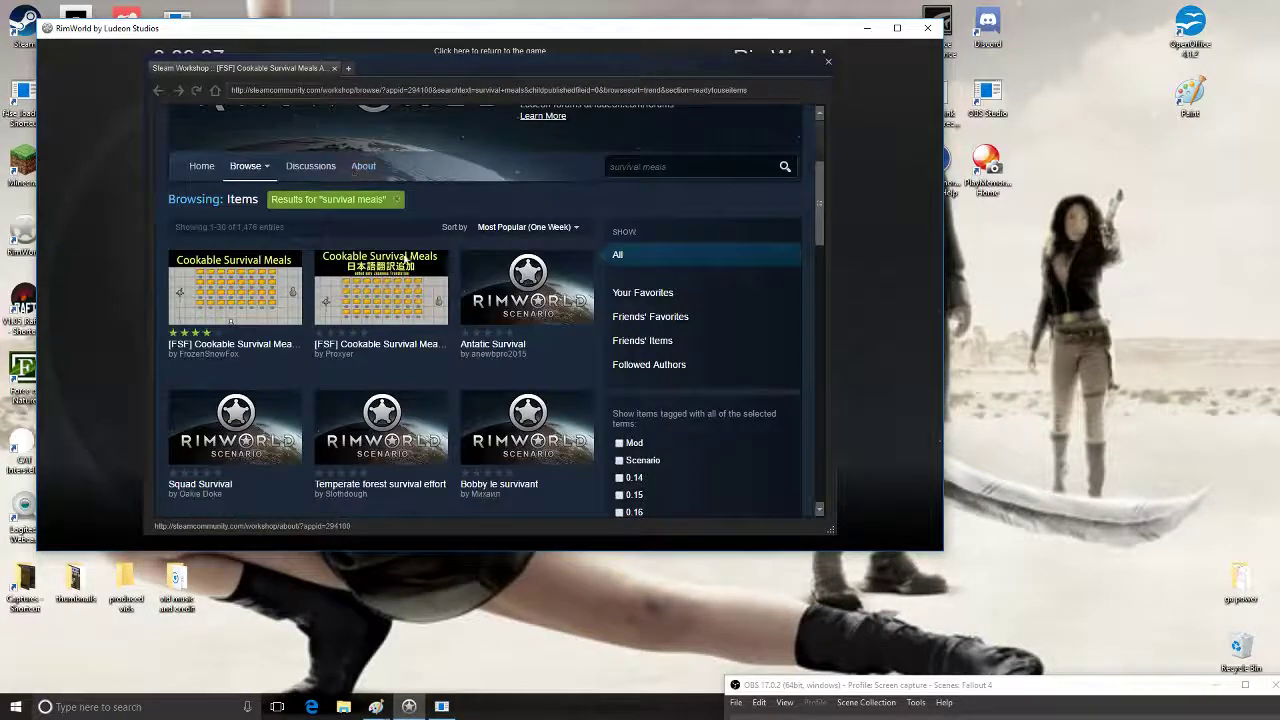
Clear the "survival meals" search term and rerun the search so that all RimWorld Workshop items are listed
{"action": "left_click", "coordinate": [690, 166]}
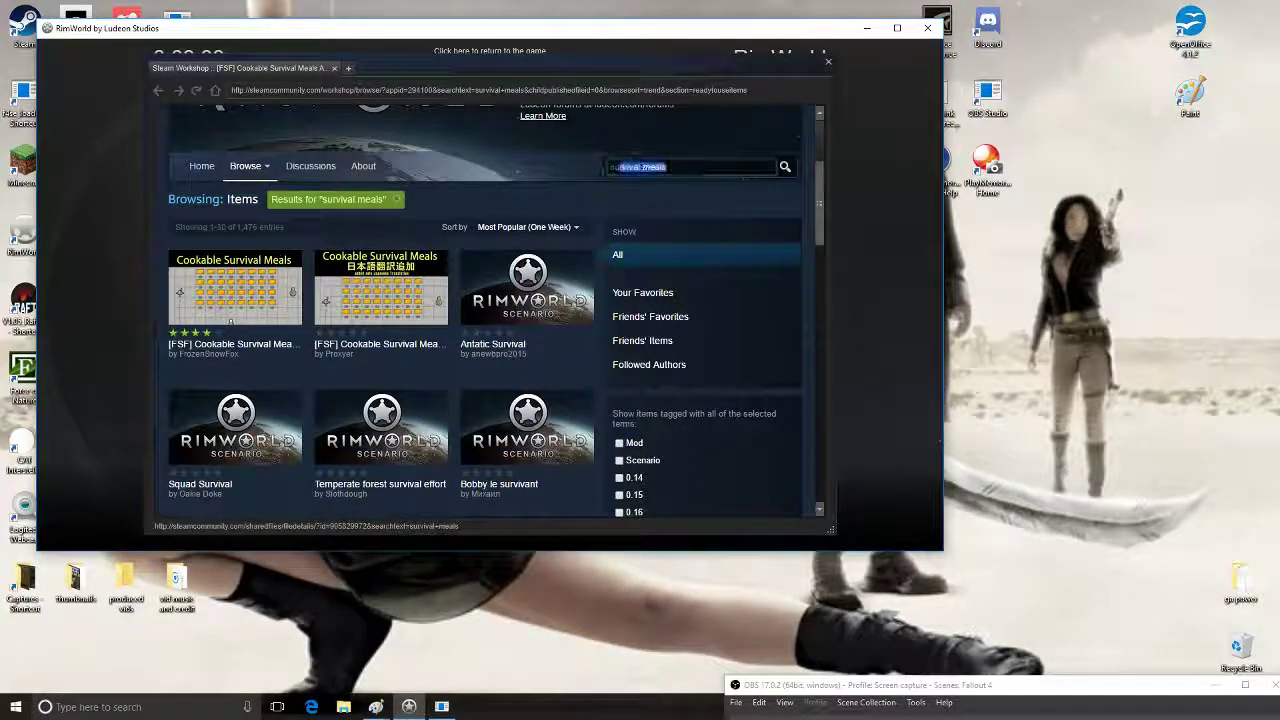
{"action": "key", "text": "BackSpace"}
{"action": "key", "text": "Return"}
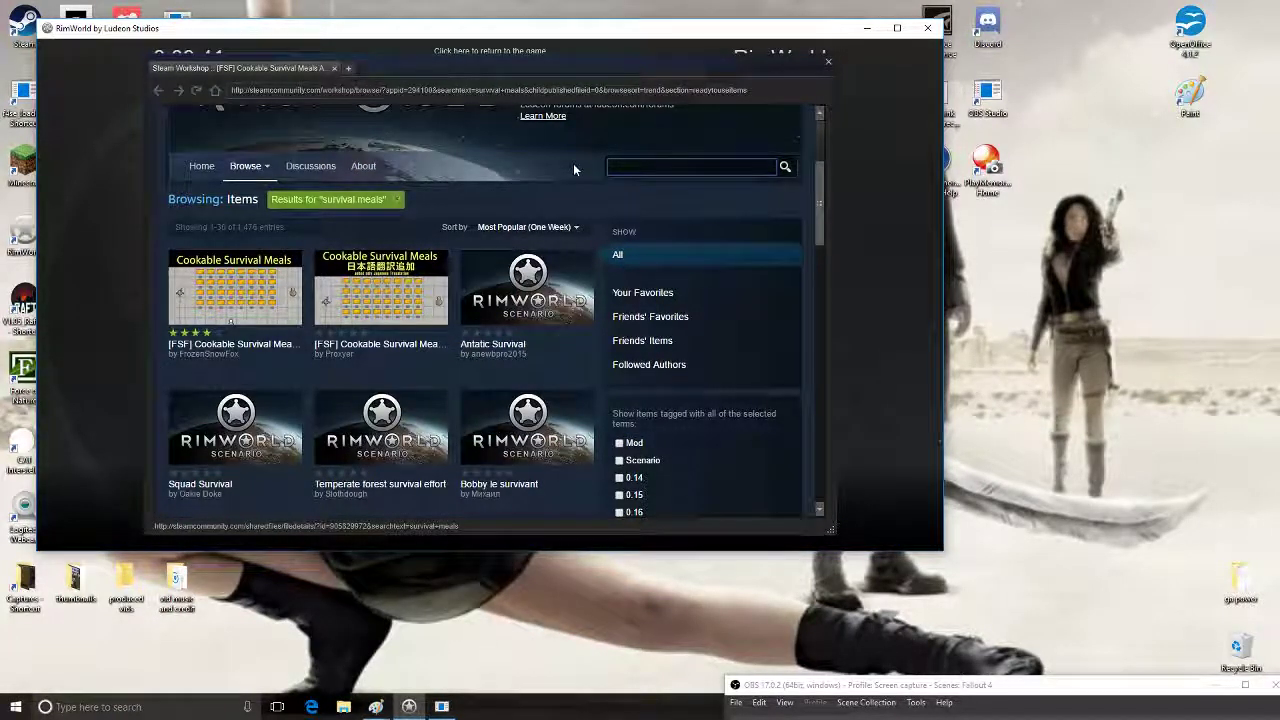
Browse the unfiltered list of the week's most popular Workshop items and return to its beginning
{"action": "scroll", "coordinate": [474, 310], "scroll_direction": "down", "scroll_amount": 1}
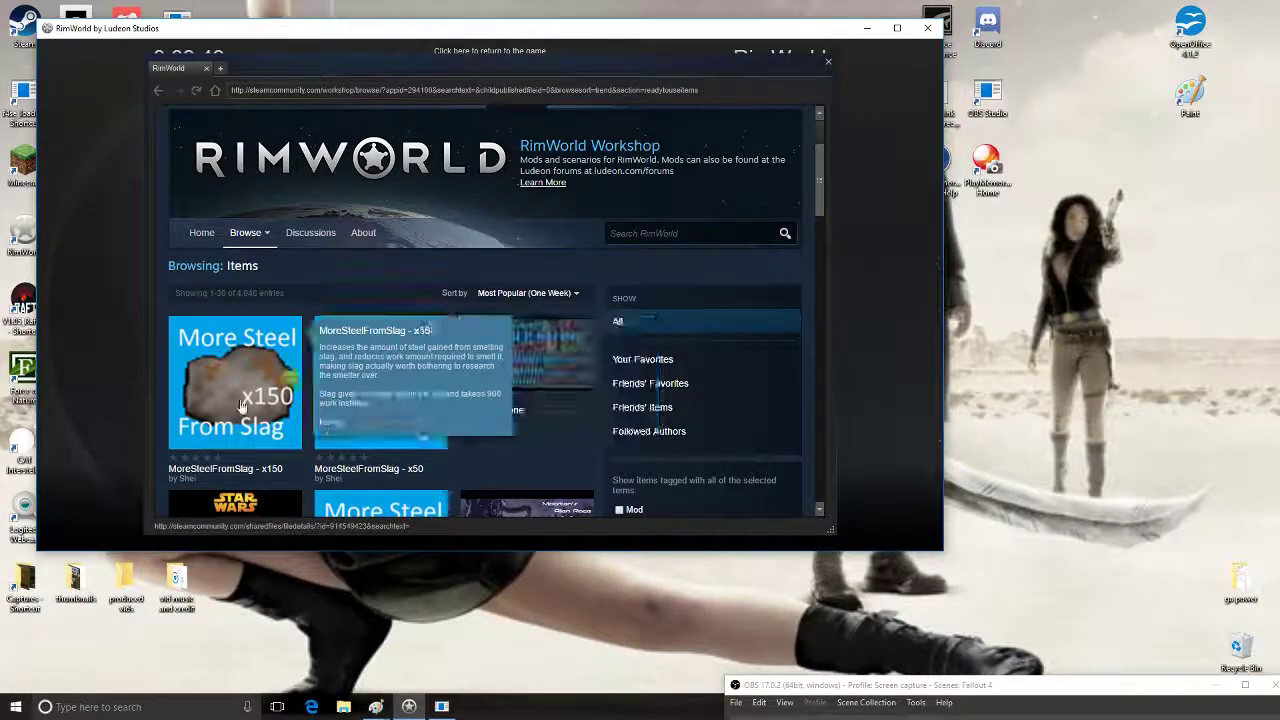
{"action": "scroll", "coordinate": [330, 390], "scroll_direction": "down", "scroll_amount": 2}
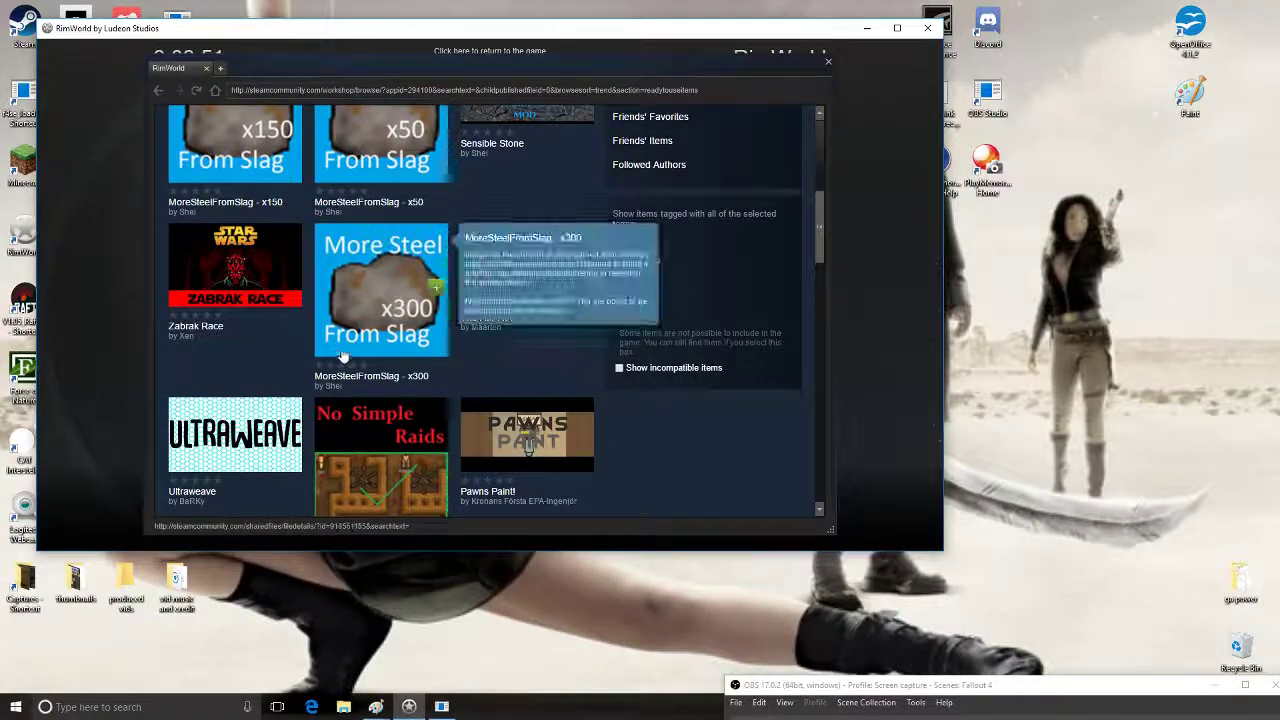
{"action": "scroll", "coordinate": [350, 360], "scroll_direction": "down", "scroll_amount": 1}
{"action": "scroll", "coordinate": [430, 425], "scroll_direction": "down", "scroll_amount": 2}
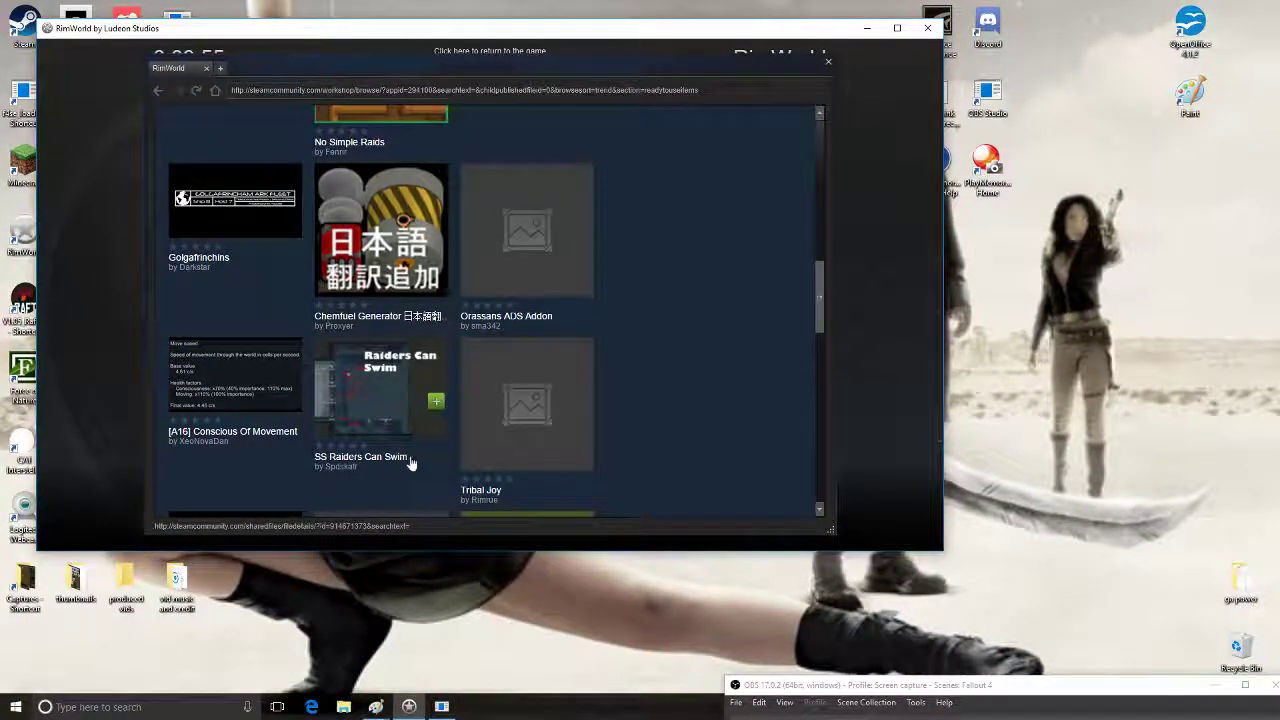
{"action": "scroll", "coordinate": [432, 445], "scroll_direction": "down", "scroll_amount": 2}
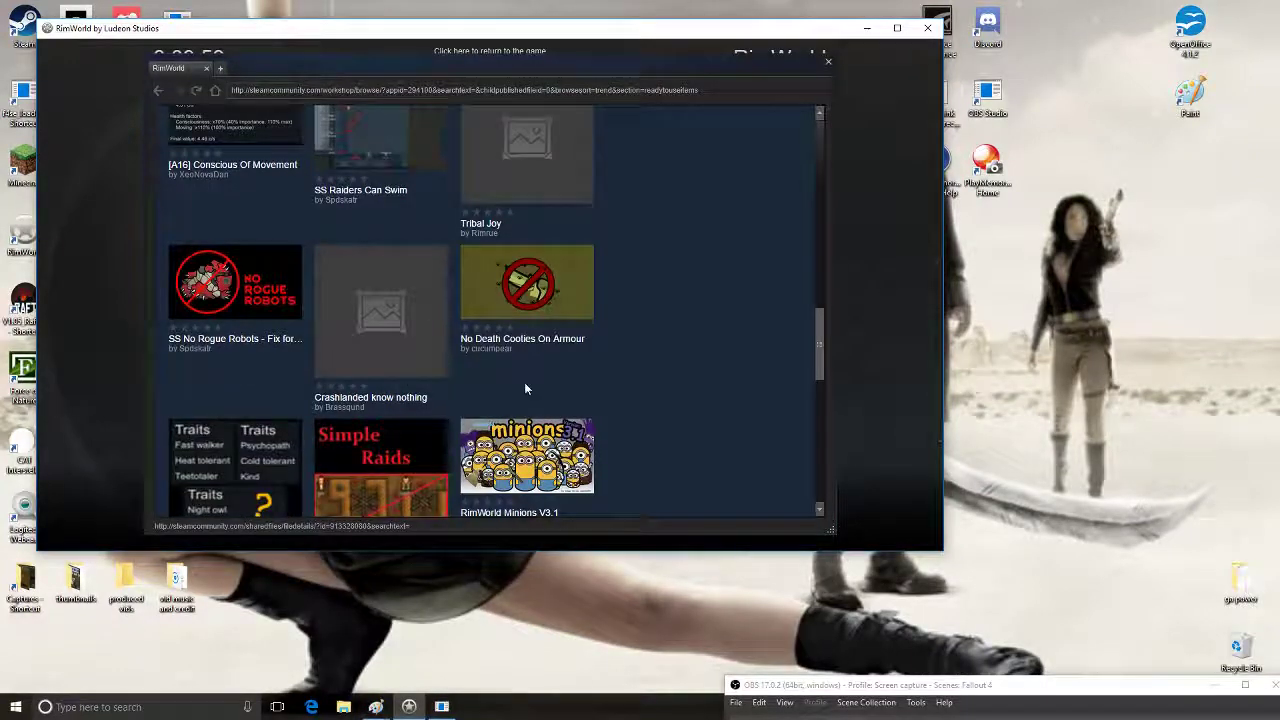
{"action": "scroll", "coordinate": [628, 363], "scroll_direction": "down", "scroll_amount": 1}
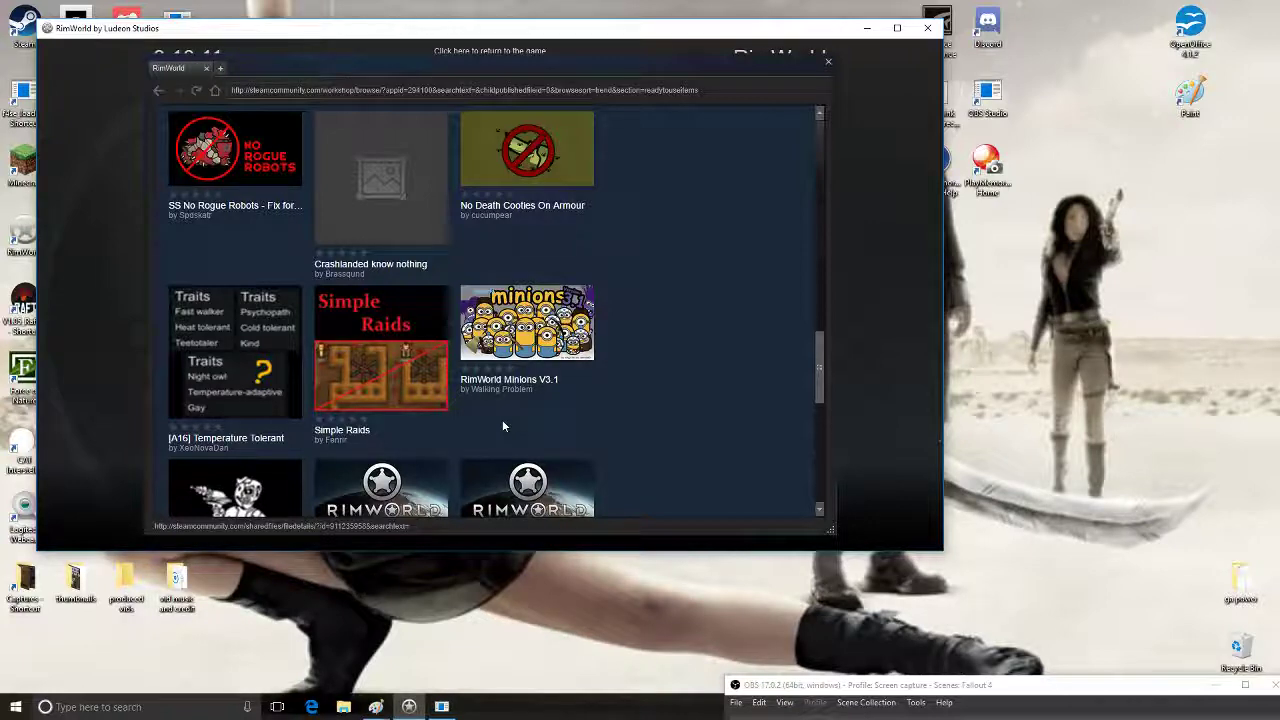
{"action": "scroll", "coordinate": [503, 426], "scroll_direction": "up", "scroll_amount": 10}
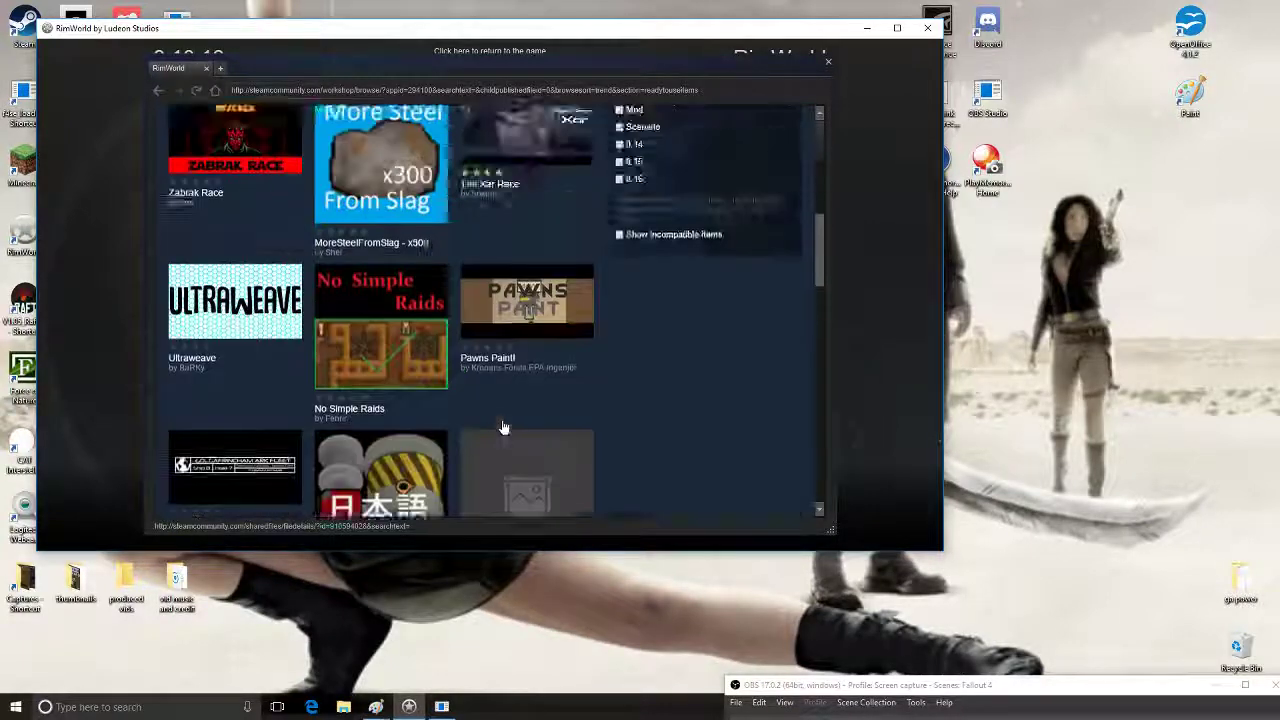
{"action": "scroll", "coordinate": [503, 426], "scroll_direction": "up", "scroll_amount": 3}
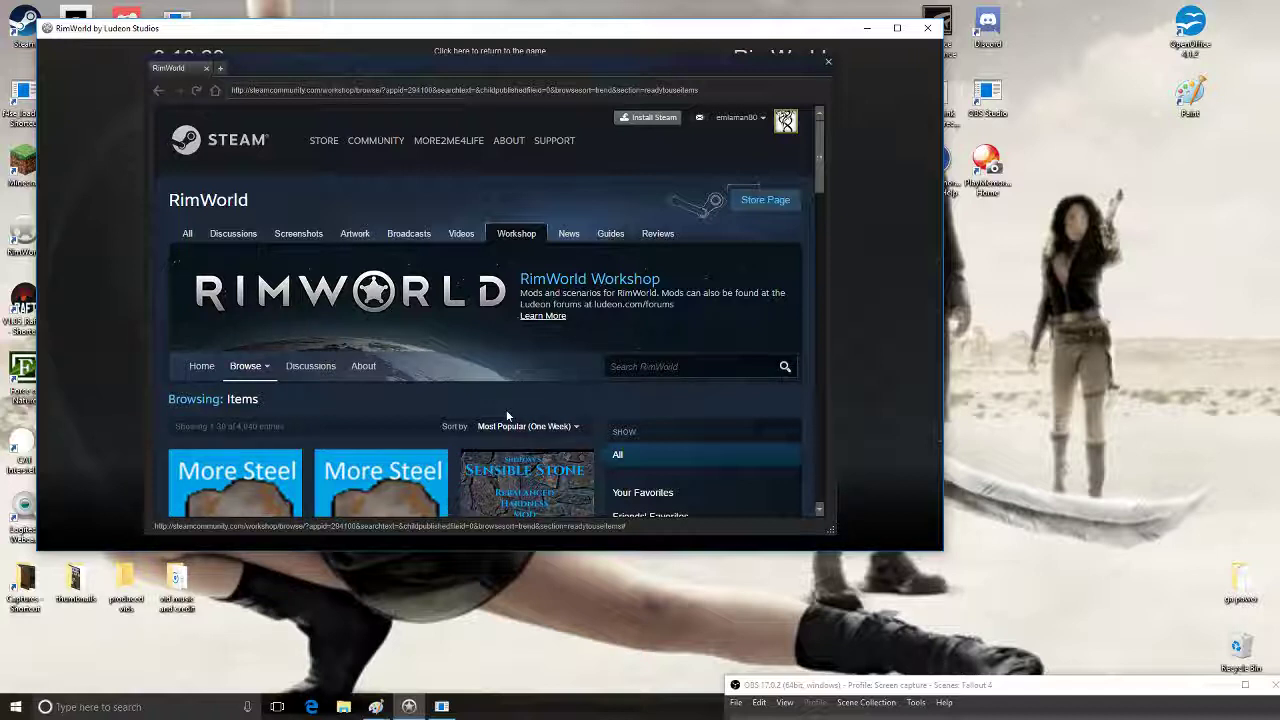
{"action": "scroll", "coordinate": [507, 415], "scroll_direction": "down", "scroll_amount": 2}
{"action": "mouse_move", "coordinate": [495, 416]}
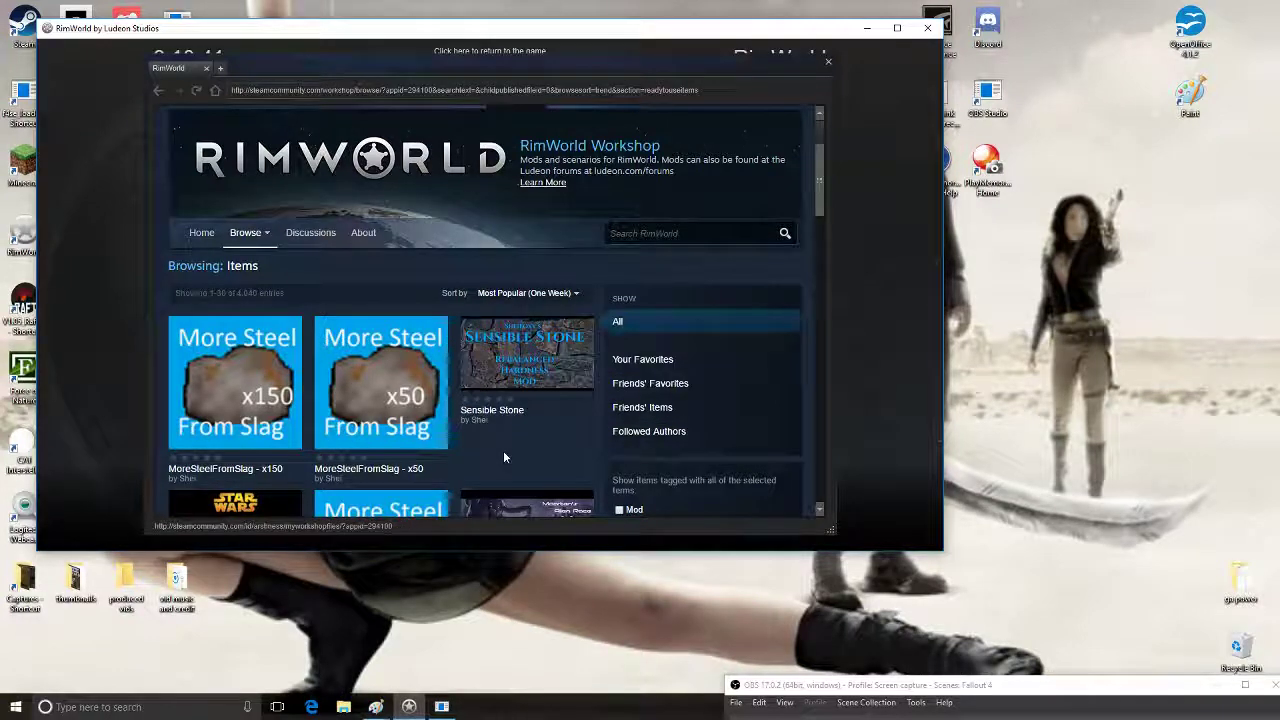
Filter the Workshop items to Your Favorites and look through the first page of favorited mods
{"action": "left_click", "coordinate": [630, 367]}
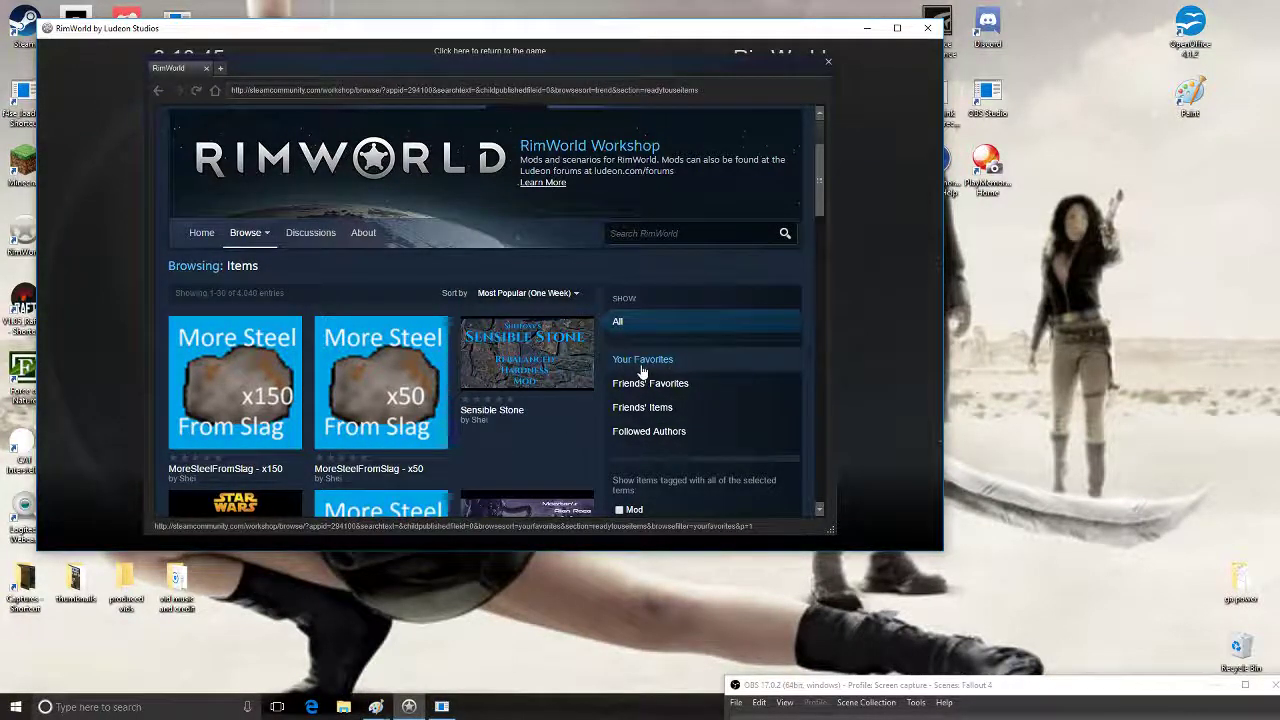
{"action": "scroll", "coordinate": [480, 384], "scroll_direction": "down", "scroll_amount": 2}
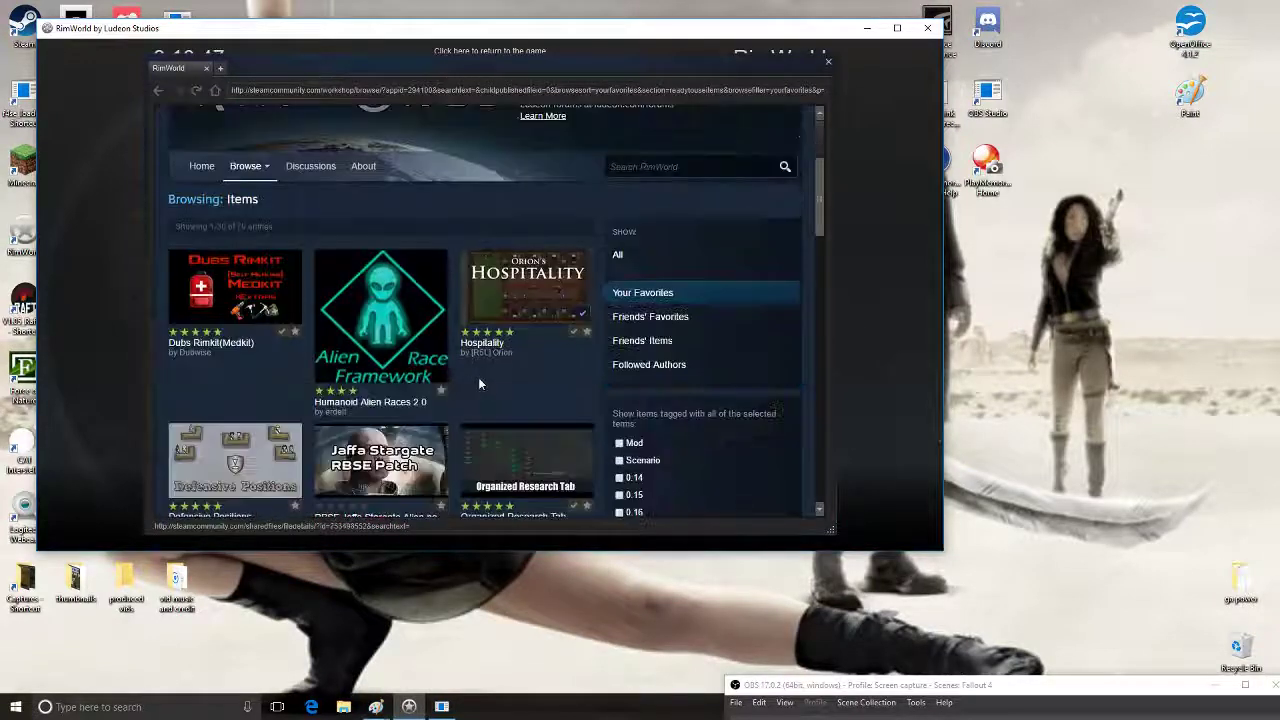
{"action": "scroll", "coordinate": [522, 390], "scroll_direction": "down", "scroll_amount": 2}
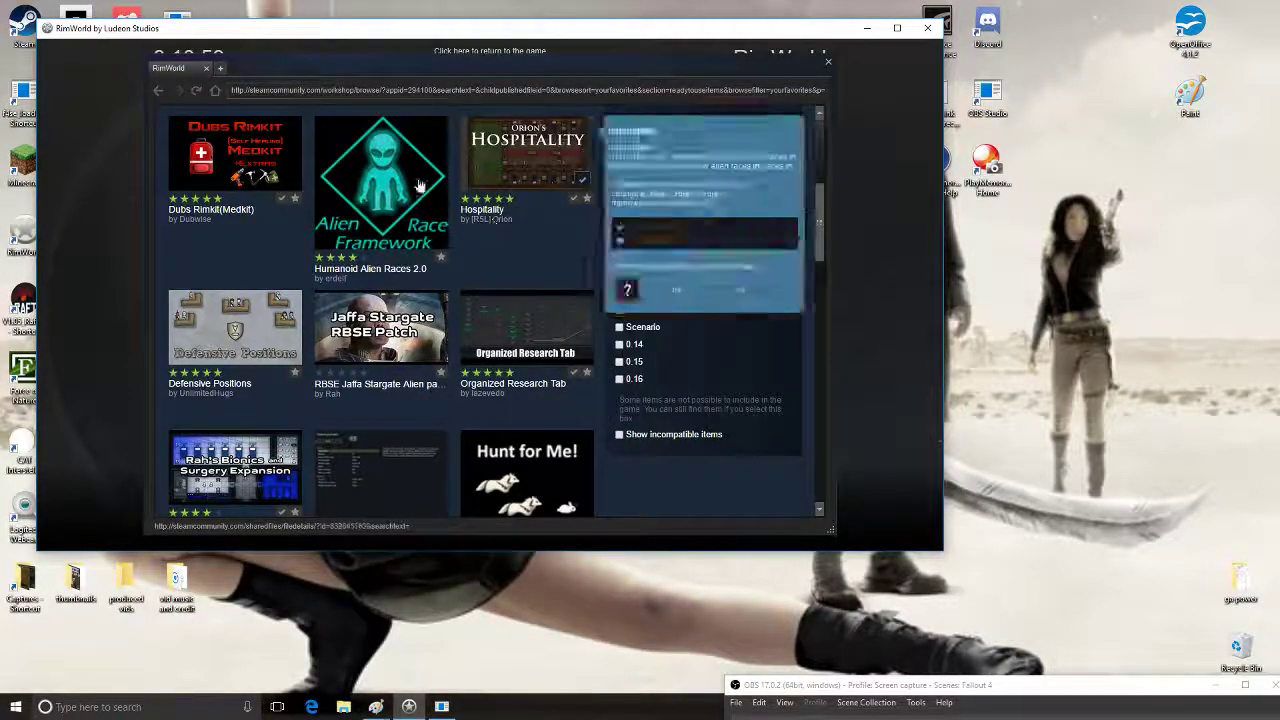
{"action": "scroll", "coordinate": [426, 390], "scroll_direction": "down", "scroll_amount": 2}
{"action": "scroll", "coordinate": [360, 330], "scroll_direction": "down", "scroll_amount": 2}
{"action": "scroll", "coordinate": [366, 334], "scroll_direction": "down", "scroll_amount": 3}
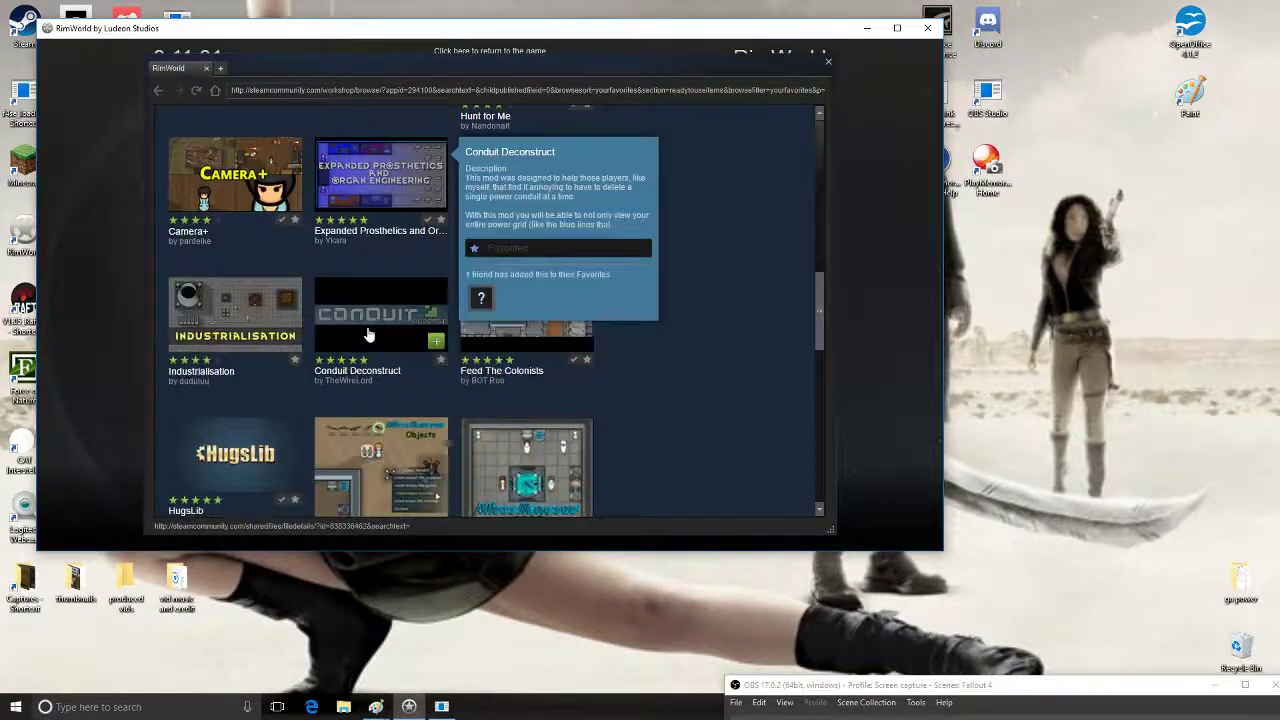
{"action": "scroll", "coordinate": [626, 391], "scroll_direction": "down", "scroll_amount": 4}
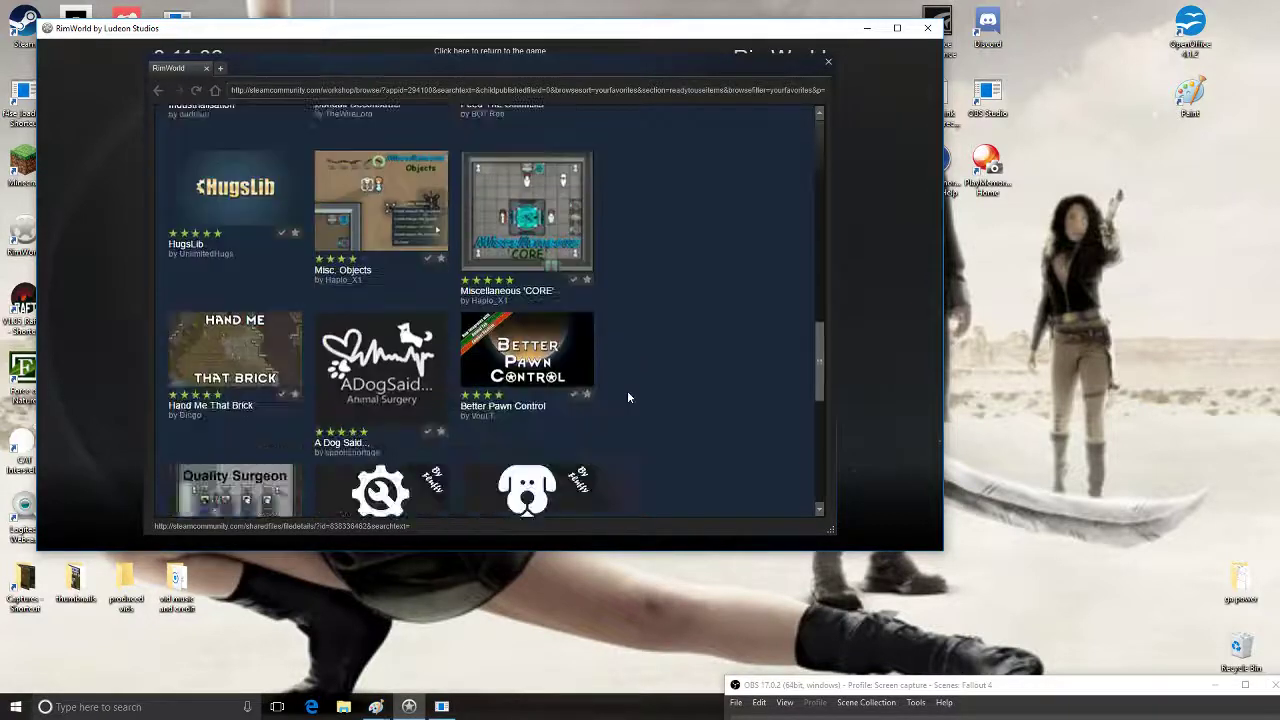
{"action": "scroll", "coordinate": [628, 392], "scroll_direction": "down", "scroll_amount": 6}
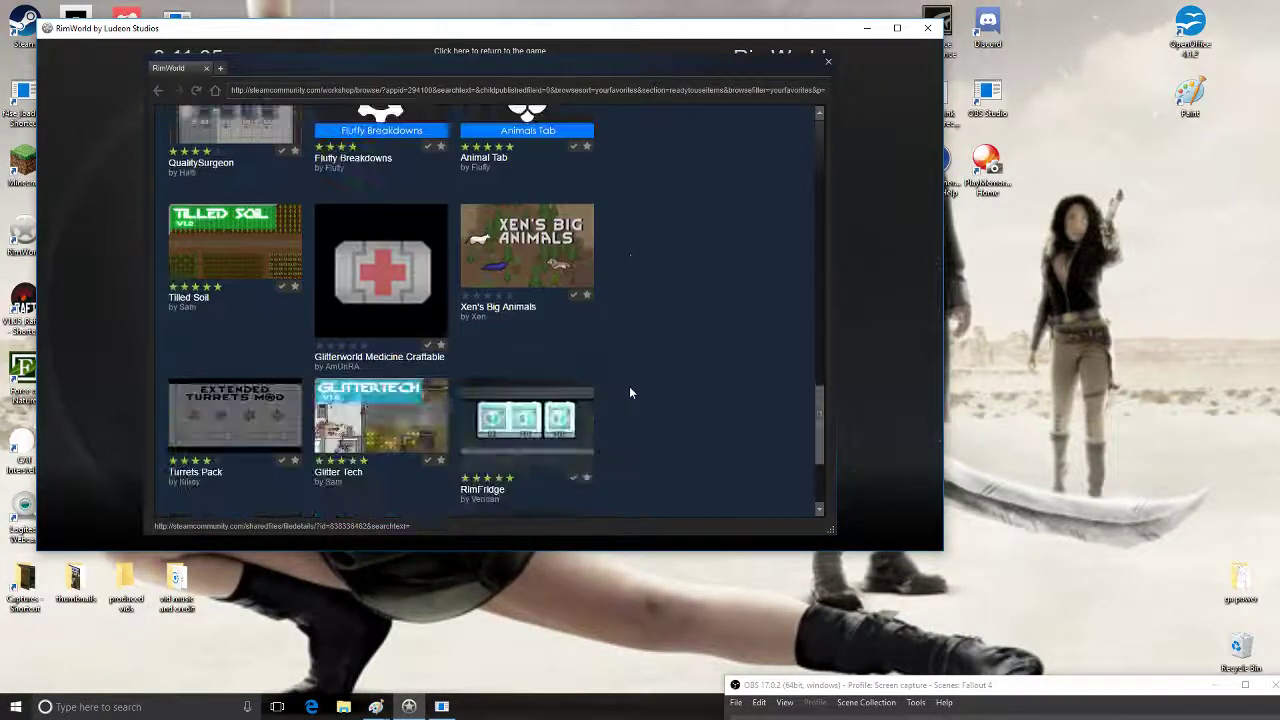
{"action": "scroll", "coordinate": [630, 375], "scroll_direction": "down", "scroll_amount": 2}
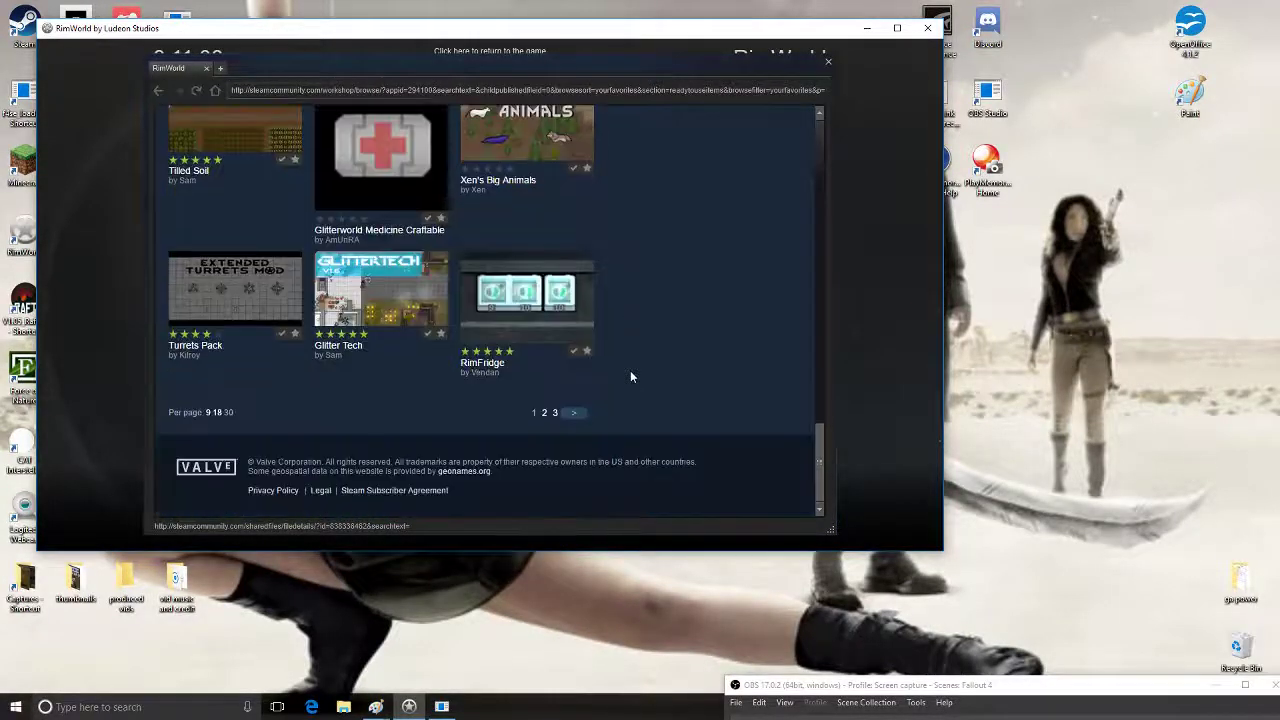
Open page 3 of the favorites and look through the mods listed there
{"action": "left_click", "coordinate": [545, 414]}
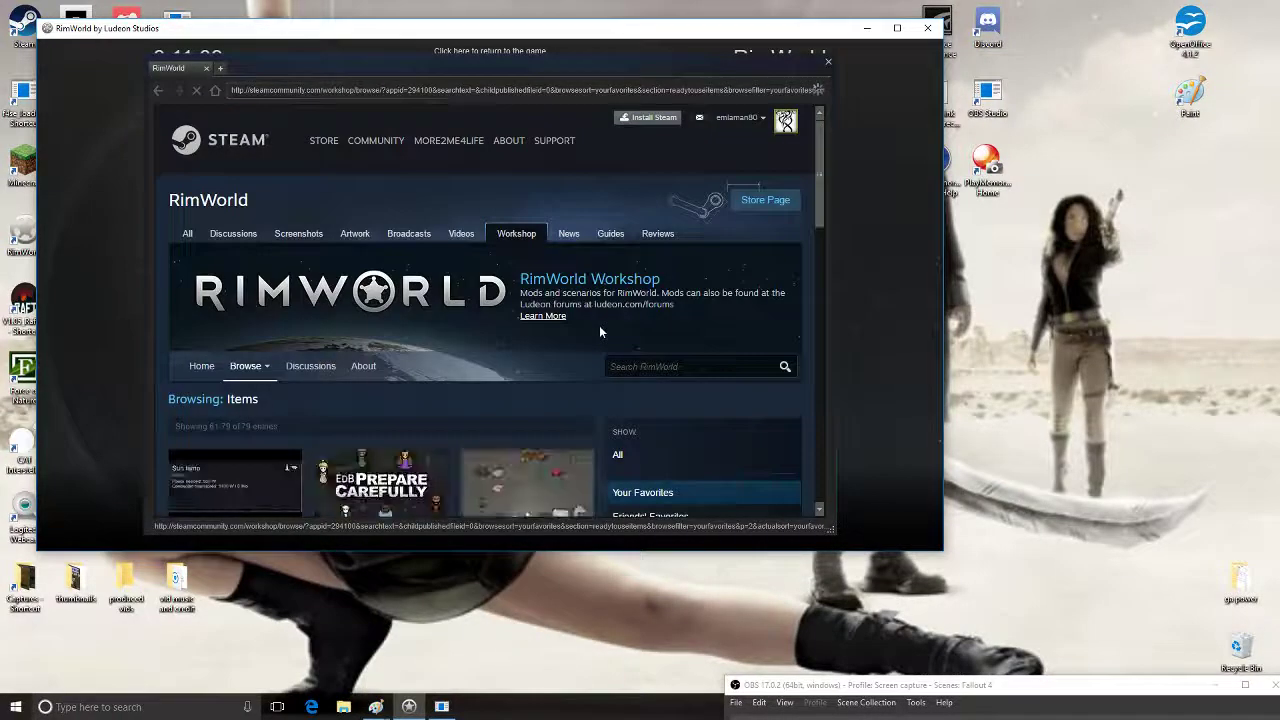
{"action": "scroll", "coordinate": [608, 327], "scroll_direction": "down", "scroll_amount": 8}
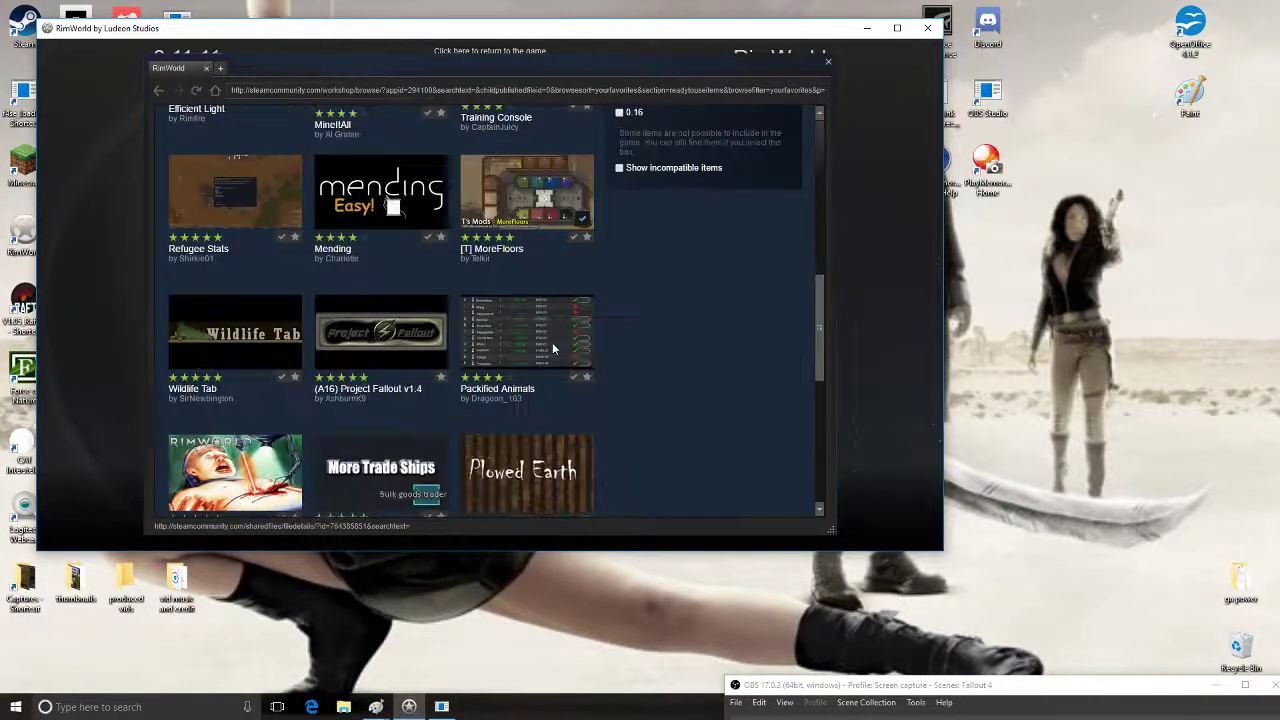
{"action": "scroll", "coordinate": [553, 347], "scroll_direction": "down", "scroll_amount": 5}
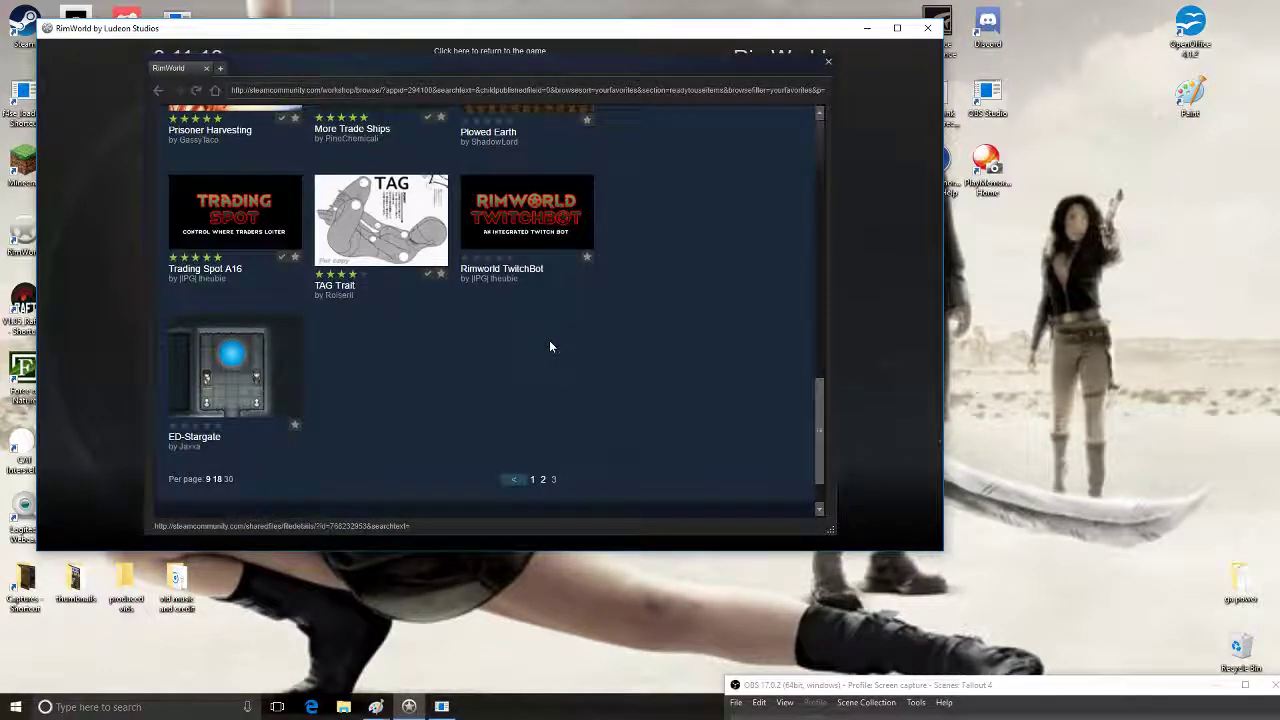
Go to page 2 of the favorites and open the [FSF] Cookable Survival Meals mod
{"action": "left_click", "coordinate": [545, 478]}
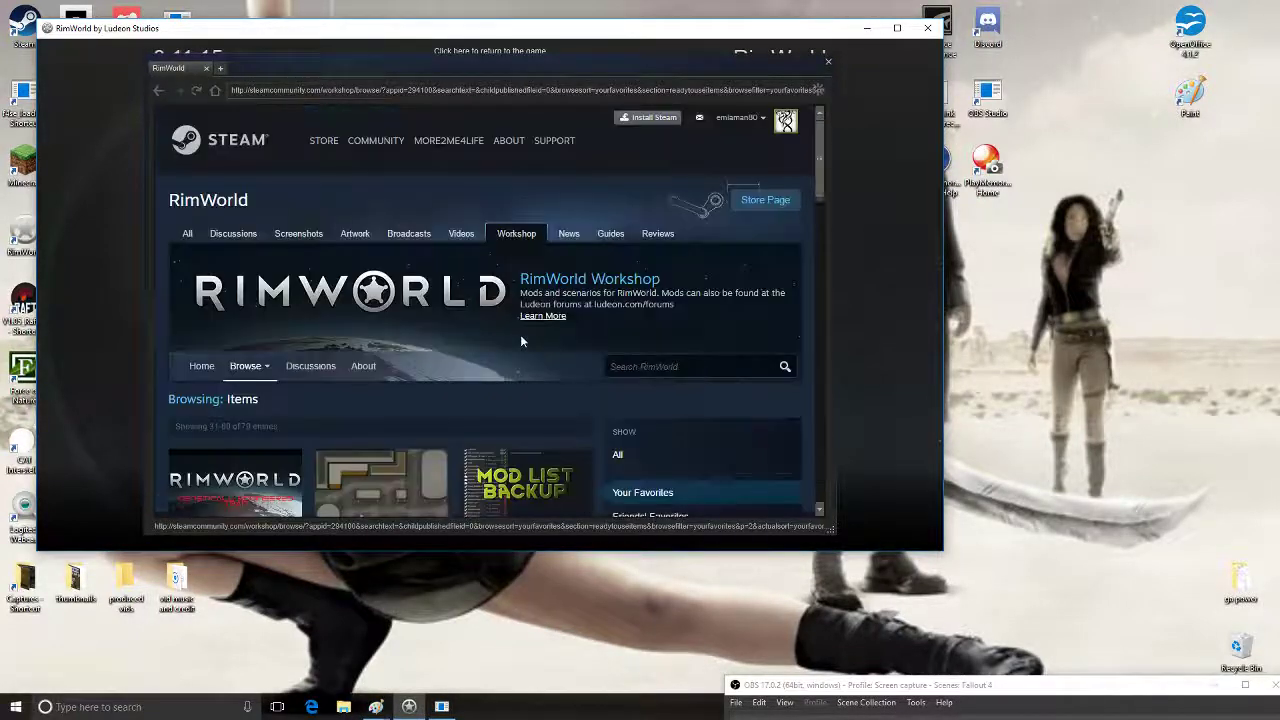
{"action": "scroll", "coordinate": [518, 340], "scroll_direction": "down", "scroll_amount": 5}
{"action": "scroll", "coordinate": [515, 352], "scroll_direction": "down", "scroll_amount": 8}
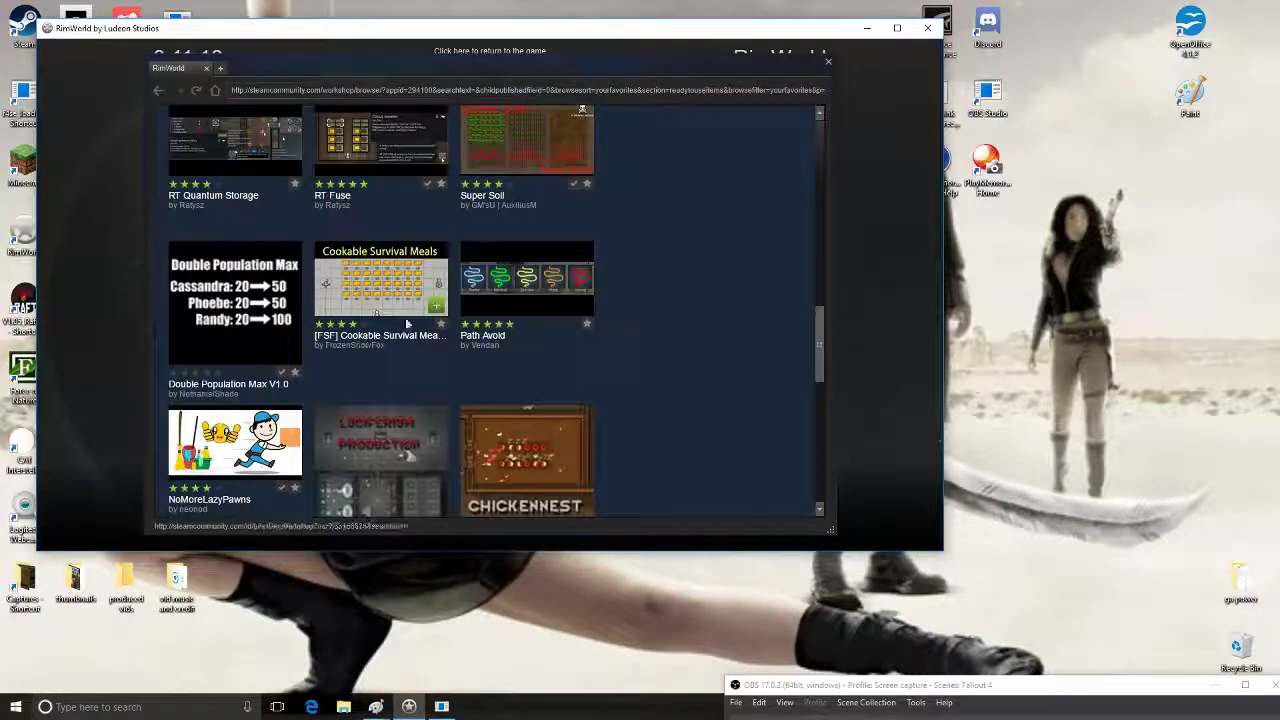
{"action": "mouse_move", "coordinate": [400, 326]}
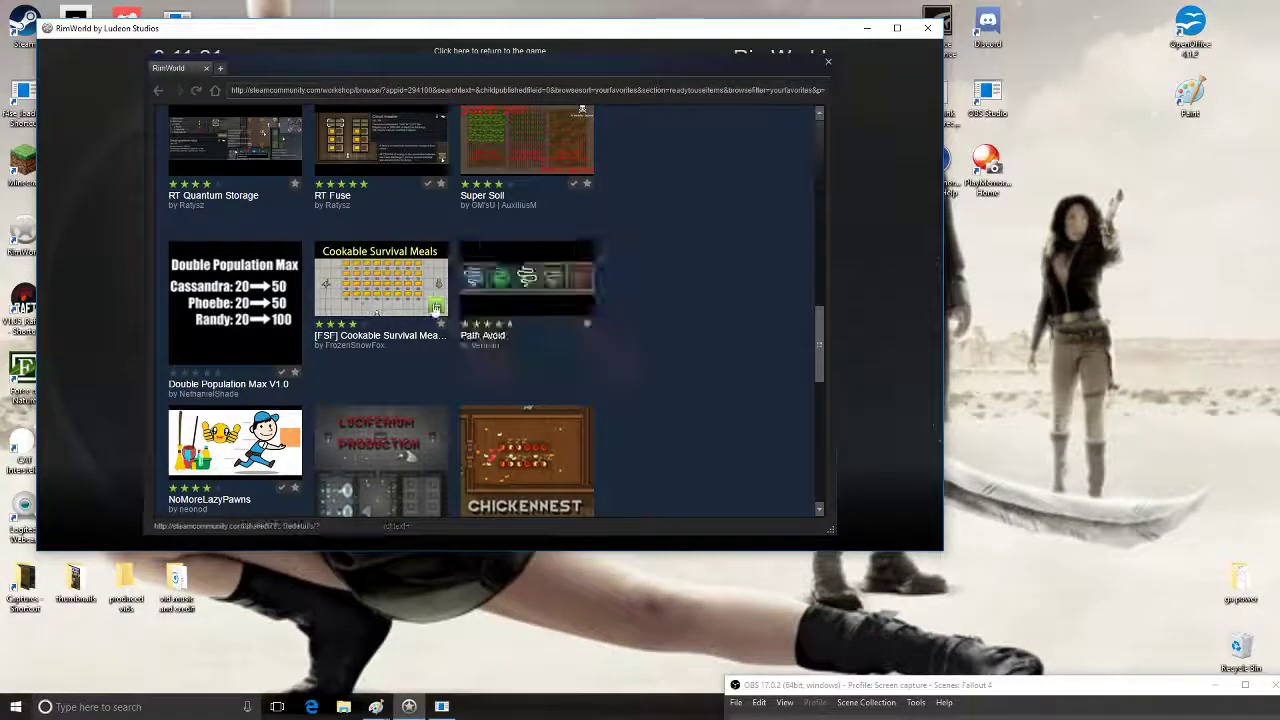
{"action": "left_click", "coordinate": [378, 290]}
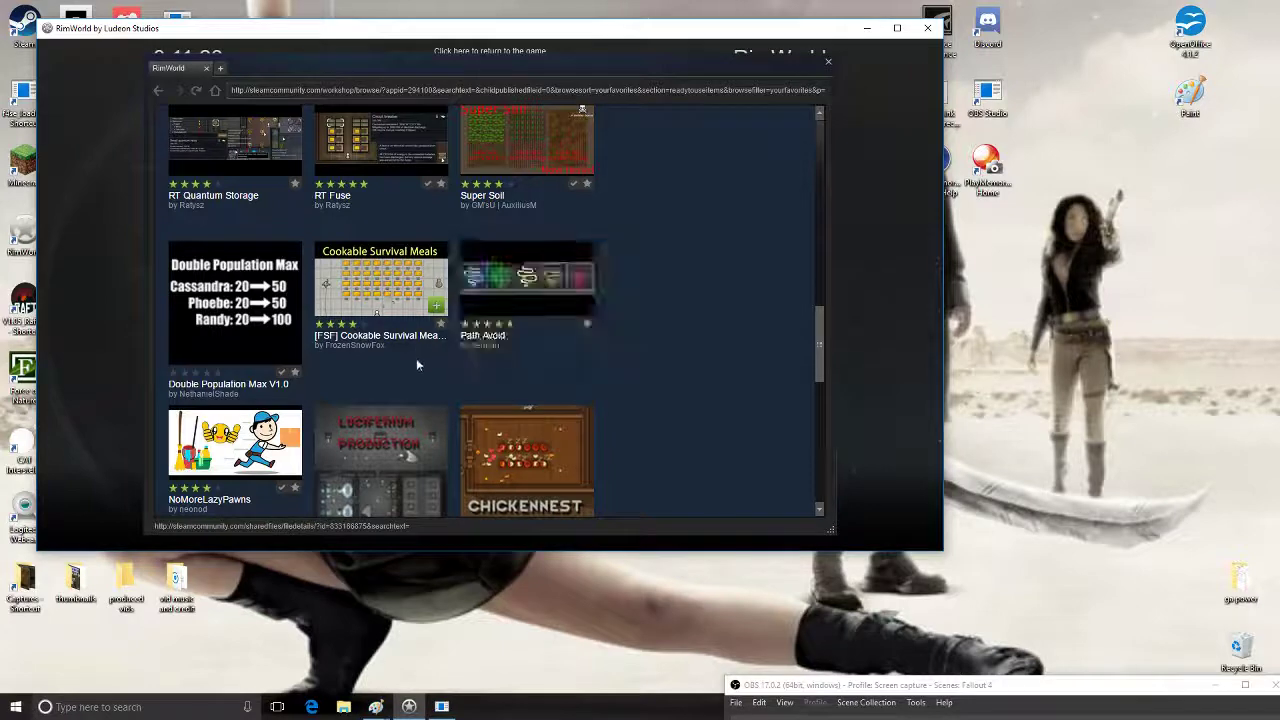
Subscribe to the [FSF] Cookable Survival Meals A16 mod and return to the favorites list
{"action": "scroll", "coordinate": [374, 443], "scroll_direction": "down", "scroll_amount": 2}
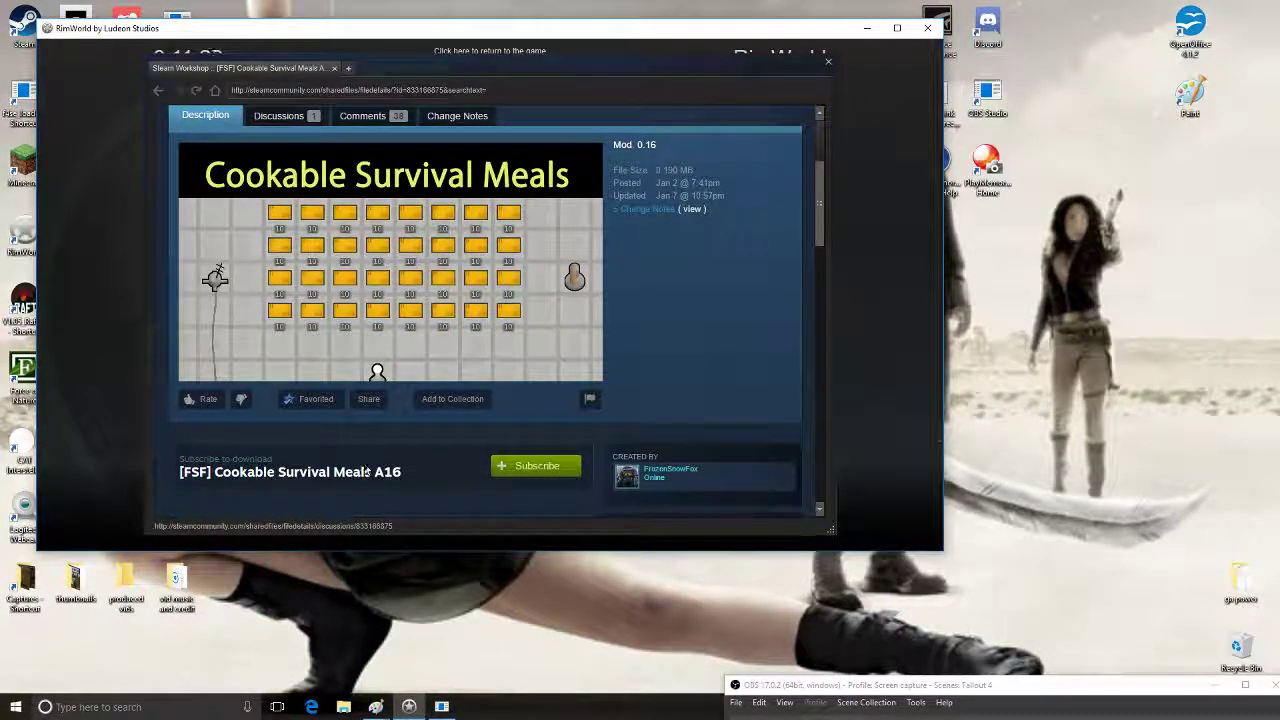
{"action": "left_click", "coordinate": [530, 466]}
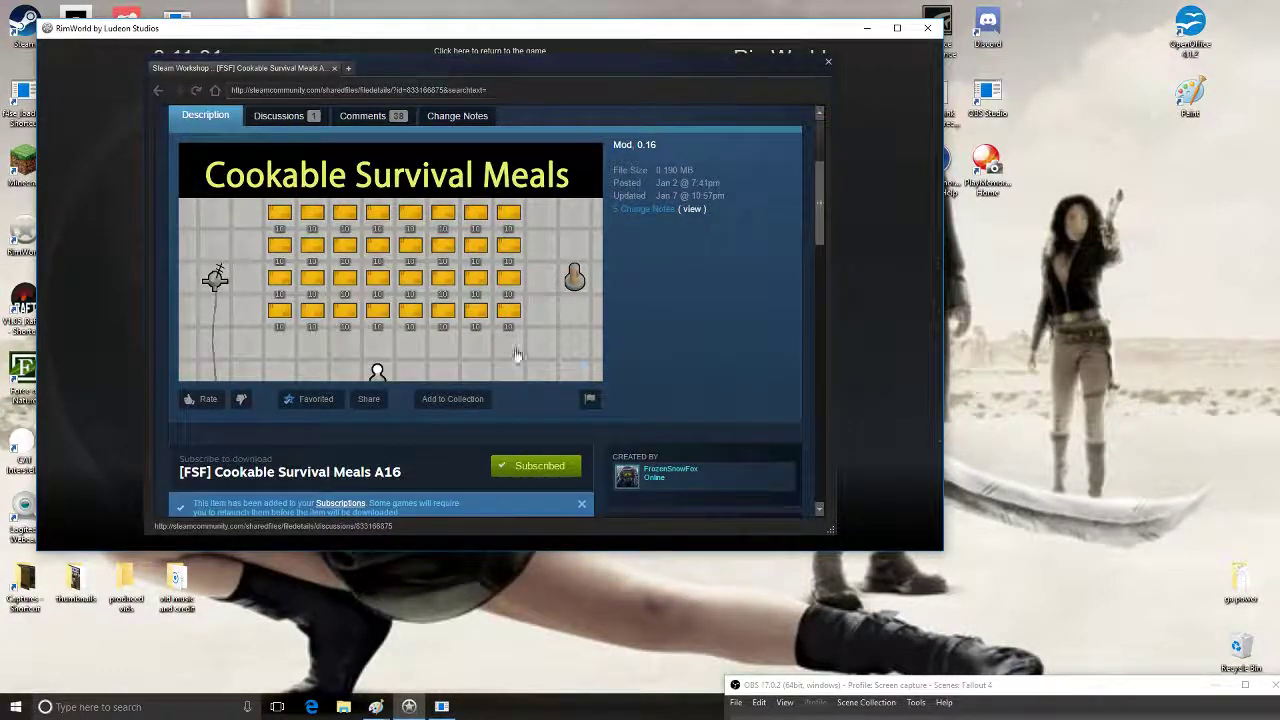
{"action": "scroll", "coordinate": [517, 349], "scroll_direction": "up", "scroll_amount": 2}
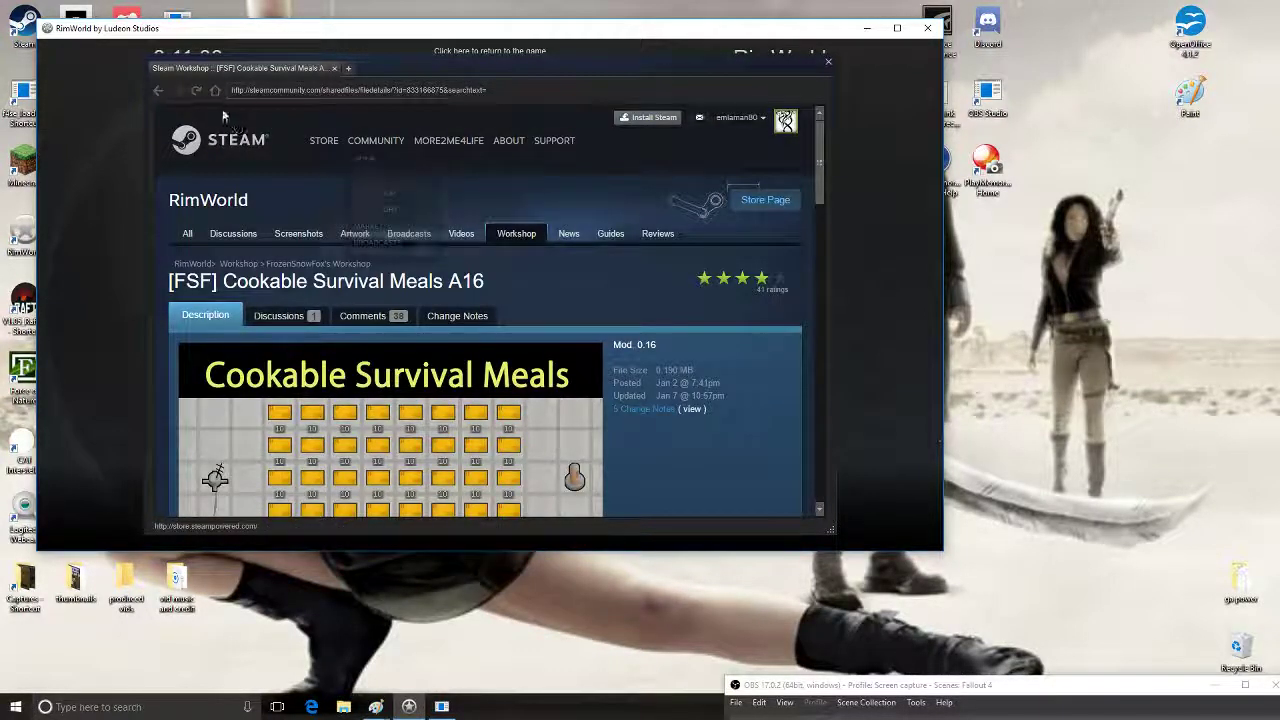
{"action": "left_click", "coordinate": [157, 91]}
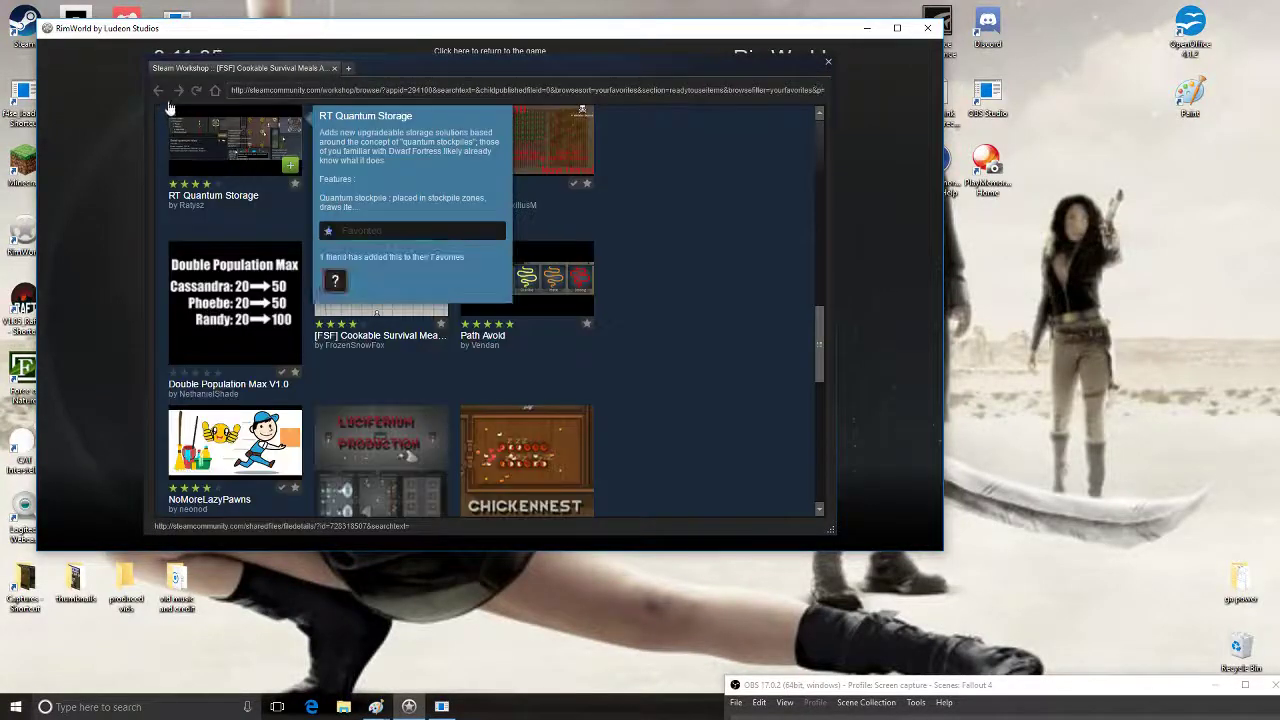
Go to page 3 of the favorites, look over its mods, and return to page 1
{"action": "scroll", "coordinate": [517, 330], "scroll_direction": "down", "scroll_amount": 5}
{"action": "scroll", "coordinate": [657, 342], "scroll_direction": "up", "scroll_amount": 8}
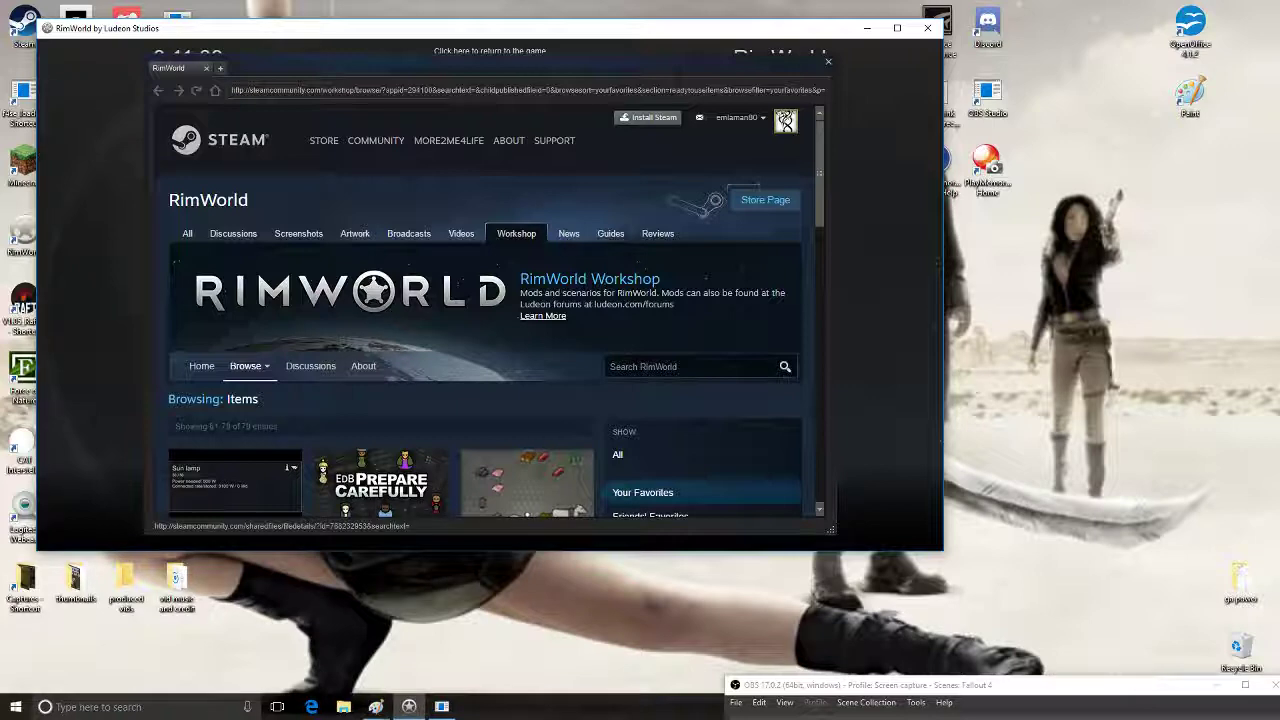
{"action": "left_click", "coordinate": [660, 366]}
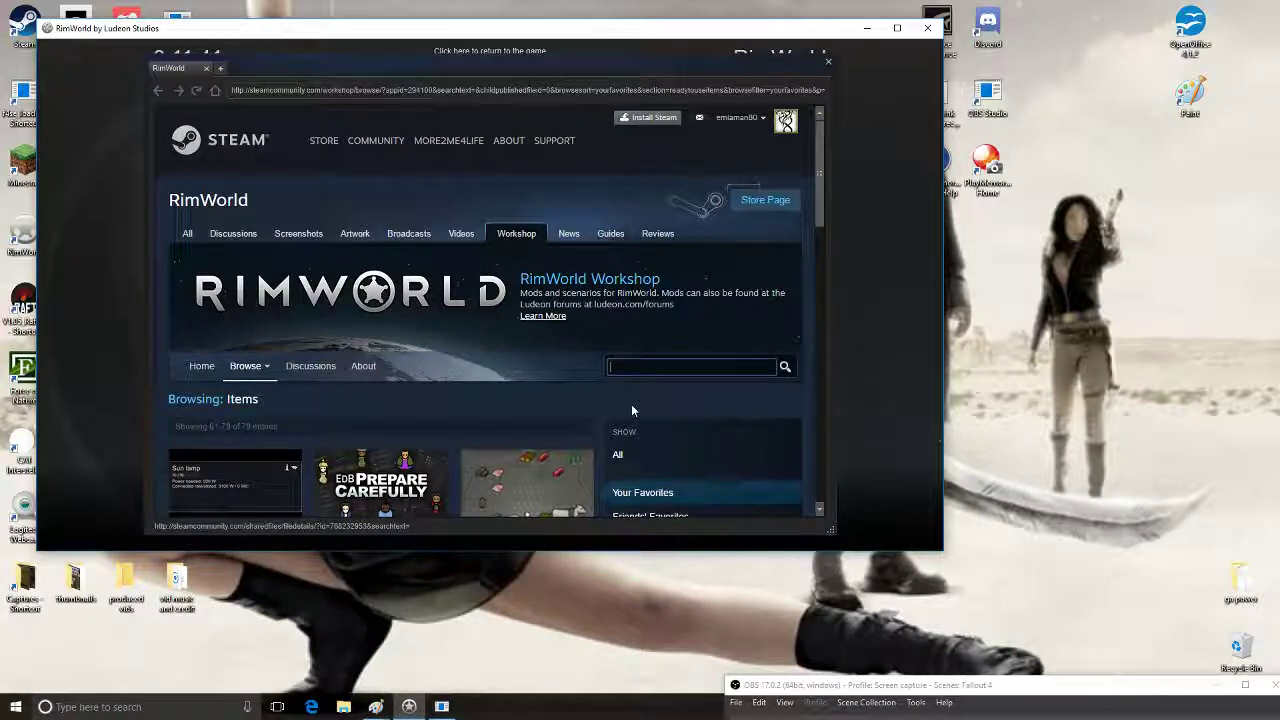
{"action": "scroll", "coordinate": [441, 441], "scroll_direction": "down", "scroll_amount": 5}
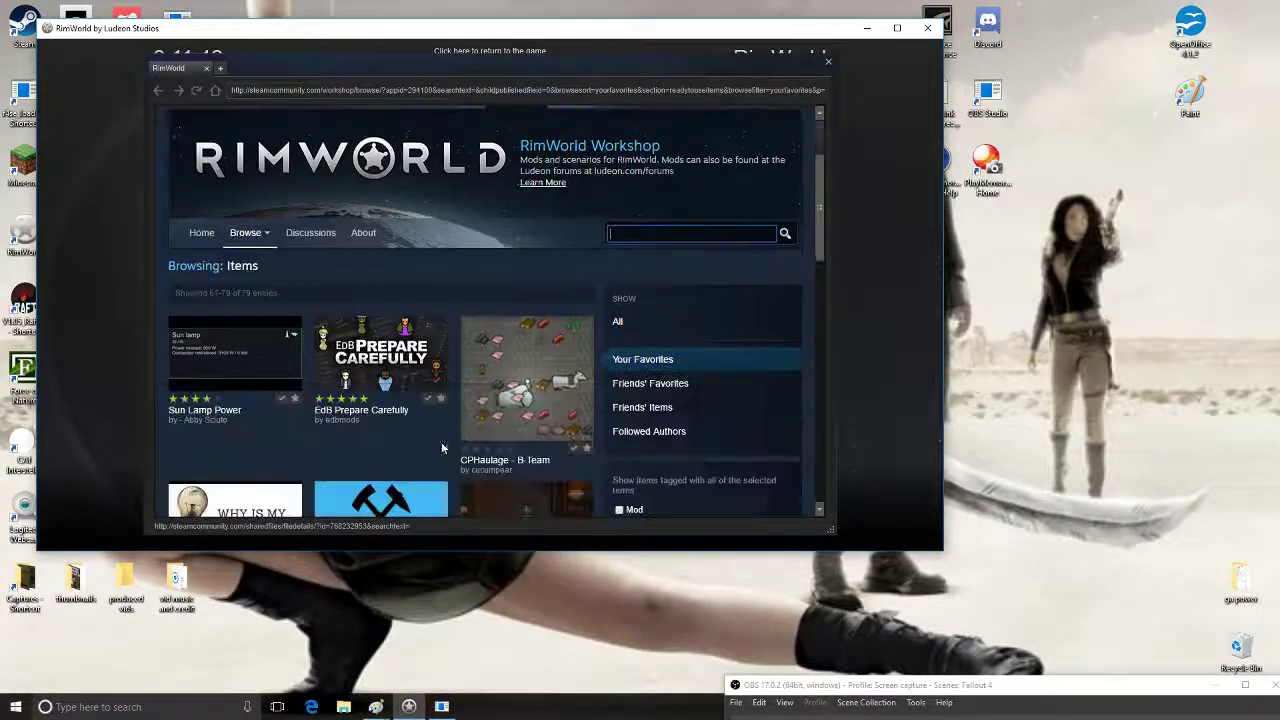
{"action": "scroll", "coordinate": [563, 465], "scroll_direction": "down", "scroll_amount": 5}
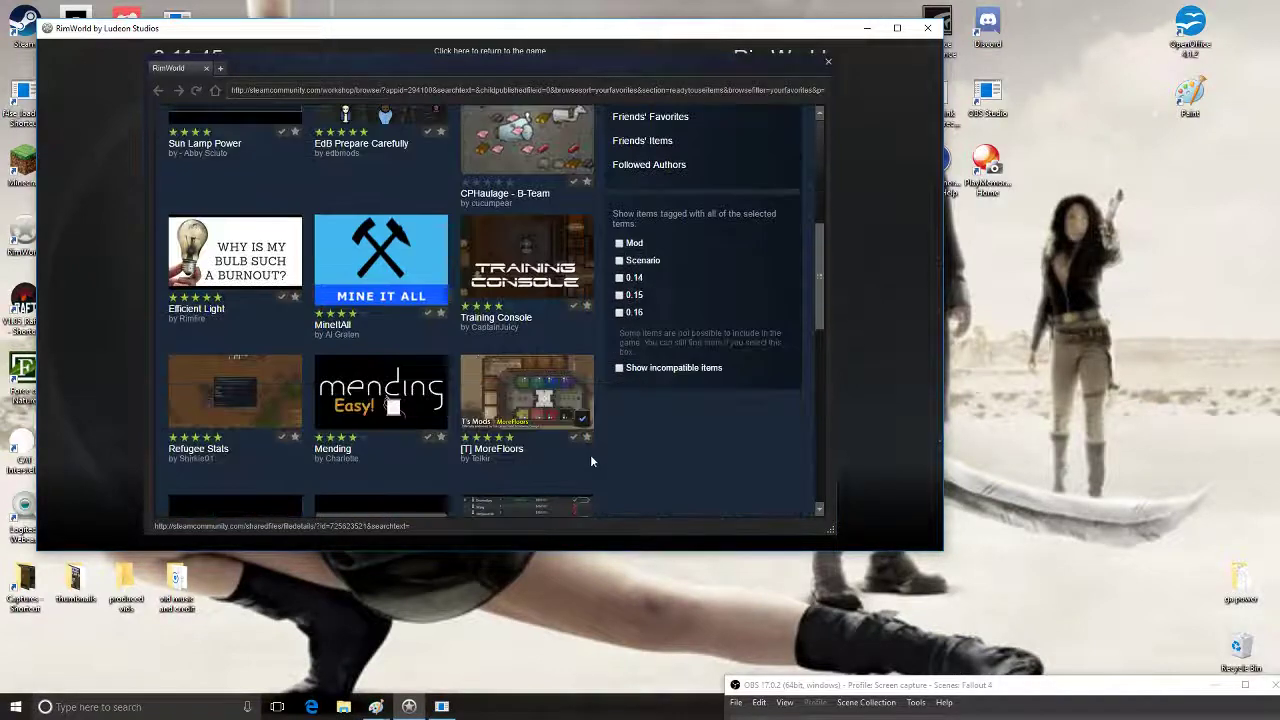
{"action": "scroll", "coordinate": [606, 429], "scroll_direction": "down", "scroll_amount": 8}
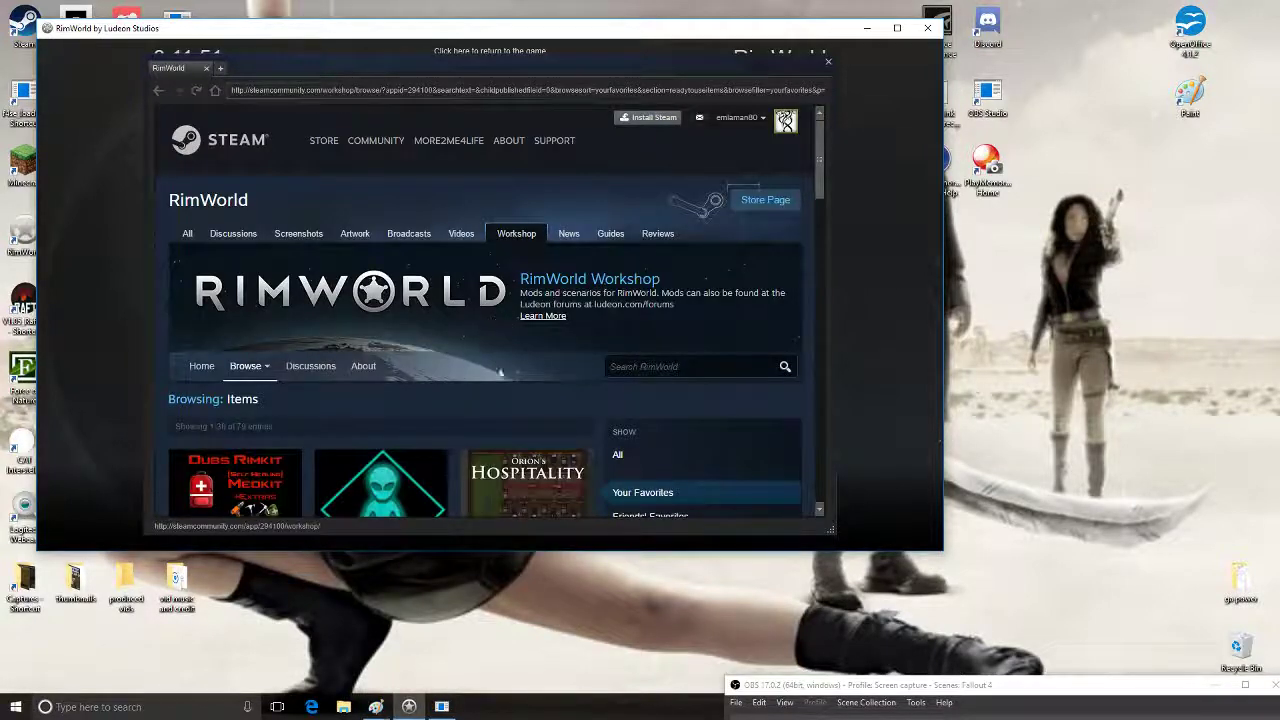
Look through all the favorited mods on page 1 of the list
{"action": "scroll", "coordinate": [504, 363], "scroll_direction": "down", "scroll_amount": 6}
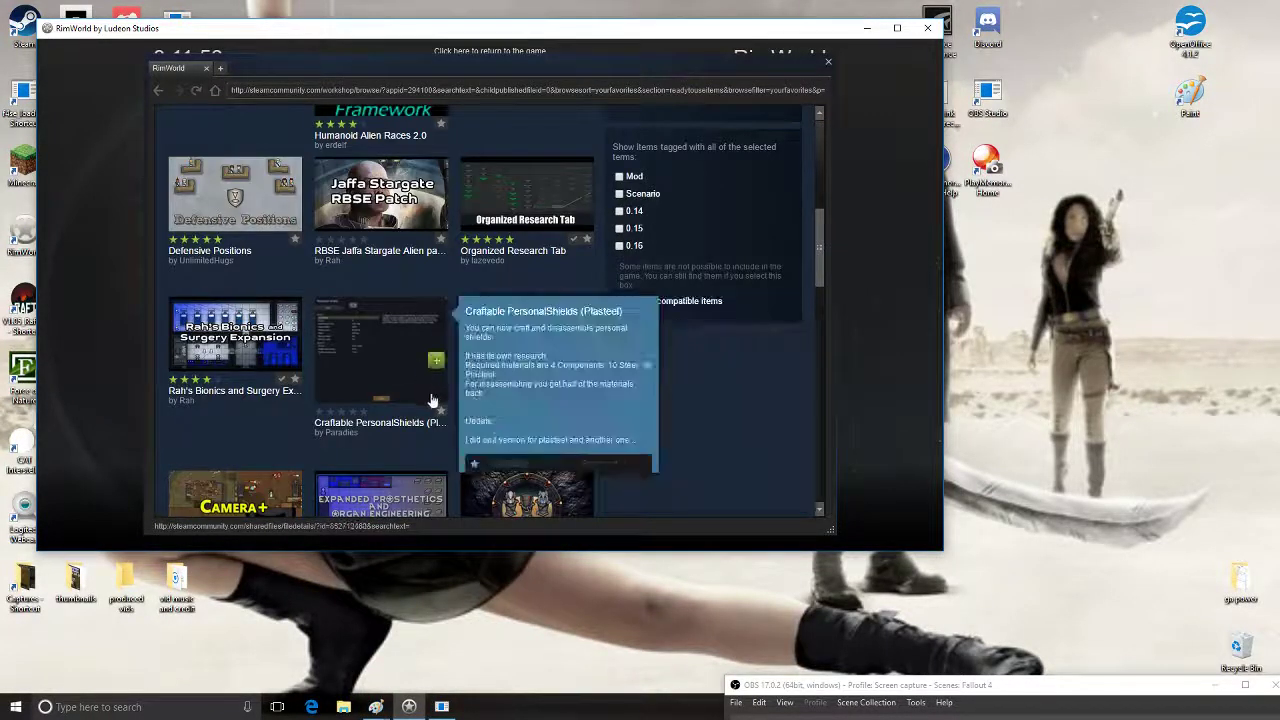
{"action": "scroll", "coordinate": [437, 400], "scroll_direction": "down", "scroll_amount": 5}
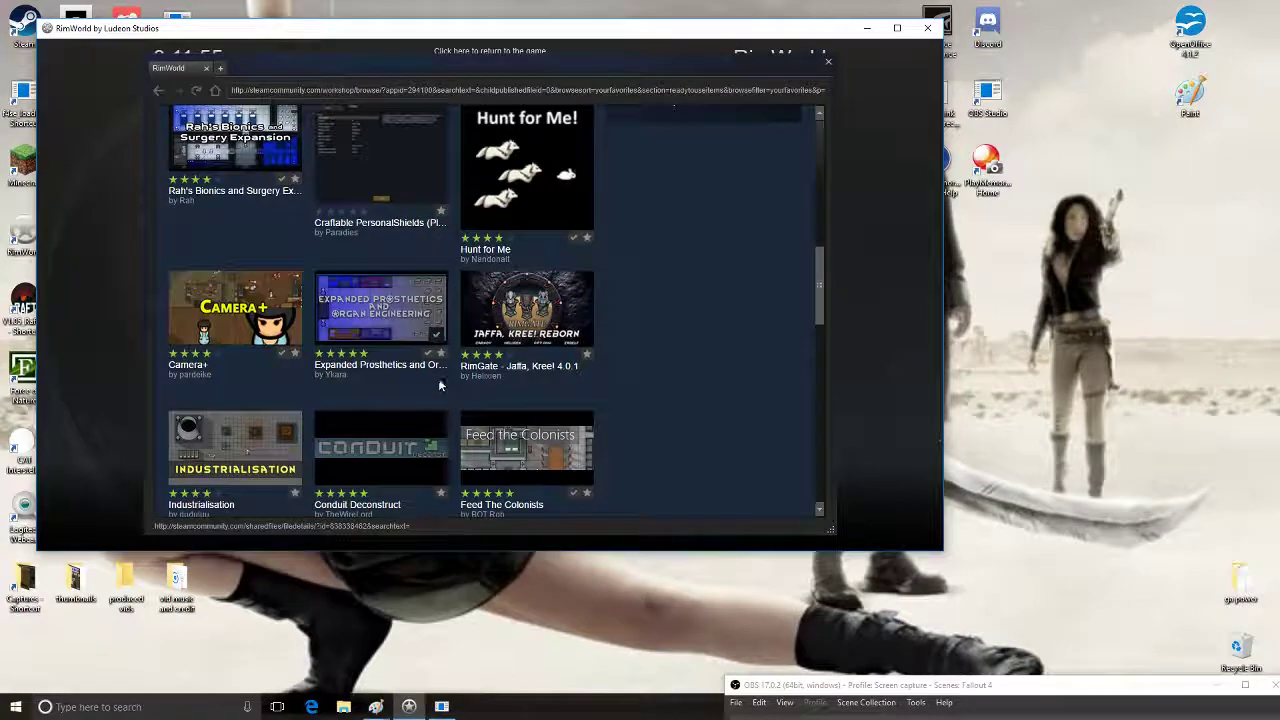
{"action": "scroll", "coordinate": [440, 374], "scroll_direction": "down", "scroll_amount": 4}
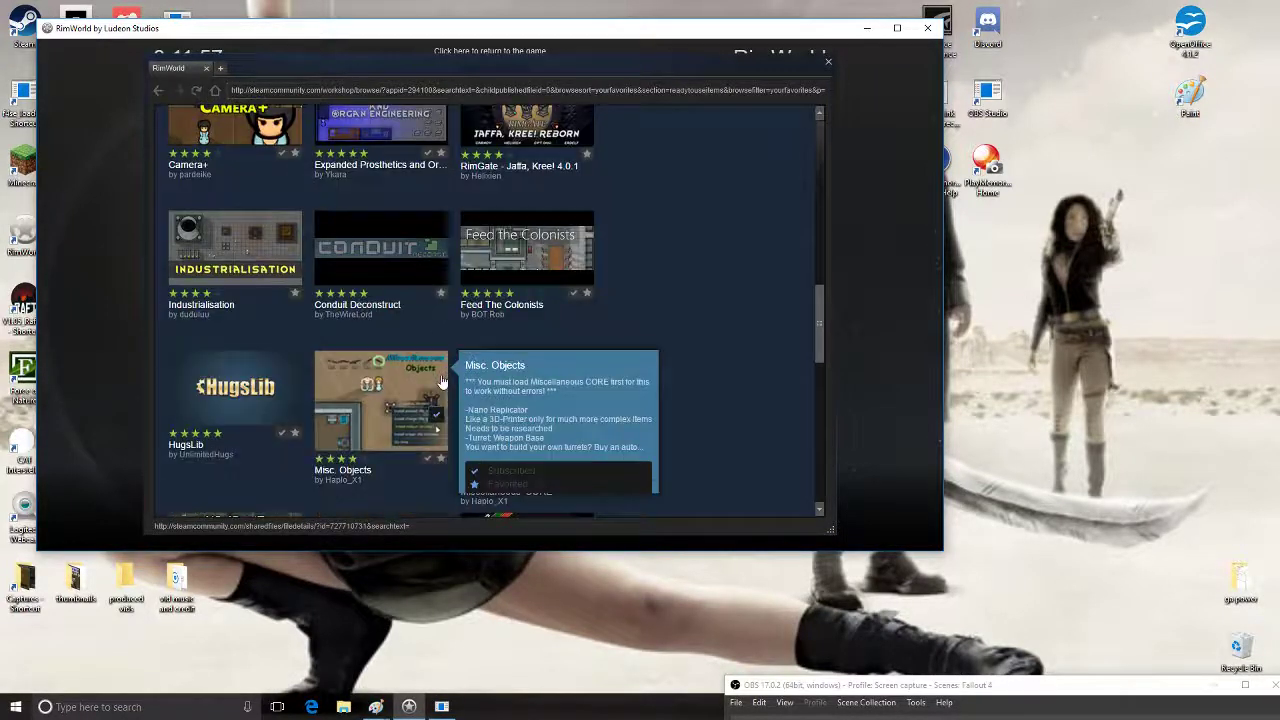
{"action": "scroll", "coordinate": [428, 484], "scroll_direction": "down", "scroll_amount": 3}
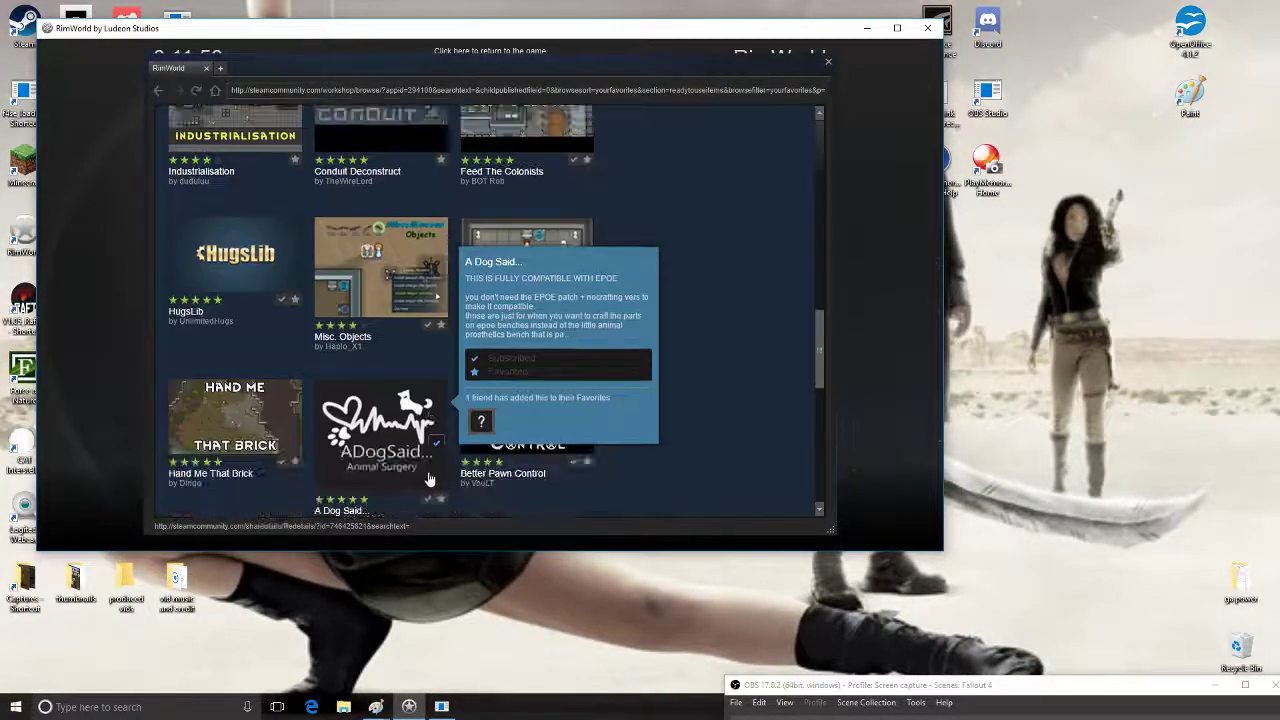
{"action": "scroll", "coordinate": [453, 478], "scroll_direction": "down", "scroll_amount": 3}
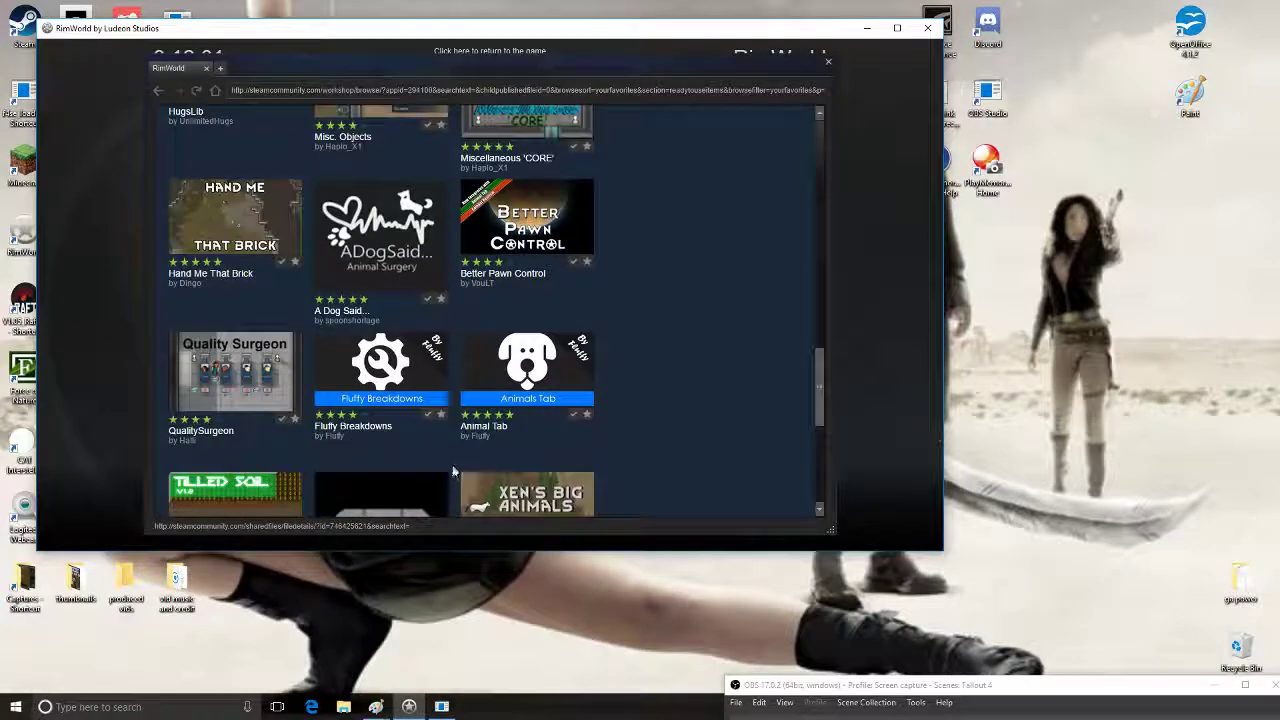
{"action": "scroll", "coordinate": [450, 452], "scroll_direction": "down", "scroll_amount": 3}
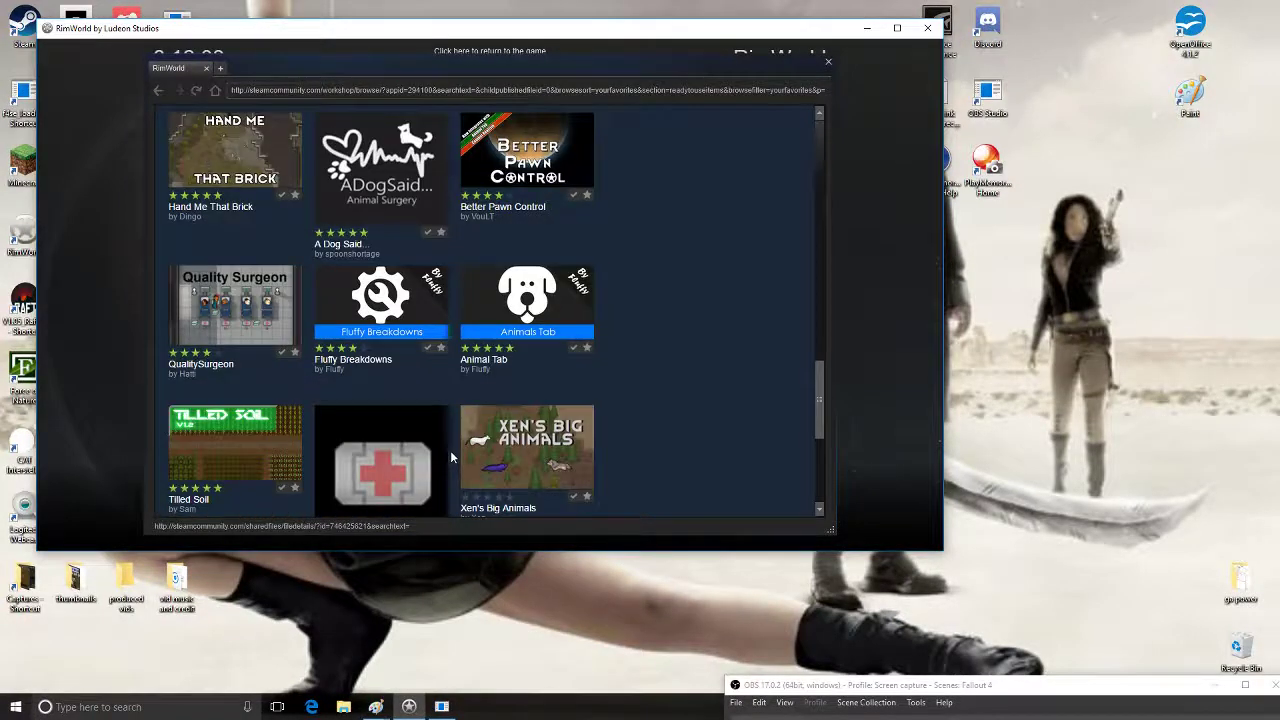
{"action": "scroll", "coordinate": [450, 456], "scroll_direction": "down", "scroll_amount": 3}
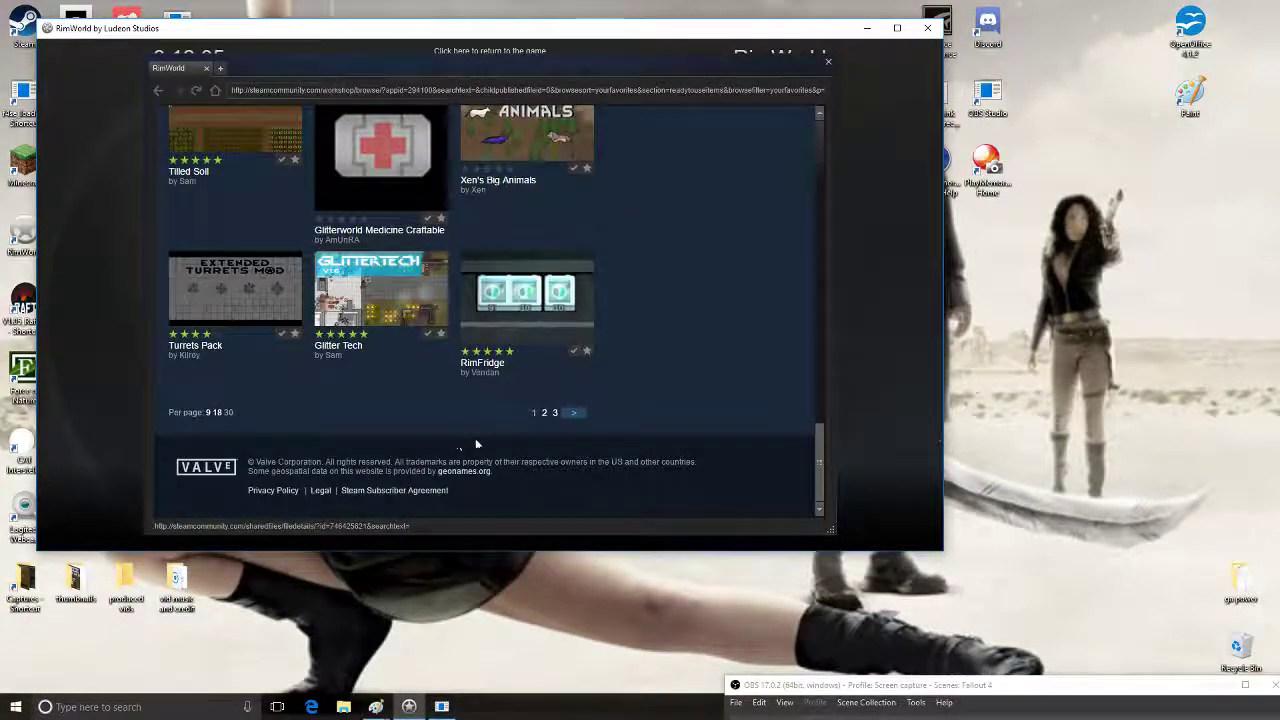
Open page 2 of the favorites and look through the mods listed there
{"action": "left_click", "coordinate": [545, 413]}
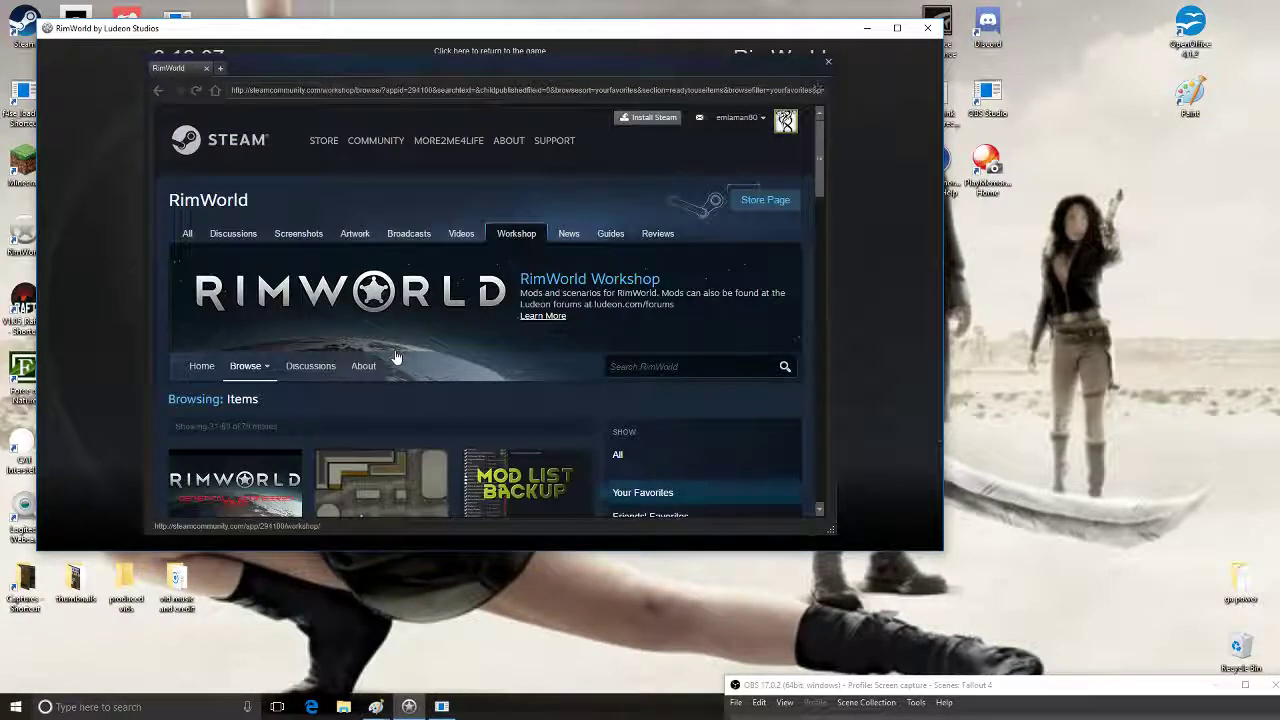
{"action": "scroll", "coordinate": [396, 357], "scroll_direction": "down", "scroll_amount": 3}
{"action": "scroll", "coordinate": [396, 357], "scroll_direction": "down", "scroll_amount": 5}
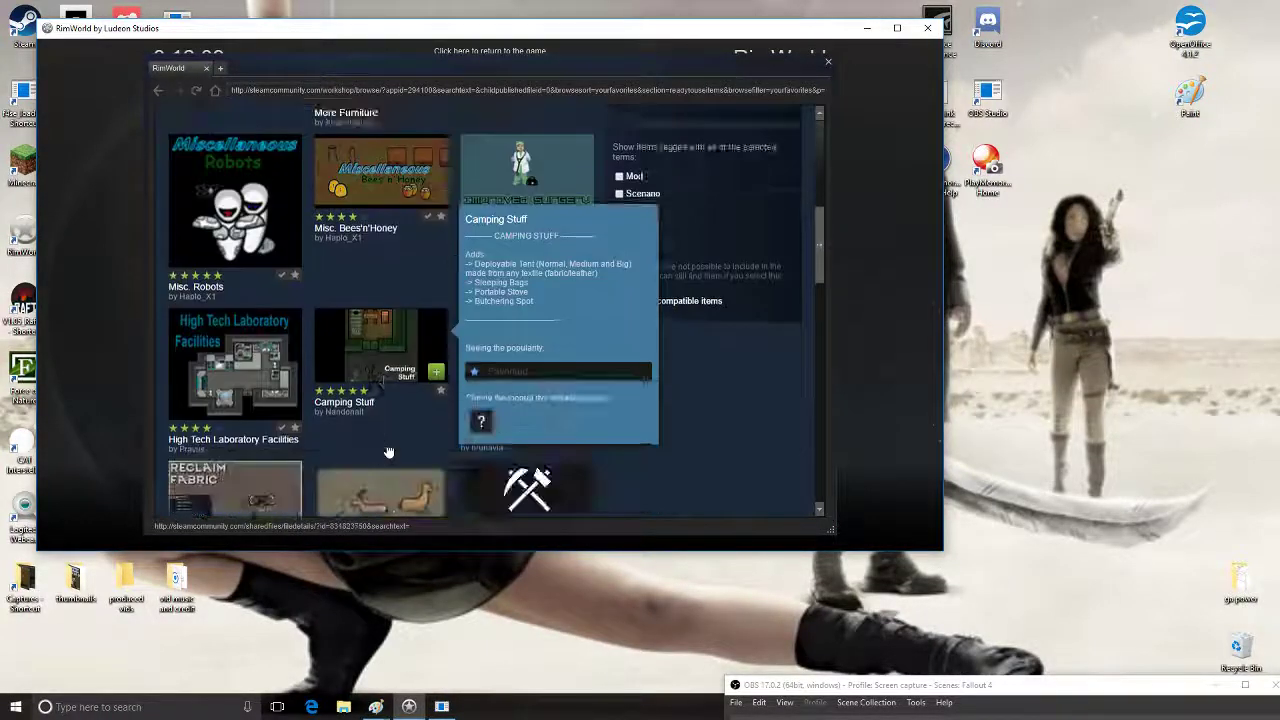
{"action": "scroll", "coordinate": [408, 430], "scroll_direction": "down", "scroll_amount": 4}
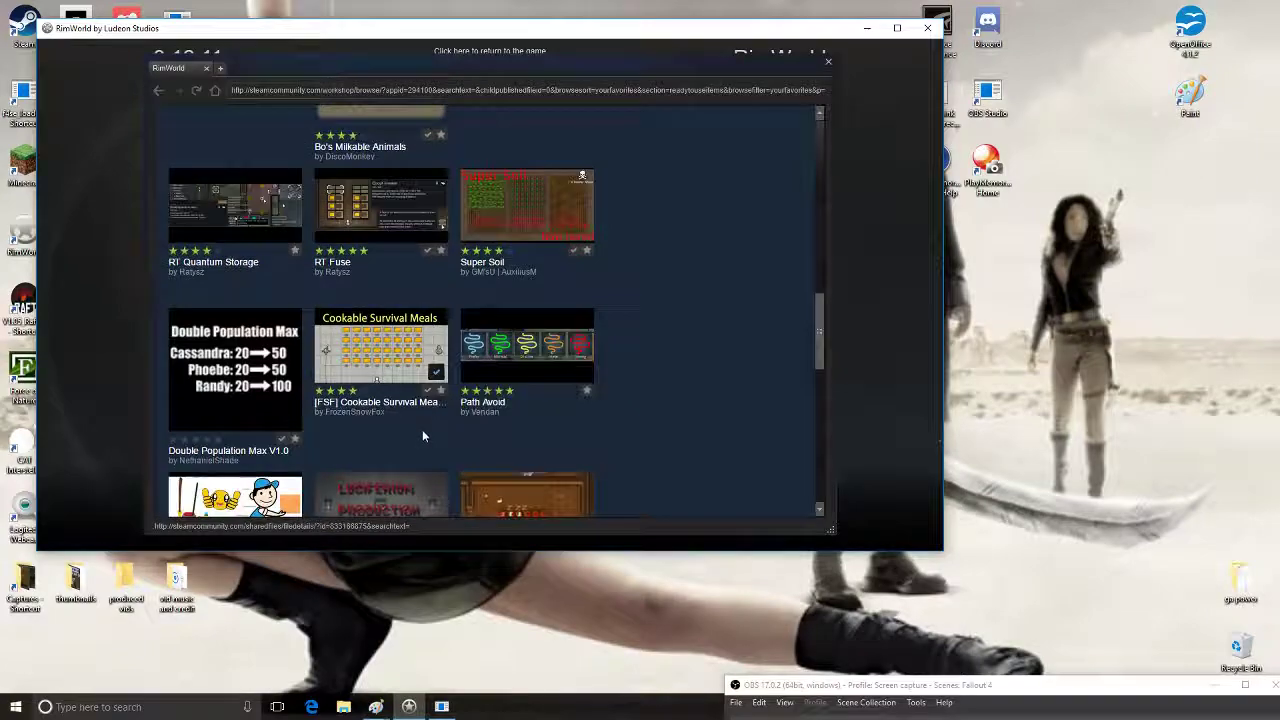
{"action": "scroll", "coordinate": [445, 443], "scroll_direction": "down", "scroll_amount": 8}
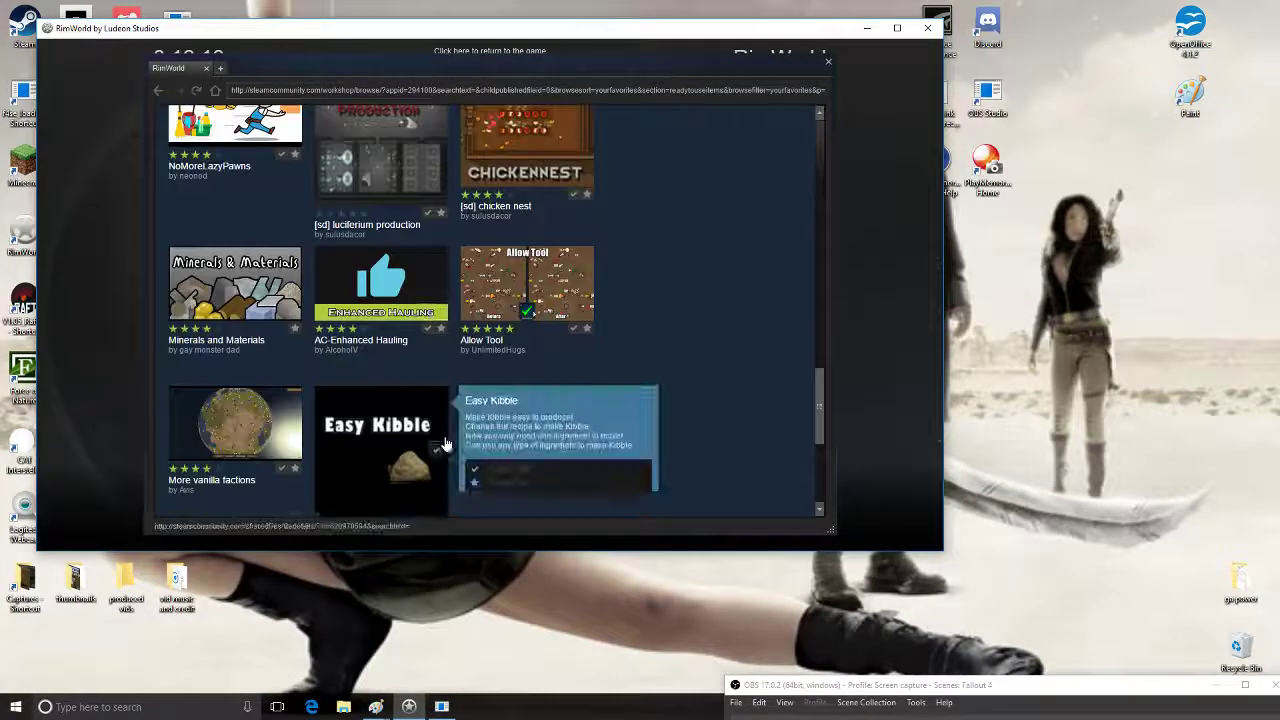
{"action": "scroll", "coordinate": [707, 408], "scroll_direction": "down", "scroll_amount": 3}
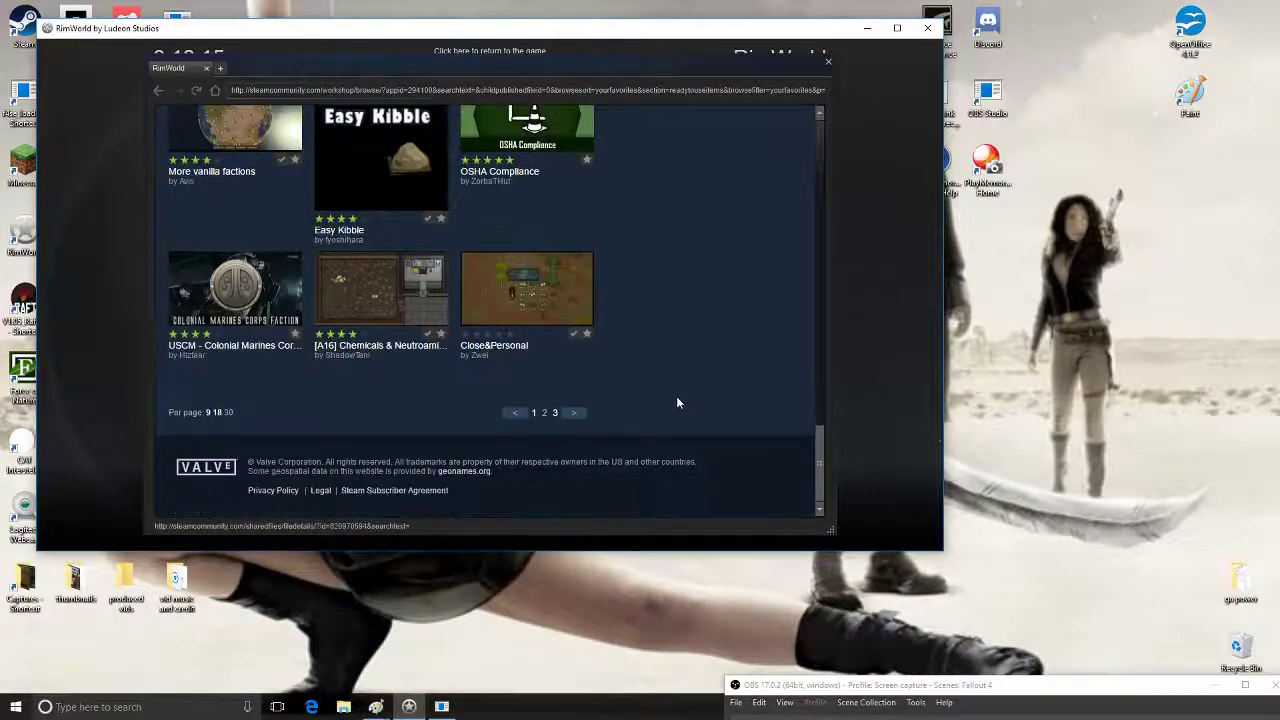
Return from page 2 to the start of the first favorites page
{"action": "scroll", "coordinate": [683, 392], "scroll_direction": "up", "scroll_amount": 15}
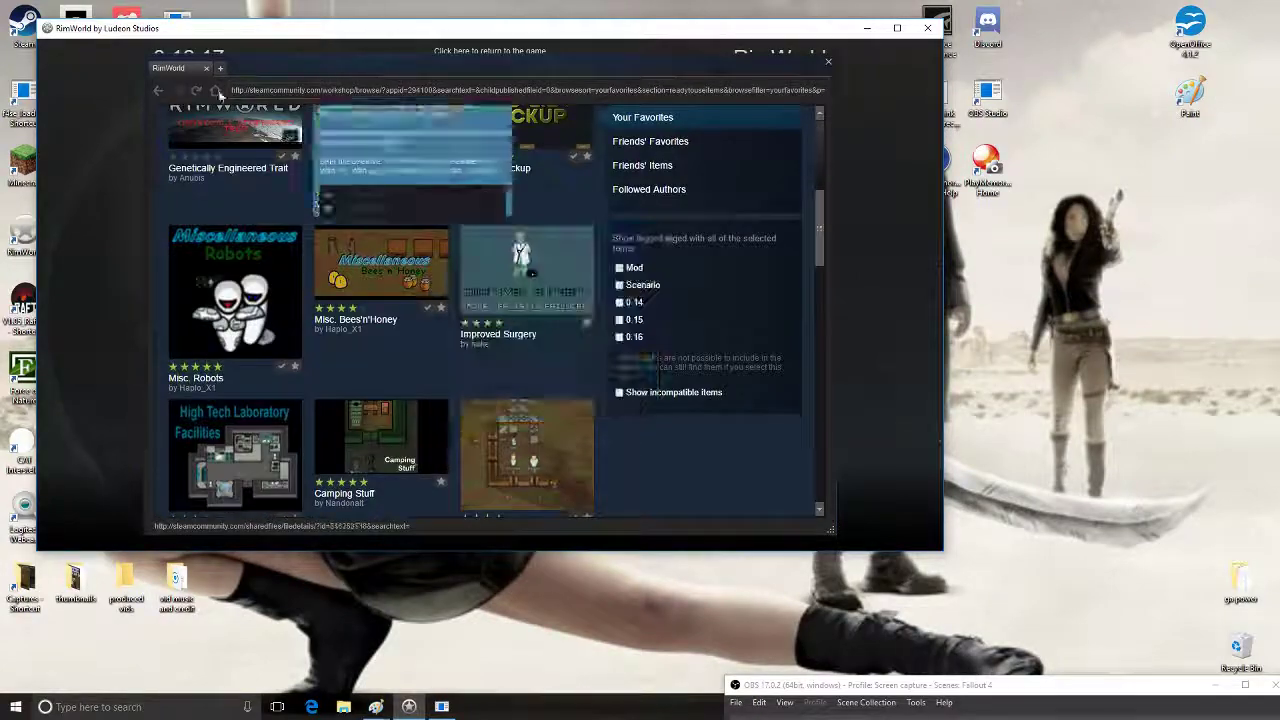
{"action": "left_click", "coordinate": [158, 91]}
{"action": "scroll", "coordinate": [659, 252], "scroll_direction": "up", "scroll_amount": 5}
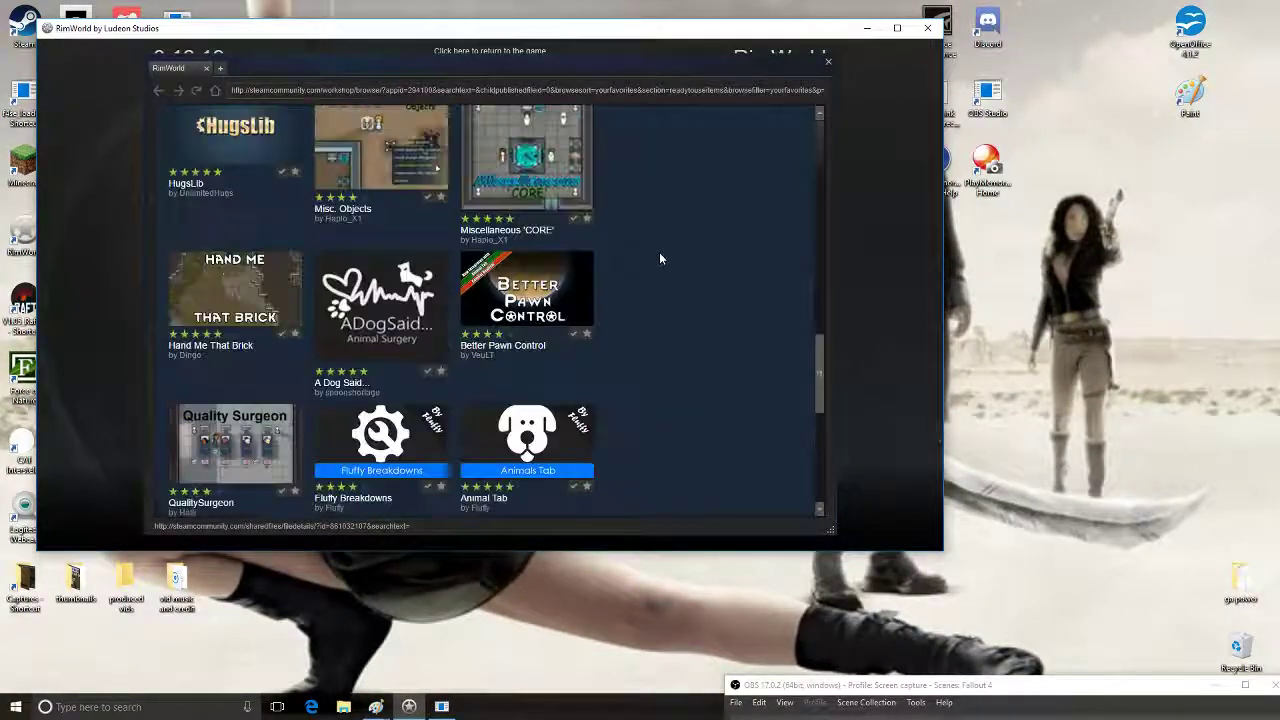
{"action": "scroll", "coordinate": [660, 258], "scroll_direction": "up", "scroll_amount": 10}
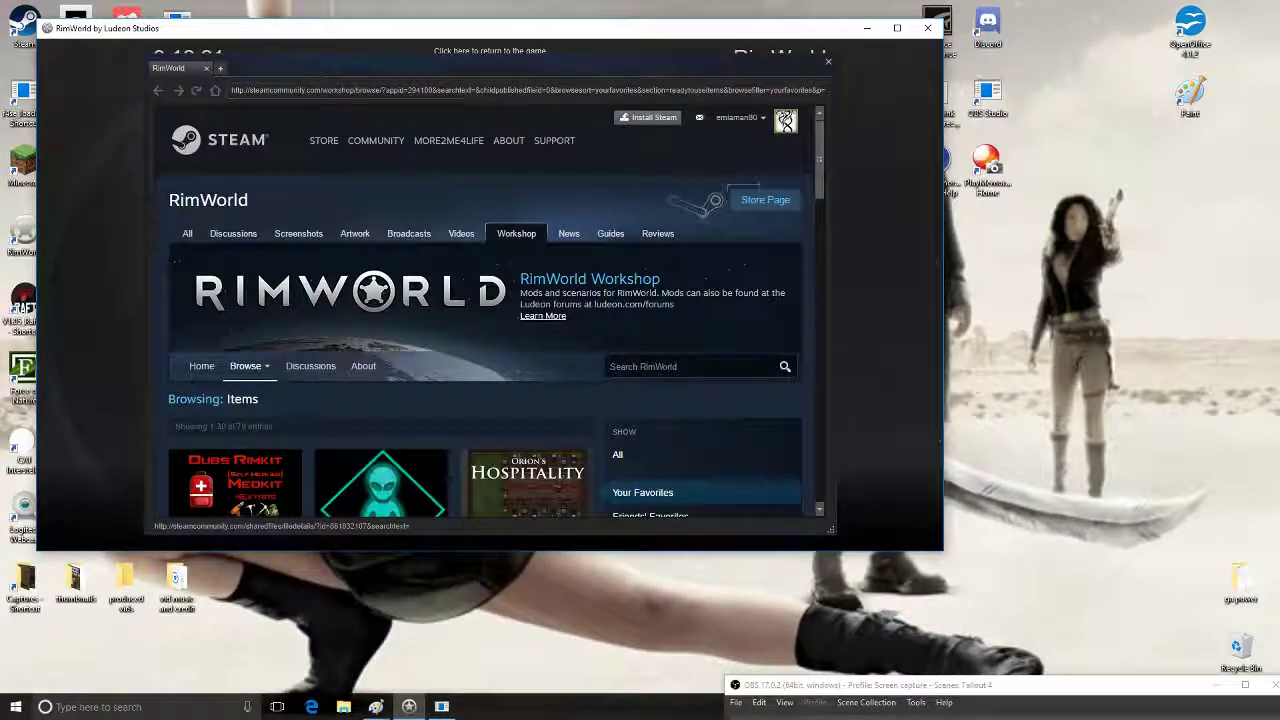
Try searching the Workshop for "deep drill mining" while the Your Favorites filter is active
{"action": "left_click", "coordinate": [609, 366]}
{"action": "type", "text": "m"}
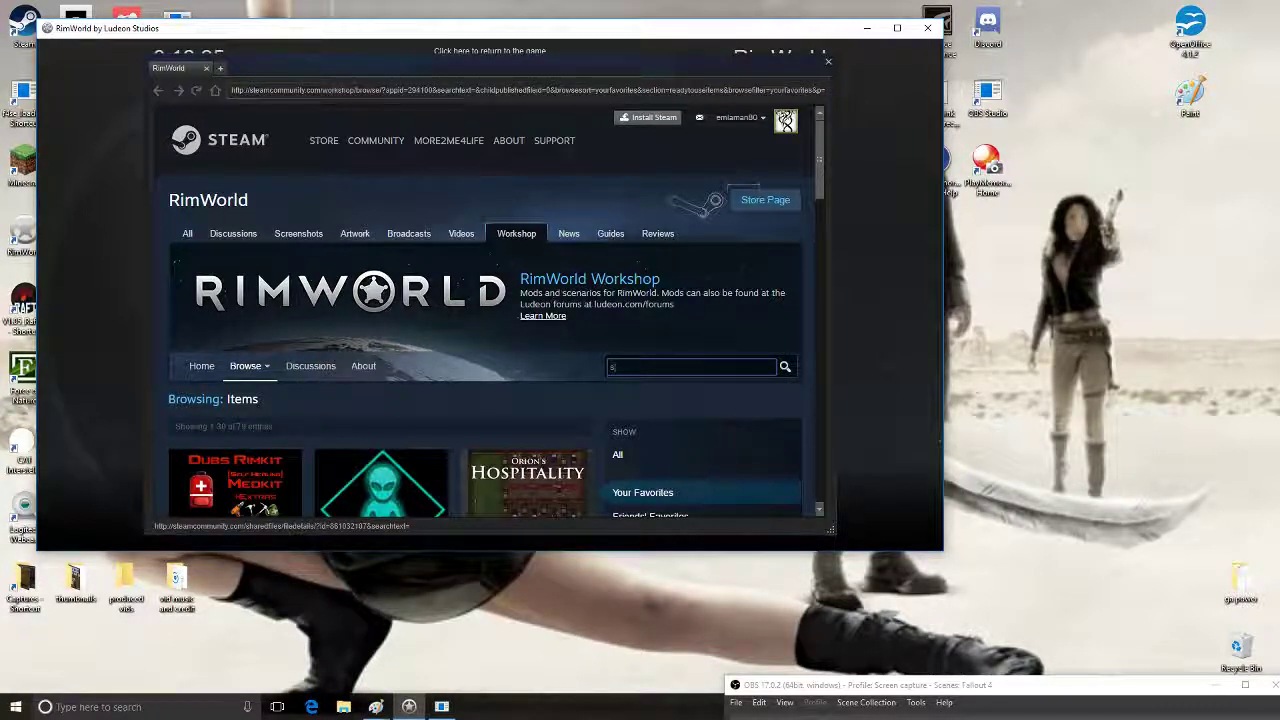
{"action": "type", "text": "eep"}
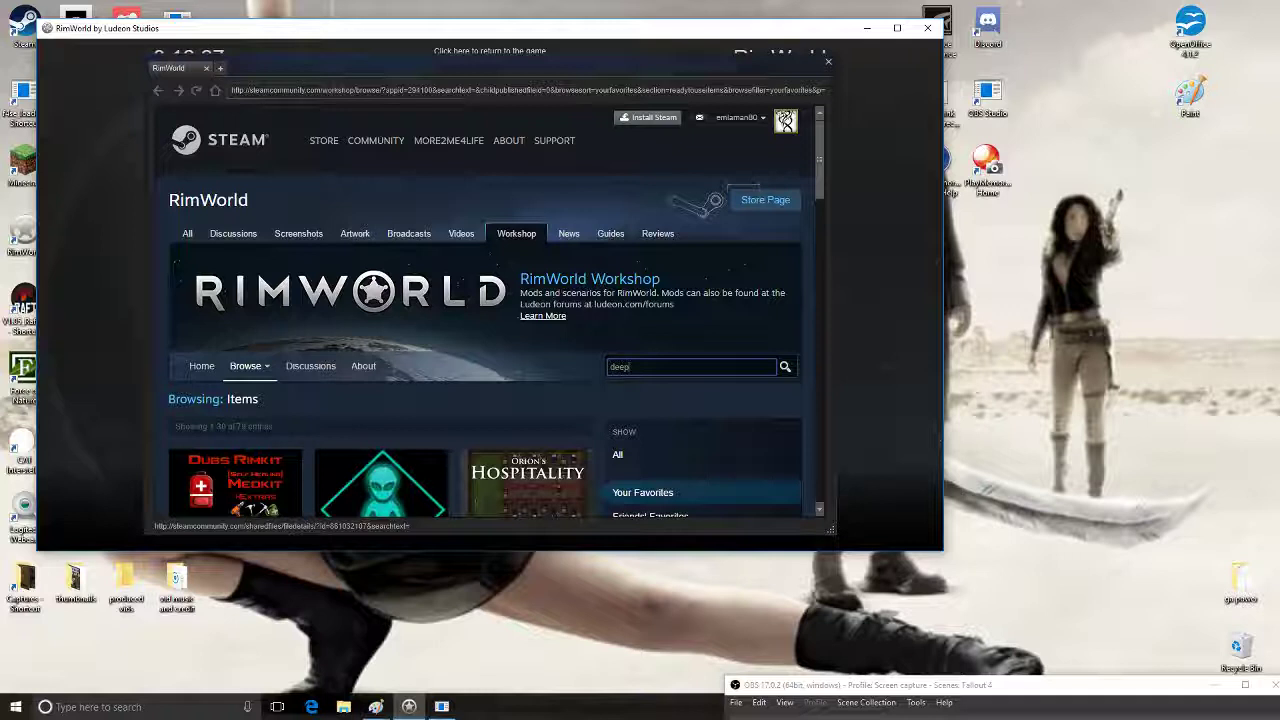
{"action": "type", "text": " drill min"}
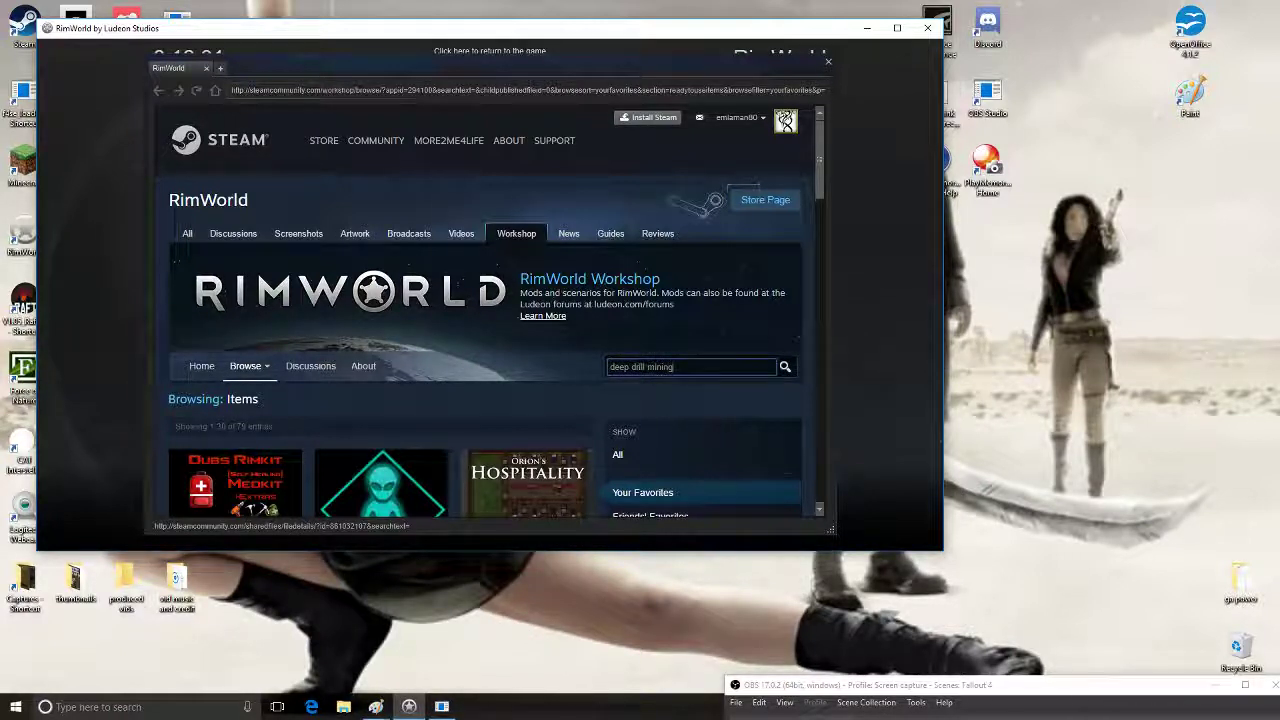
{"action": "type", "text": "ing"}
{"action": "key", "text": "Return"}
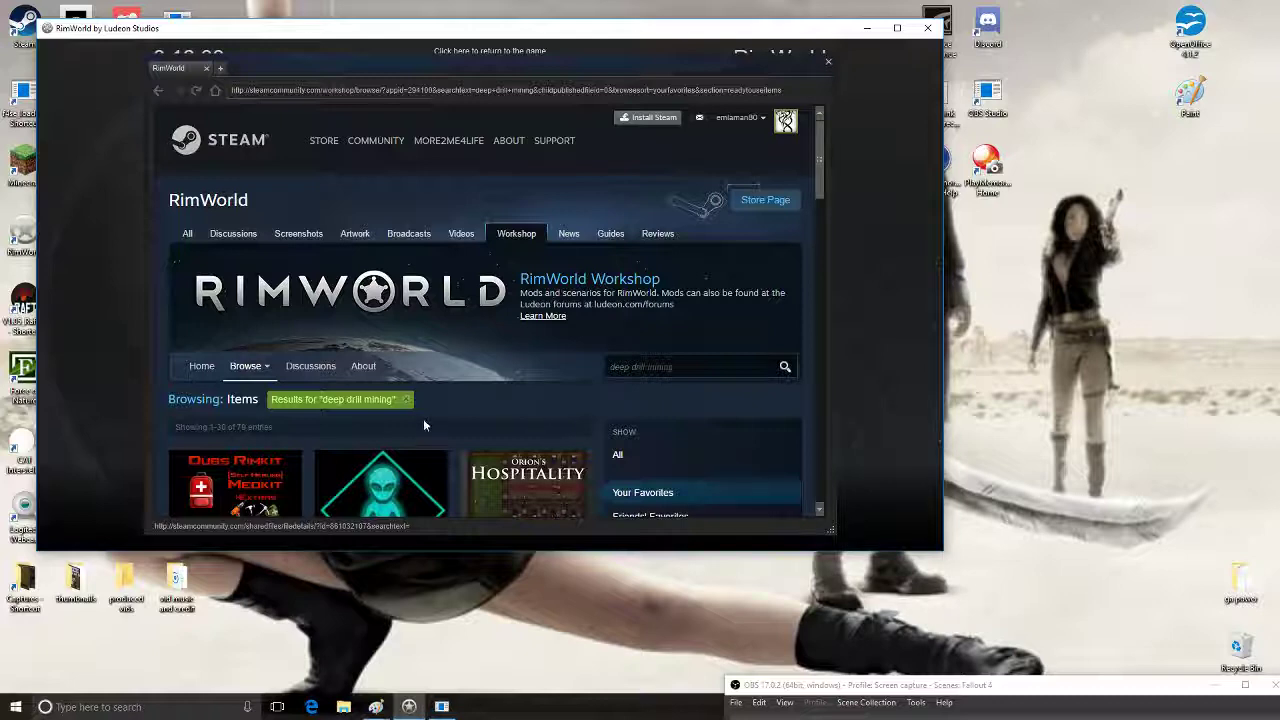
Look through the mods listed for the favorites search and go back to the unsearched favorites list
{"action": "scroll", "coordinate": [549, 424], "scroll_direction": "down", "scroll_amount": 5}
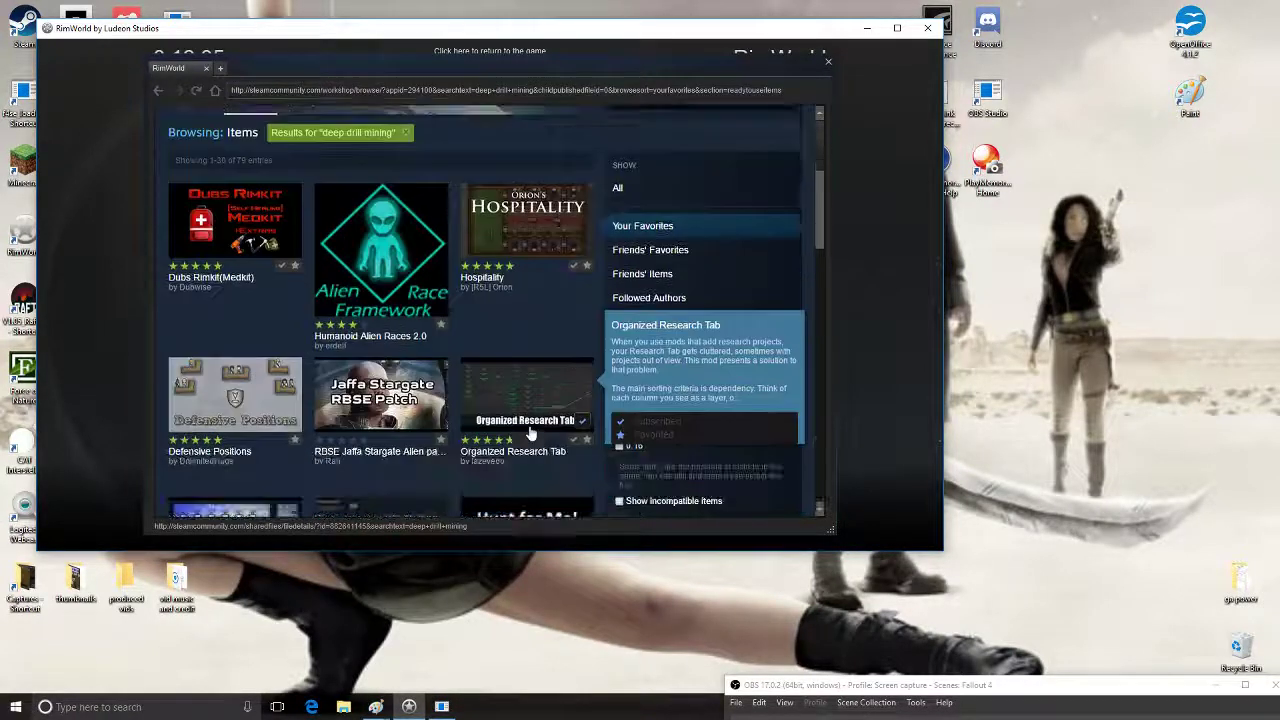
{"action": "scroll", "coordinate": [466, 457], "scroll_direction": "down", "scroll_amount": 5}
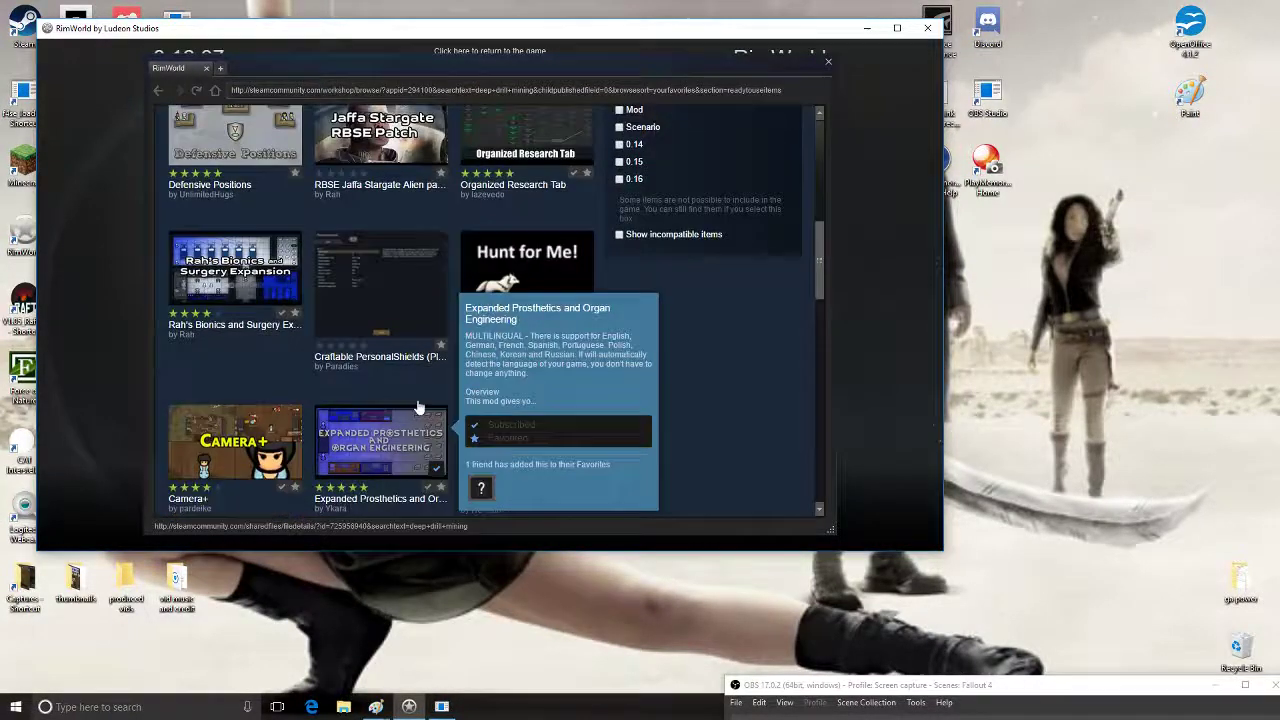
{"action": "scroll", "coordinate": [410, 389], "scroll_direction": "down", "scroll_amount": 5}
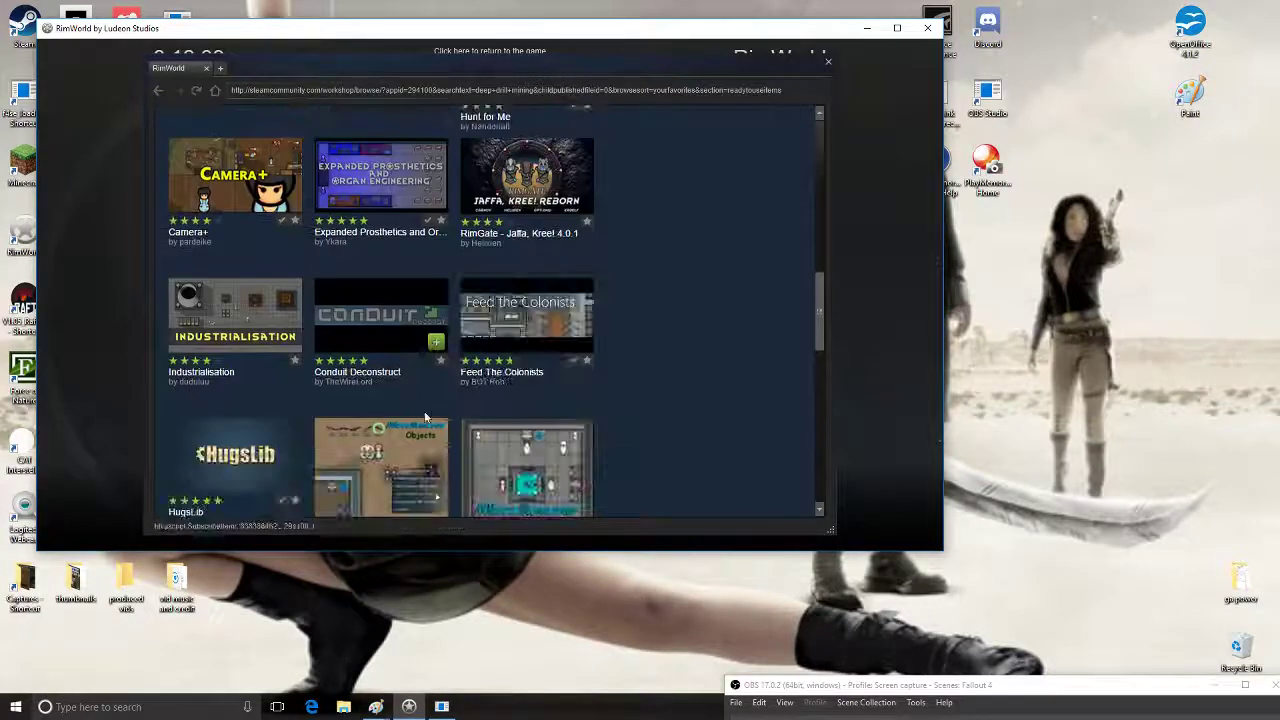
{"action": "scroll", "coordinate": [663, 415], "scroll_direction": "down", "scroll_amount": 3}
{"action": "scroll", "coordinate": [663, 413], "scroll_direction": "up", "scroll_amount": 14}
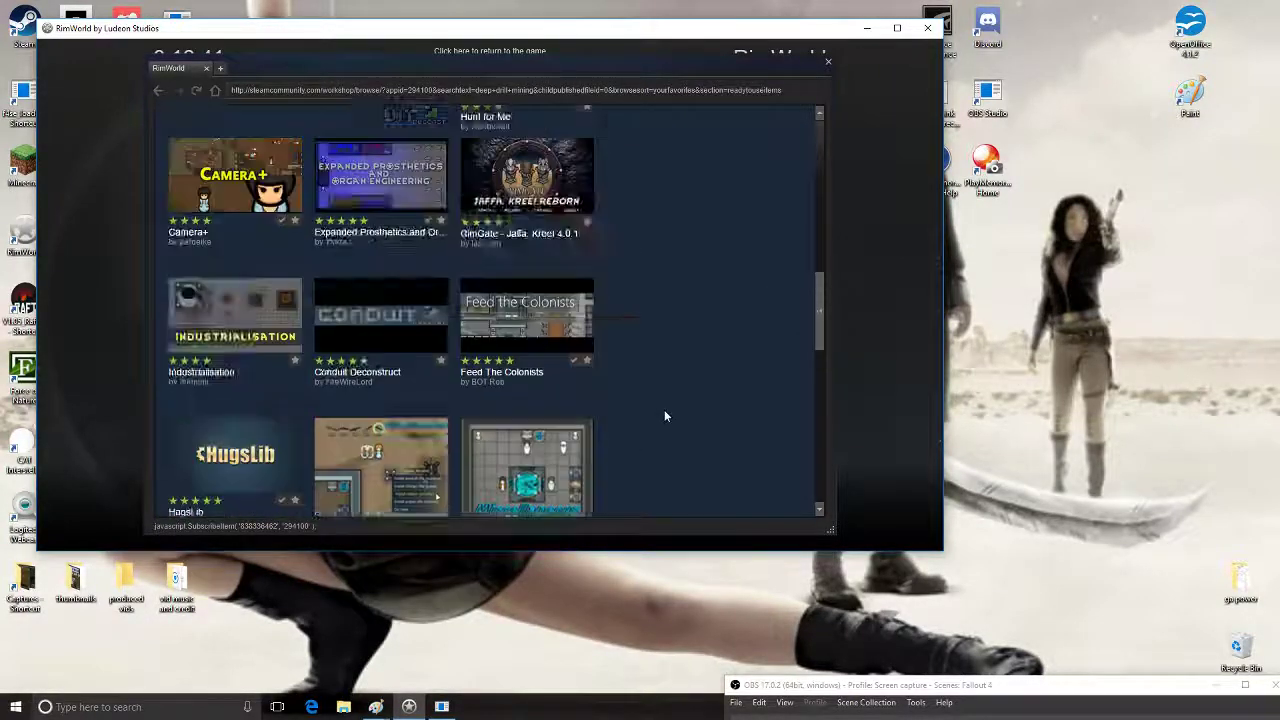
{"action": "scroll", "coordinate": [664, 414], "scroll_direction": "up", "scroll_amount": 3}
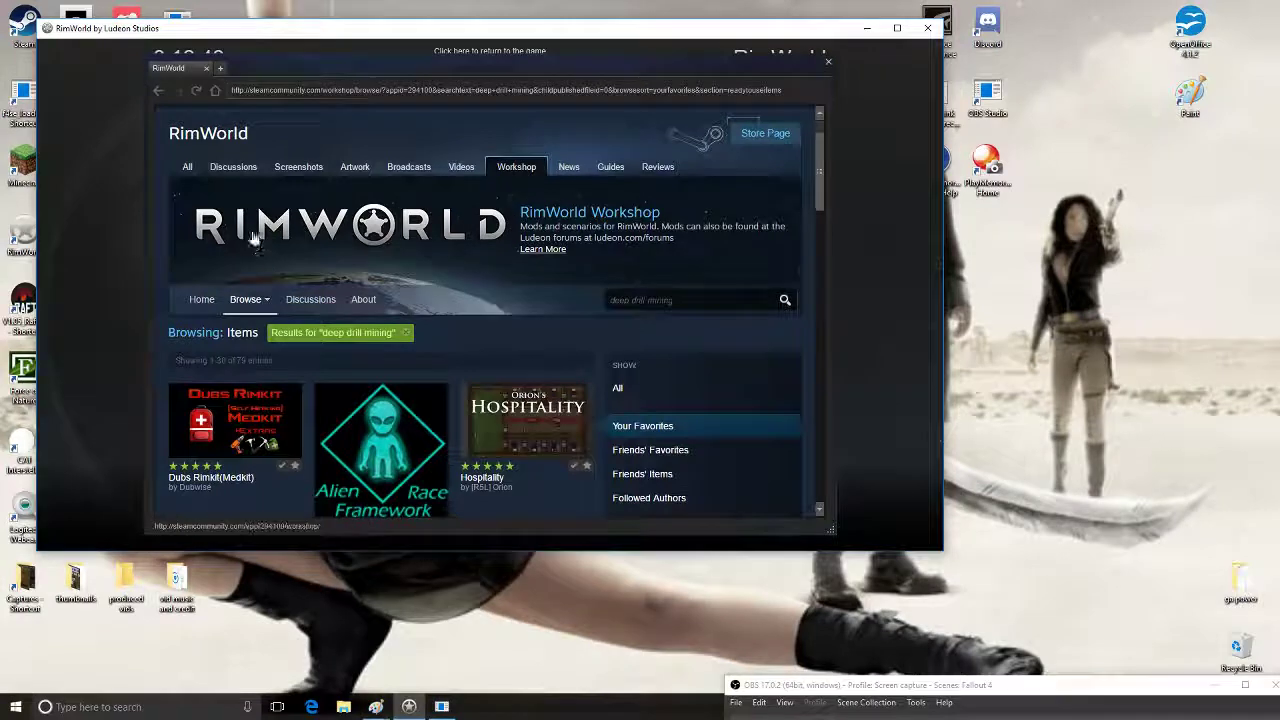
{"action": "left_click", "coordinate": [160, 91]}
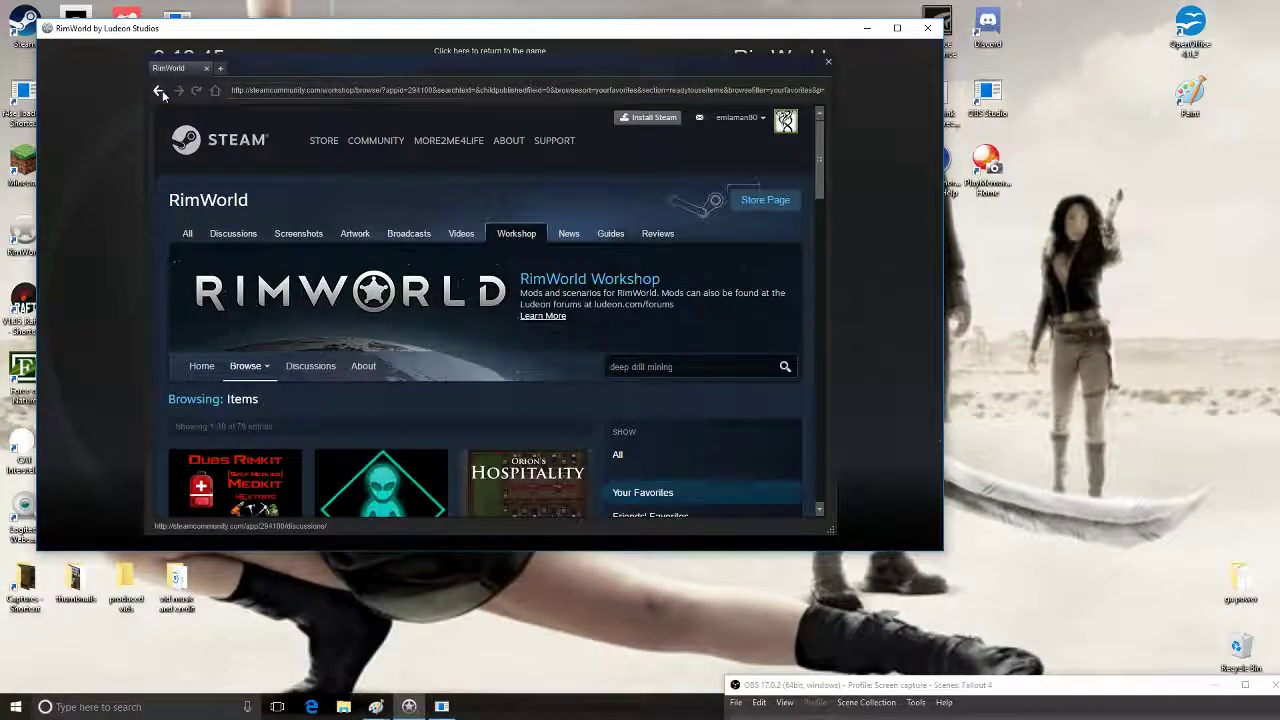
Show All Workshop items instead of favorites and search them for "deep drill mining"
{"action": "left_click", "coordinate": [622, 458]}
{"action": "left_click", "coordinate": [690, 366]}
{"action": "type", "text": "de"}
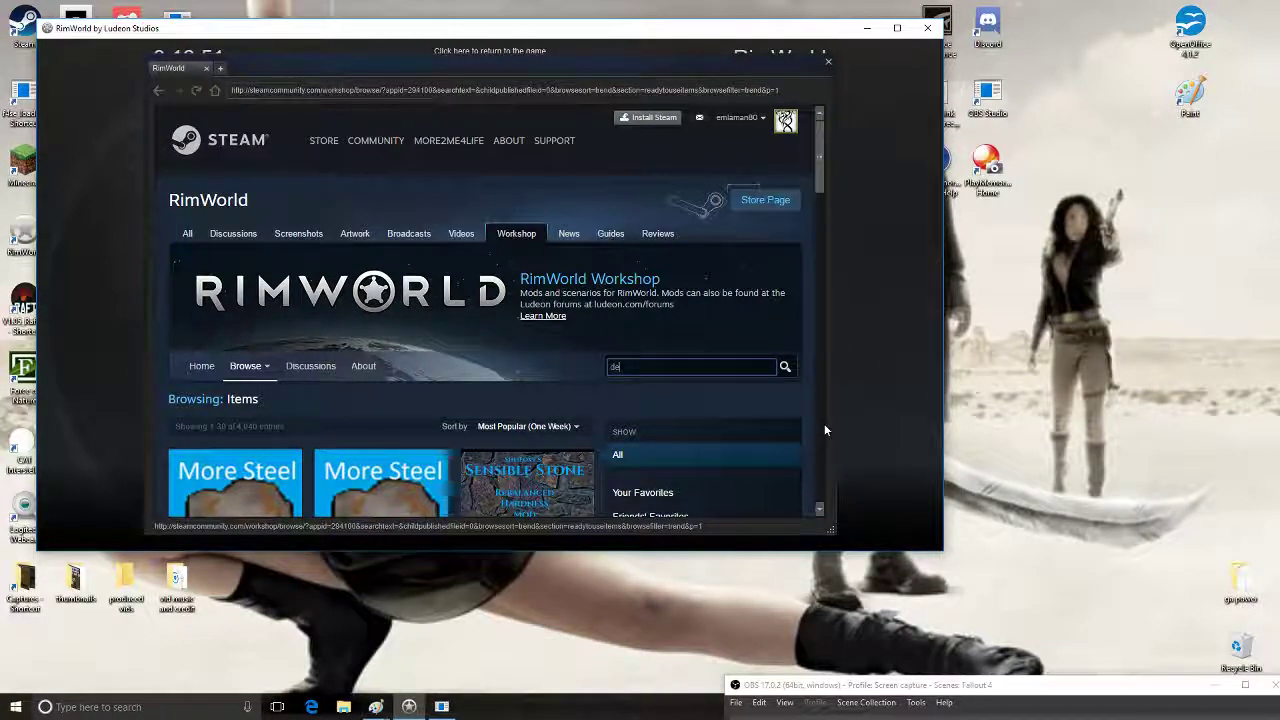
{"action": "type", "text": "ep drill mining"}
{"action": "key", "text": "Return"}
Open the Sustainable Drill mod from the search results and read its description
{"action": "scroll", "coordinate": [490, 424], "scroll_direction": "down", "scroll_amount": 1}
{"action": "scroll", "coordinate": [490, 423], "scroll_direction": "down", "scroll_amount": 1}
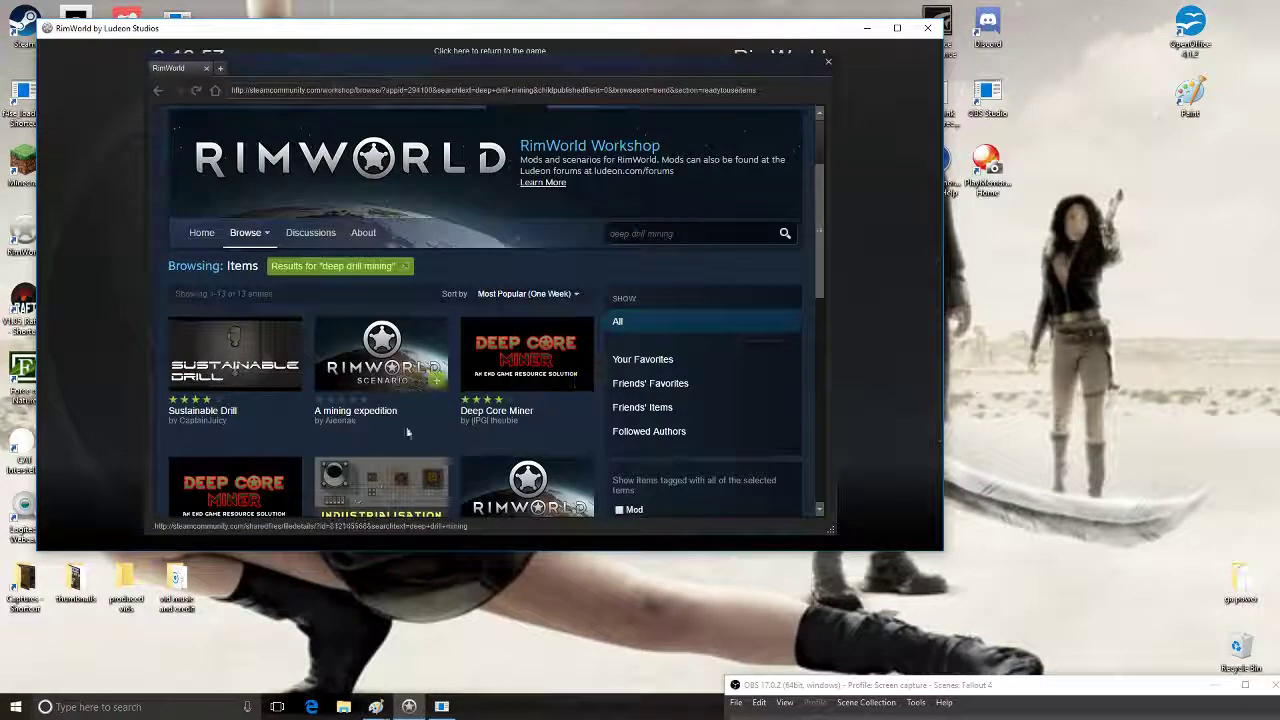
{"action": "mouse_move", "coordinate": [218, 374]}
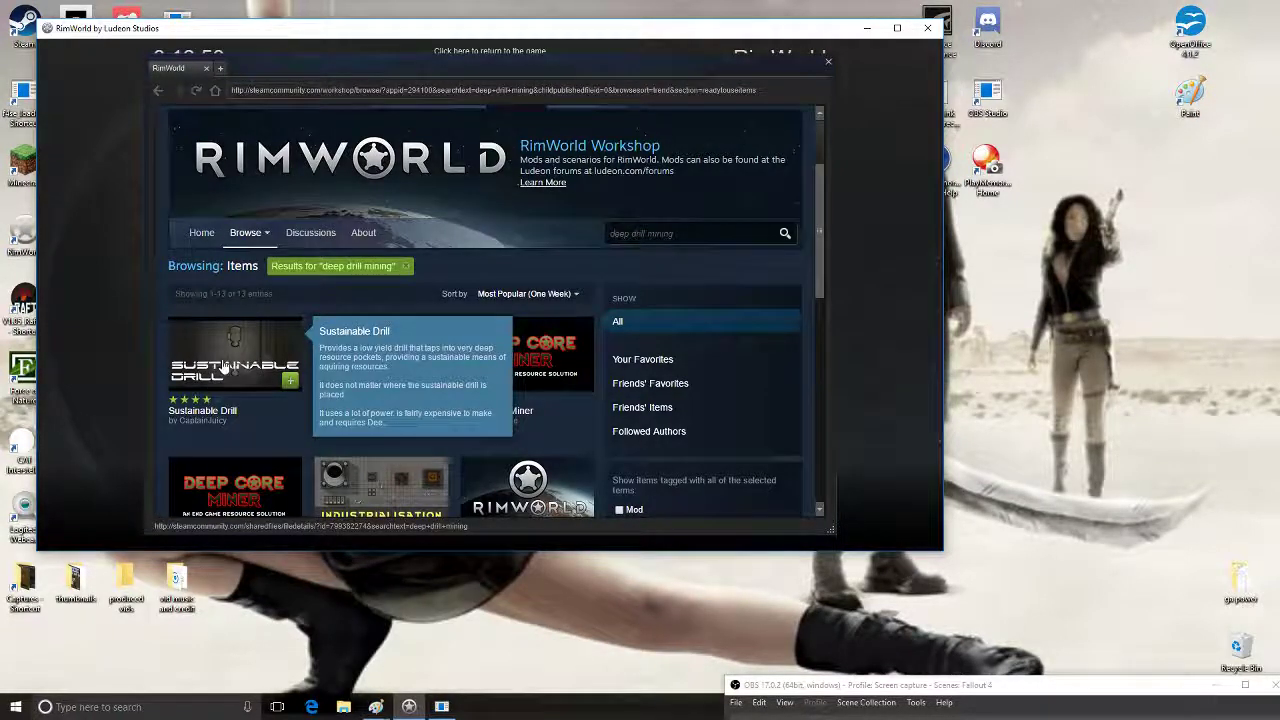
{"action": "left_click", "coordinate": [286, 423]}
{"action": "scroll", "coordinate": [289, 380], "scroll_direction": "down", "scroll_amount": 5}
{"action": "scroll", "coordinate": [290, 387], "scroll_direction": "up", "scroll_amount": 3}
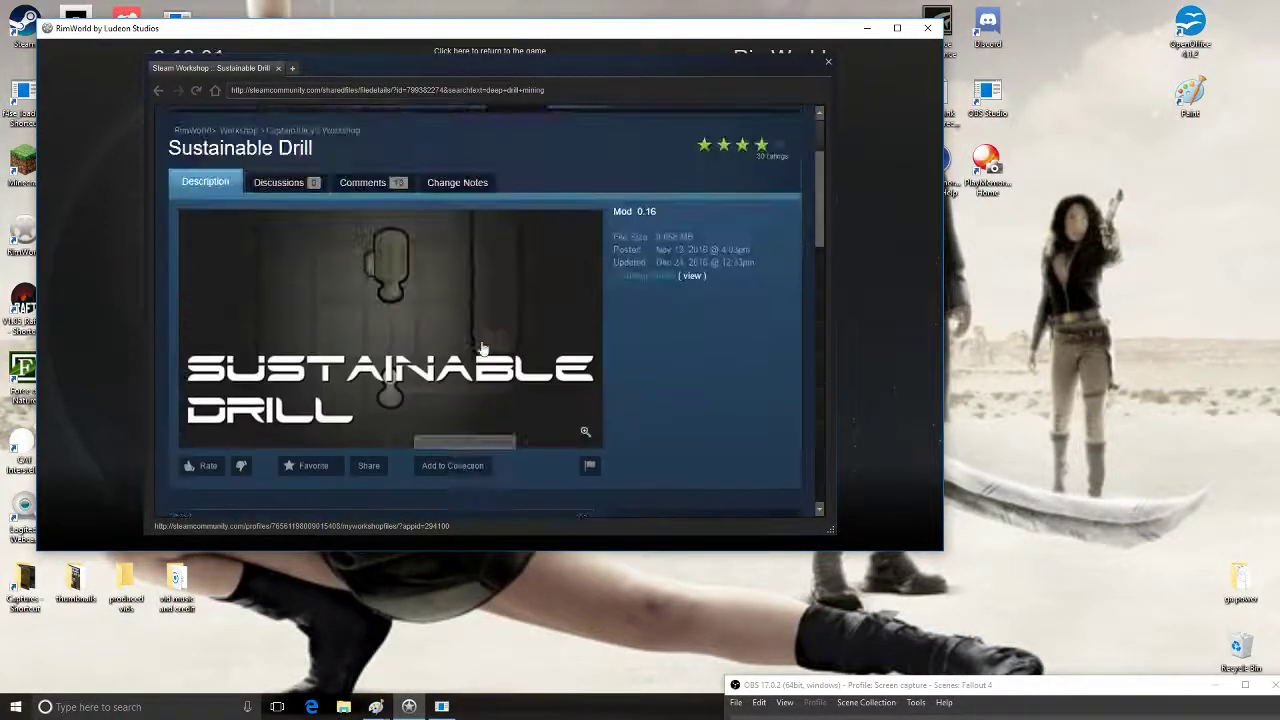
{"action": "scroll", "coordinate": [500, 390], "scroll_direction": "down", "scroll_amount": 5}
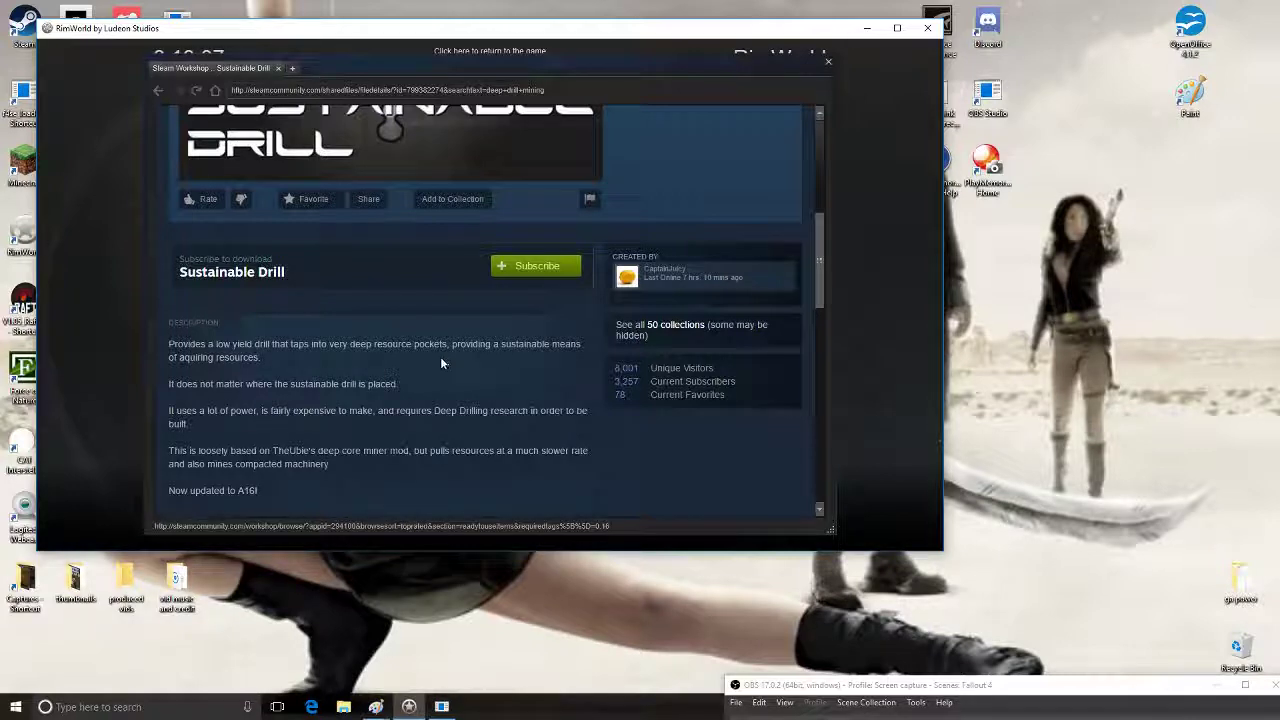
Check the Sustainable Drill mod's description and comments, and add the mod to the favorites
{"action": "scroll", "coordinate": [404, 362], "scroll_direction": "down", "scroll_amount": 2}
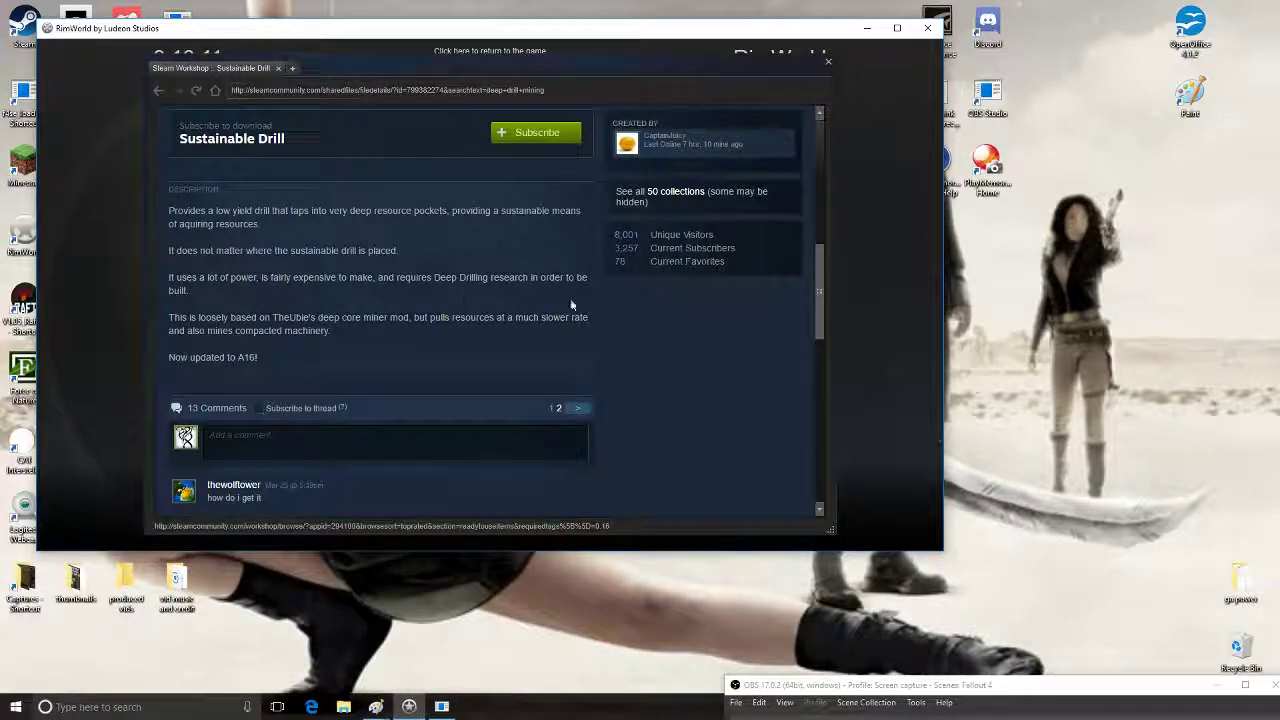
{"action": "scroll", "coordinate": [446, 335], "scroll_direction": "down", "scroll_amount": 1}
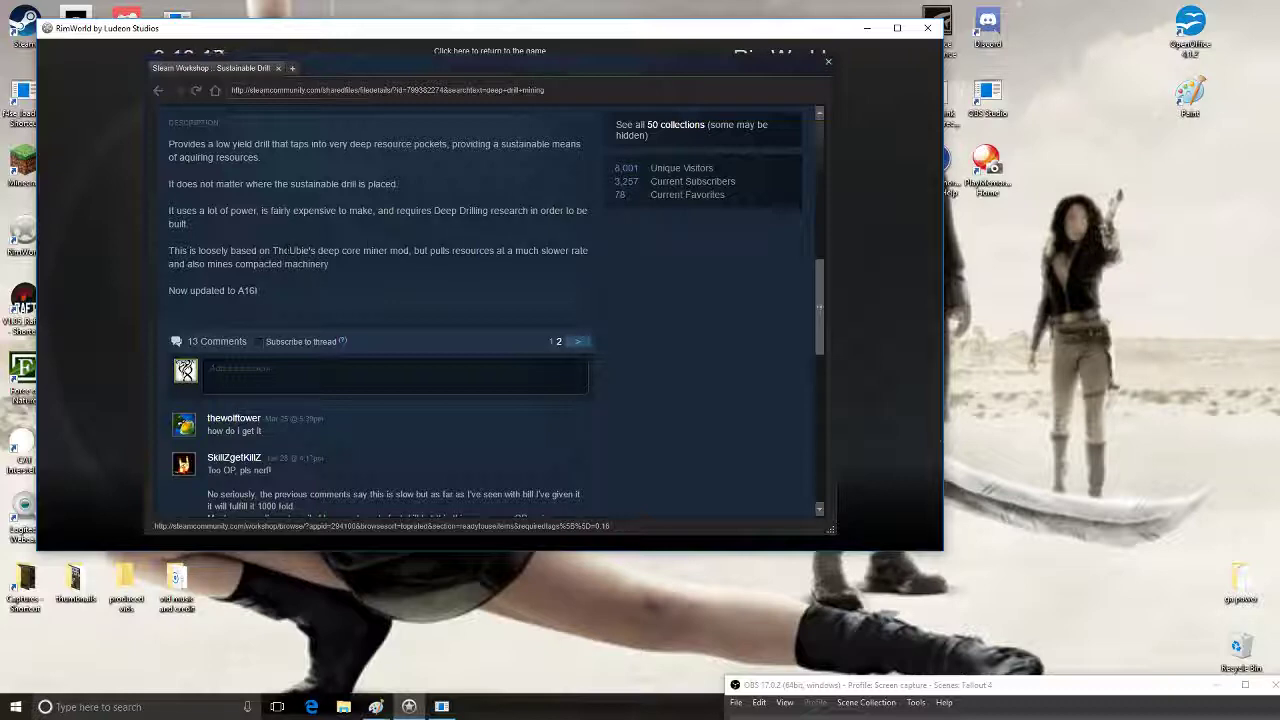
{"action": "scroll", "coordinate": [384, 280], "scroll_direction": "down", "scroll_amount": 2}
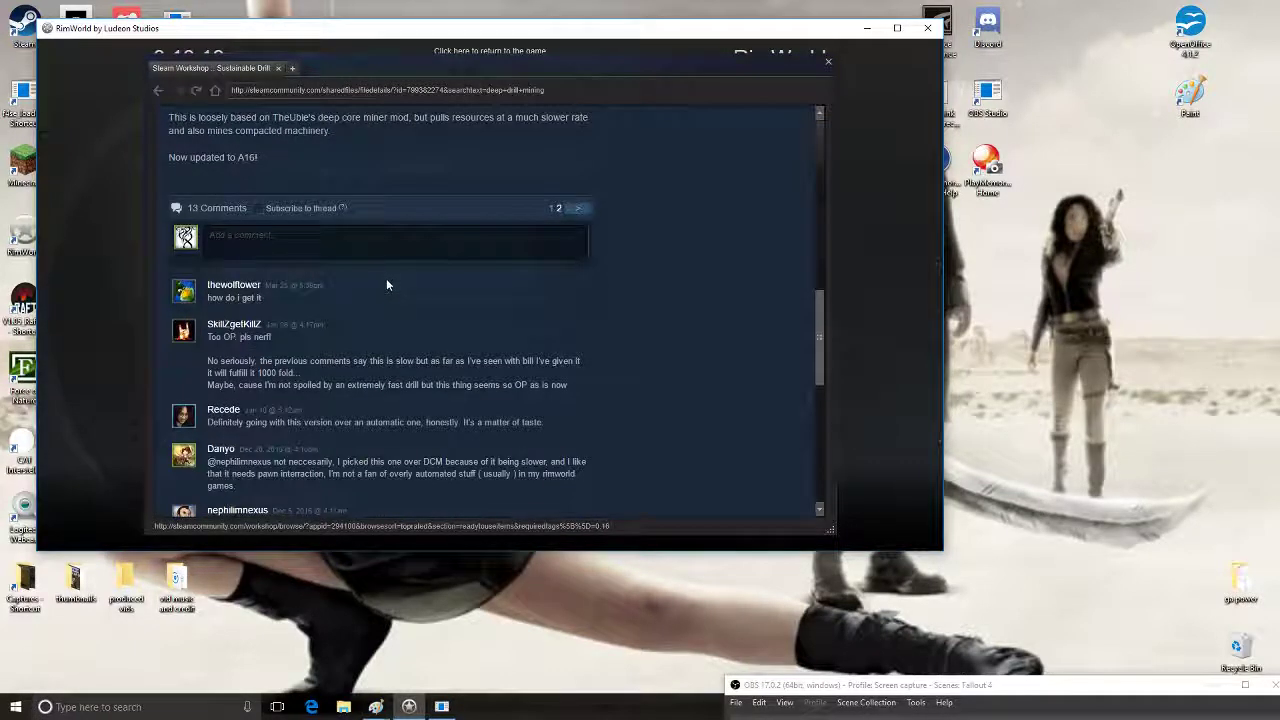
{"action": "scroll", "coordinate": [390, 280], "scroll_direction": "up", "scroll_amount": 6}
{"action": "scroll", "coordinate": [460, 290], "scroll_direction": "up", "scroll_amount": 1}
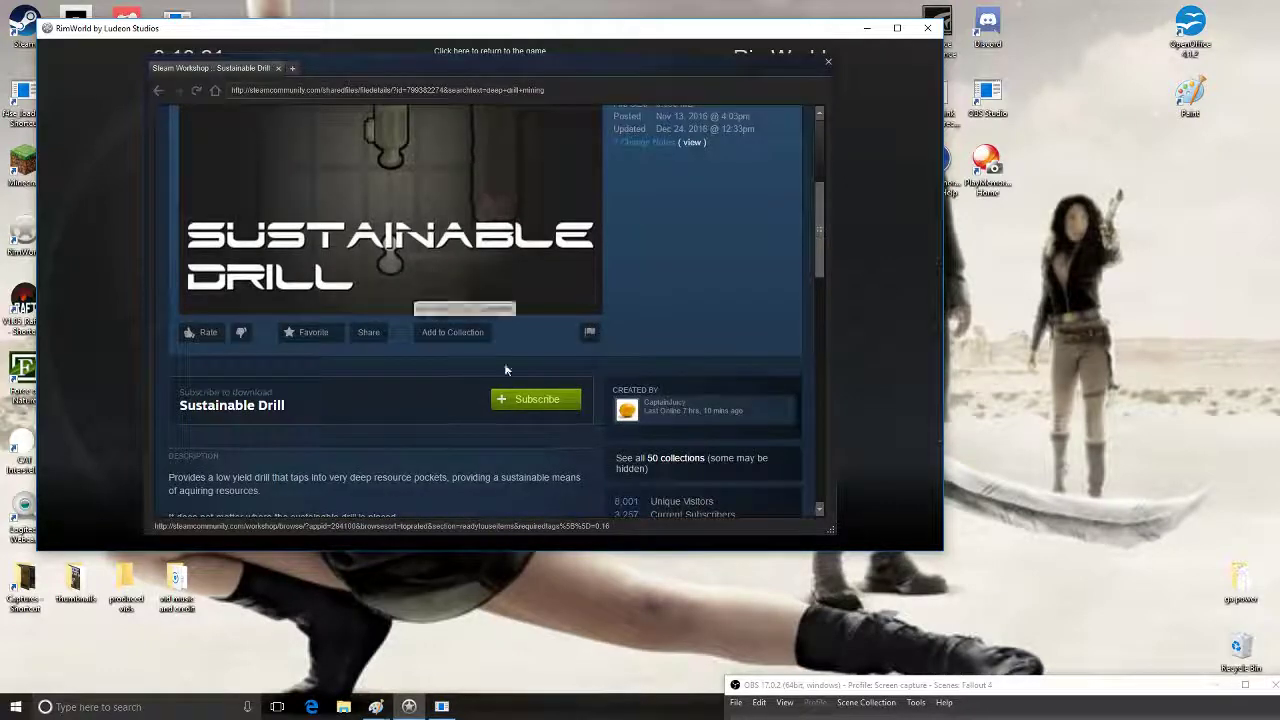
{"action": "left_click", "coordinate": [313, 332]}
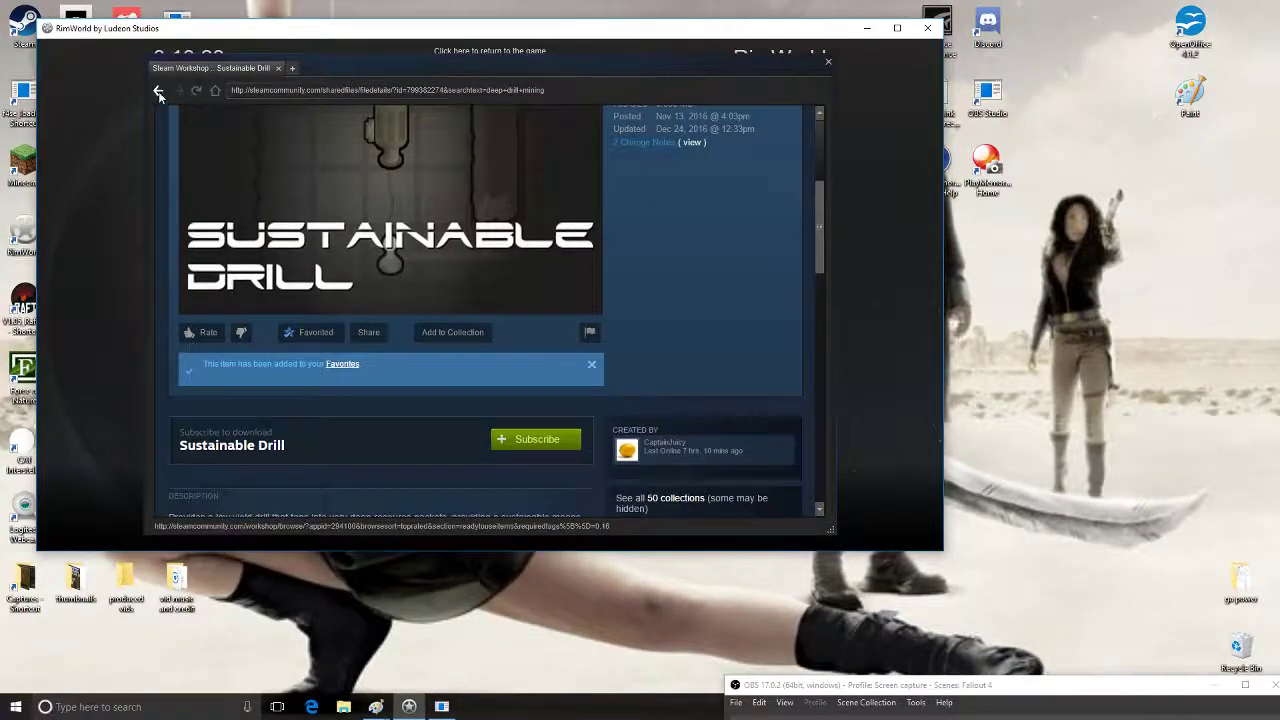
Return to the search results, open the Deep Core Miner A16 mod and read its description, FAQ and known issues
{"action": "left_click", "coordinate": [158, 90]}
{"action": "scroll", "coordinate": [410, 340], "scroll_direction": "down", "scroll_amount": 3}
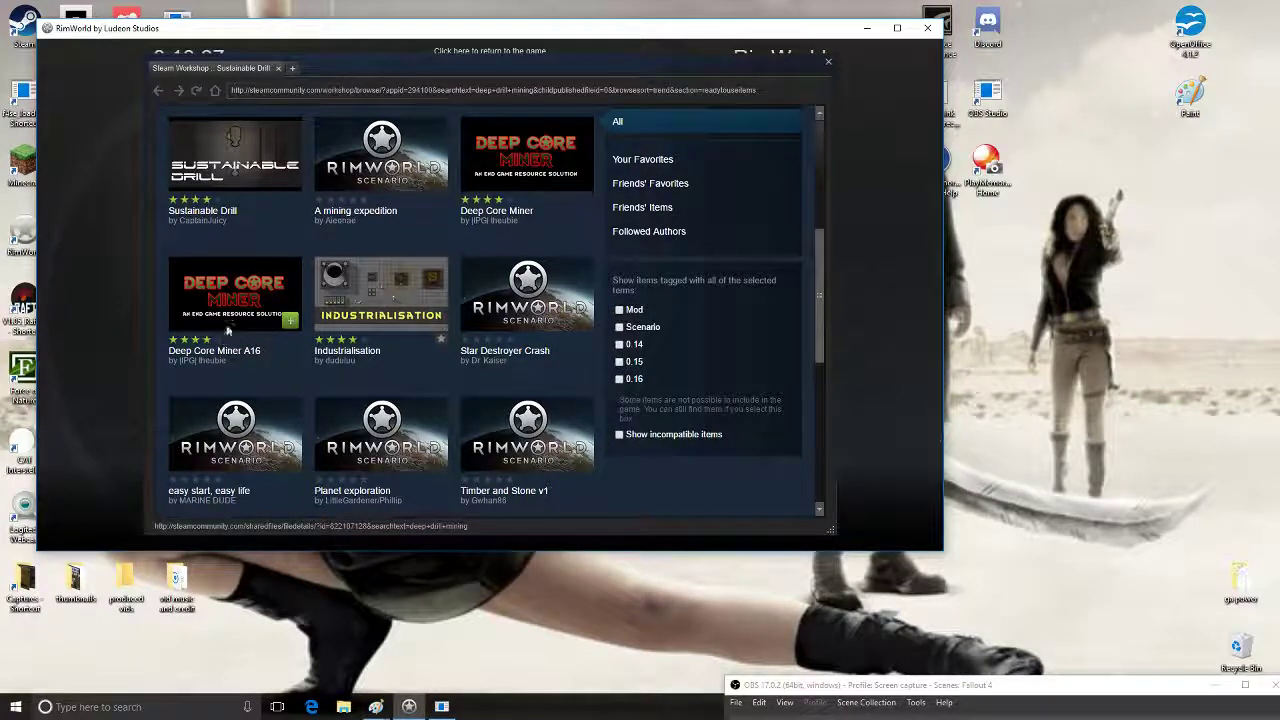
{"action": "left_click", "coordinate": [415, 377]}
{"action": "scroll", "coordinate": [450, 400], "scroll_direction": "down", "scroll_amount": 3}
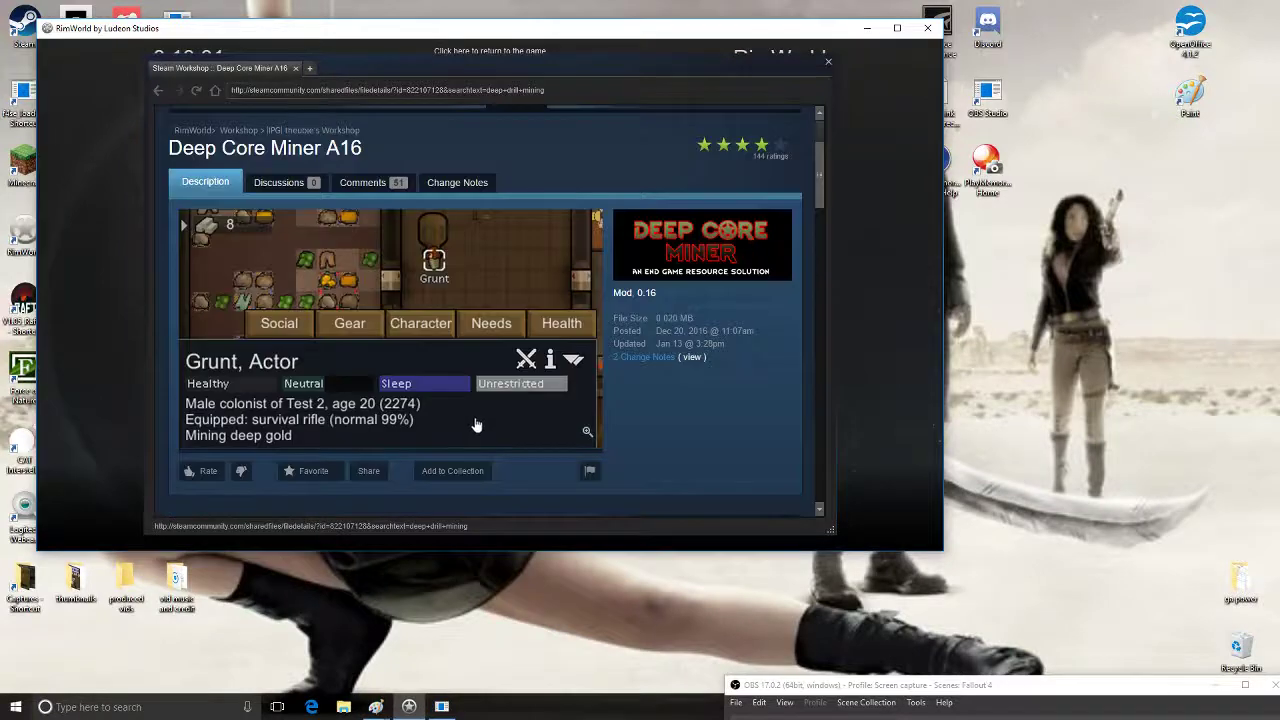
{"action": "scroll", "coordinate": [477, 425], "scroll_direction": "down", "scroll_amount": 3}
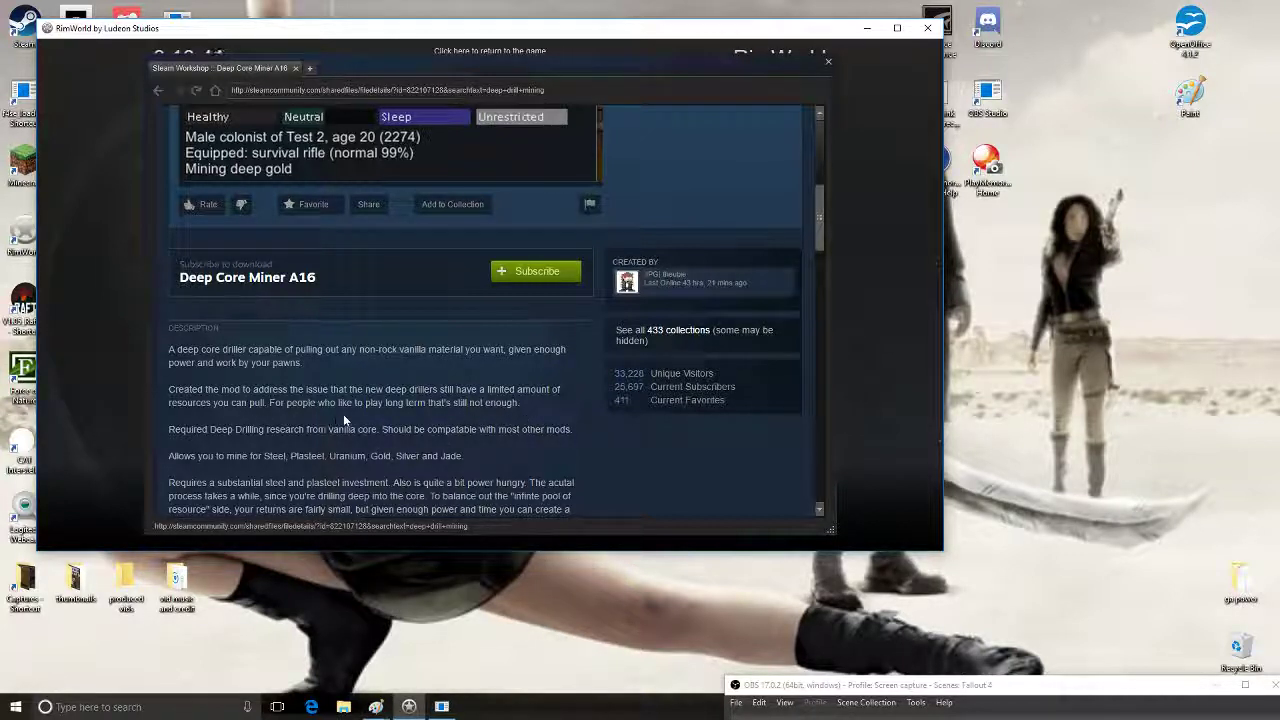
{"action": "scroll", "coordinate": [477, 418], "scroll_direction": "down", "scroll_amount": 4}
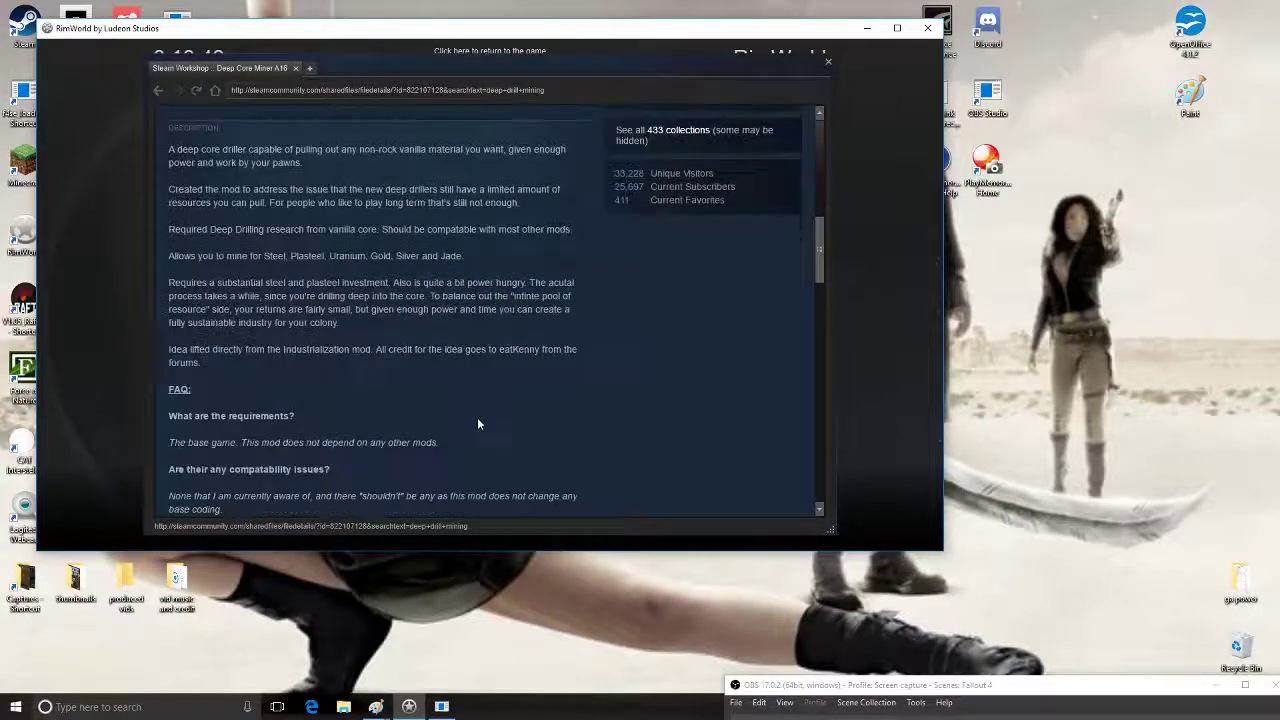
{"action": "scroll", "coordinate": [477, 412], "scroll_direction": "down", "scroll_amount": 3}
{"action": "scroll", "coordinate": [478, 420], "scroll_direction": "down", "scroll_amount": 1}
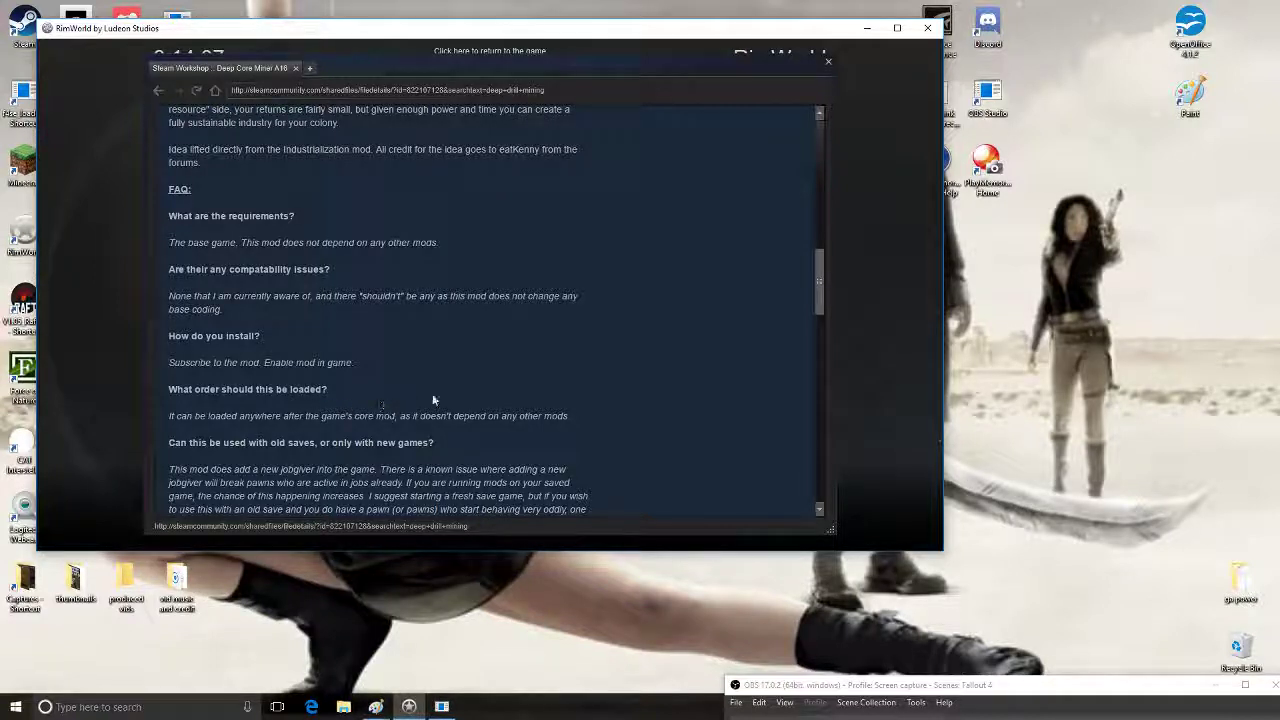
{"action": "scroll", "coordinate": [476, 382], "scroll_direction": "down", "scroll_amount": 3}
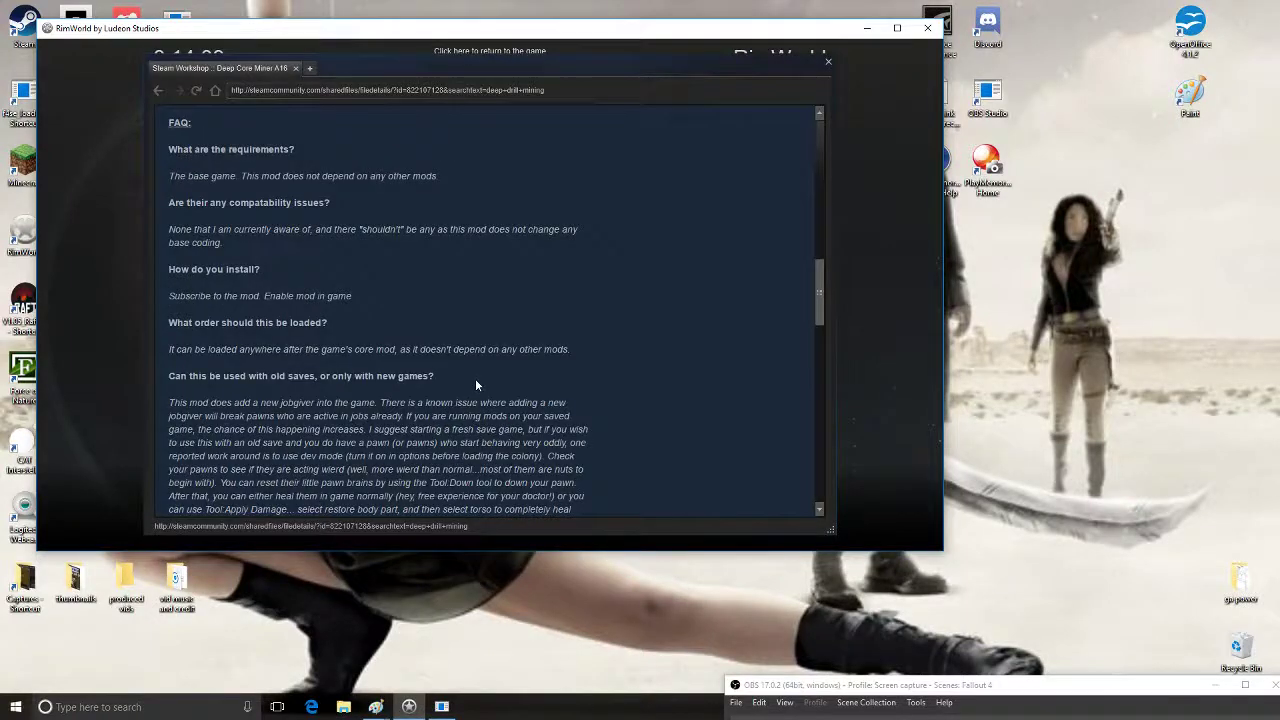
{"action": "scroll", "coordinate": [476, 382], "scroll_direction": "down", "scroll_amount": 3}
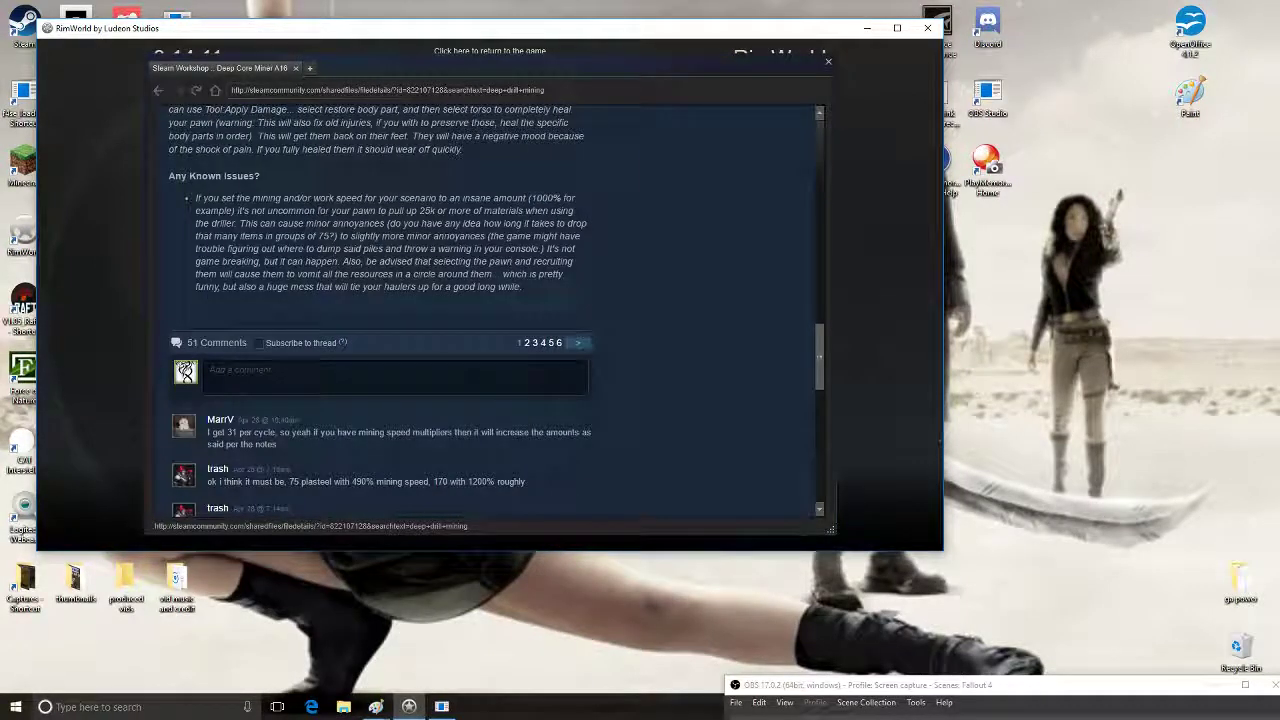
Add the Deep Core Miner A16 mod to the favorites
{"action": "scroll", "coordinate": [422, 393], "scroll_direction": "up", "scroll_amount": 15}
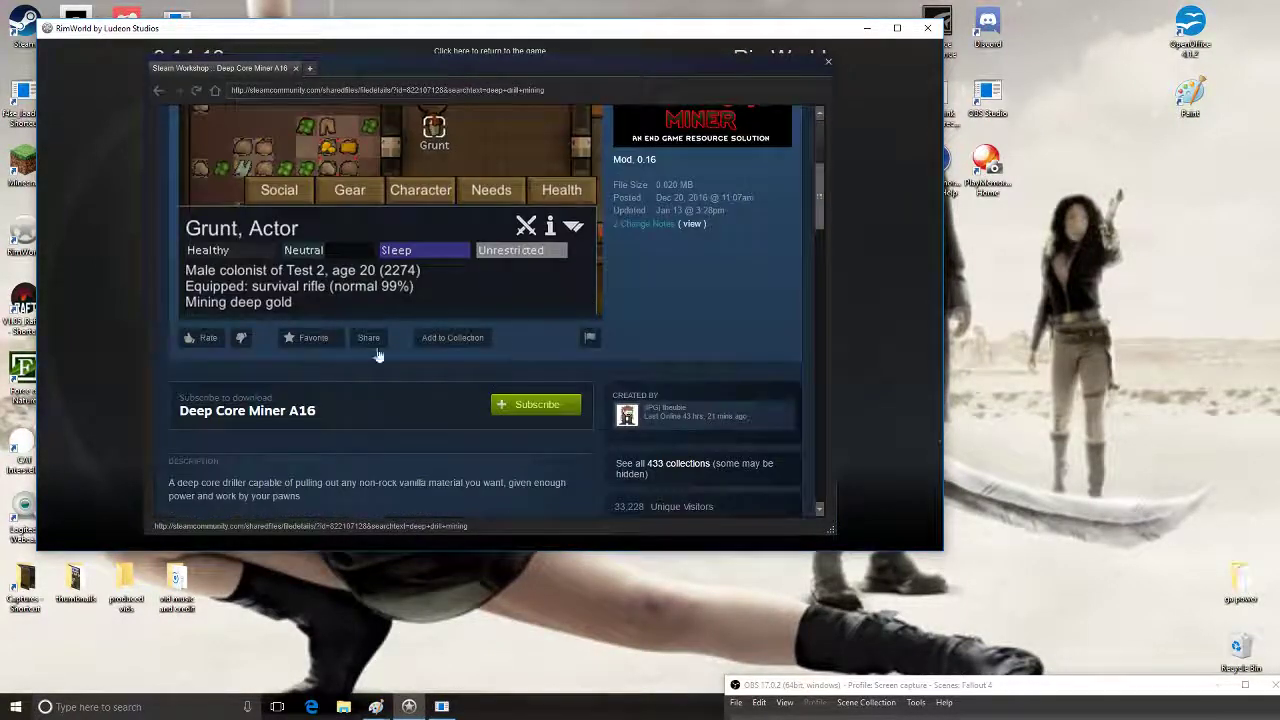
{"action": "scroll", "coordinate": [390, 400], "scroll_direction": "up", "scroll_amount": 1}
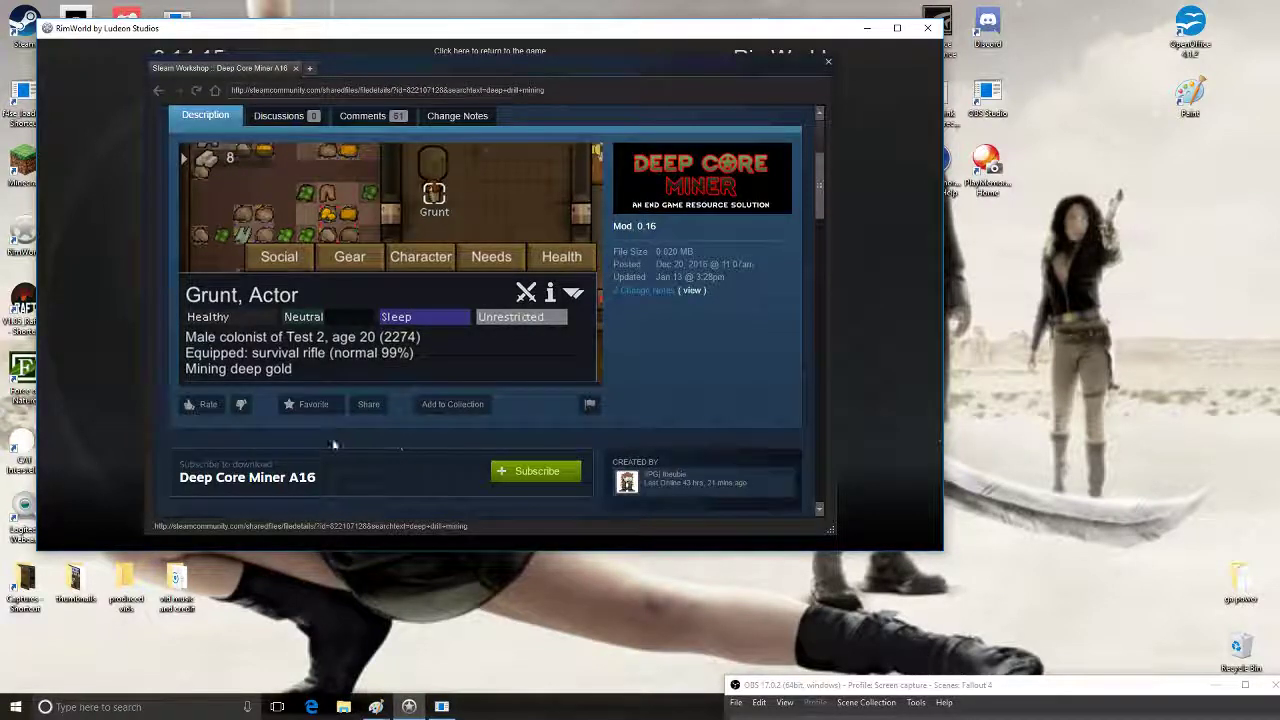
{"action": "left_click", "coordinate": [305, 404]}
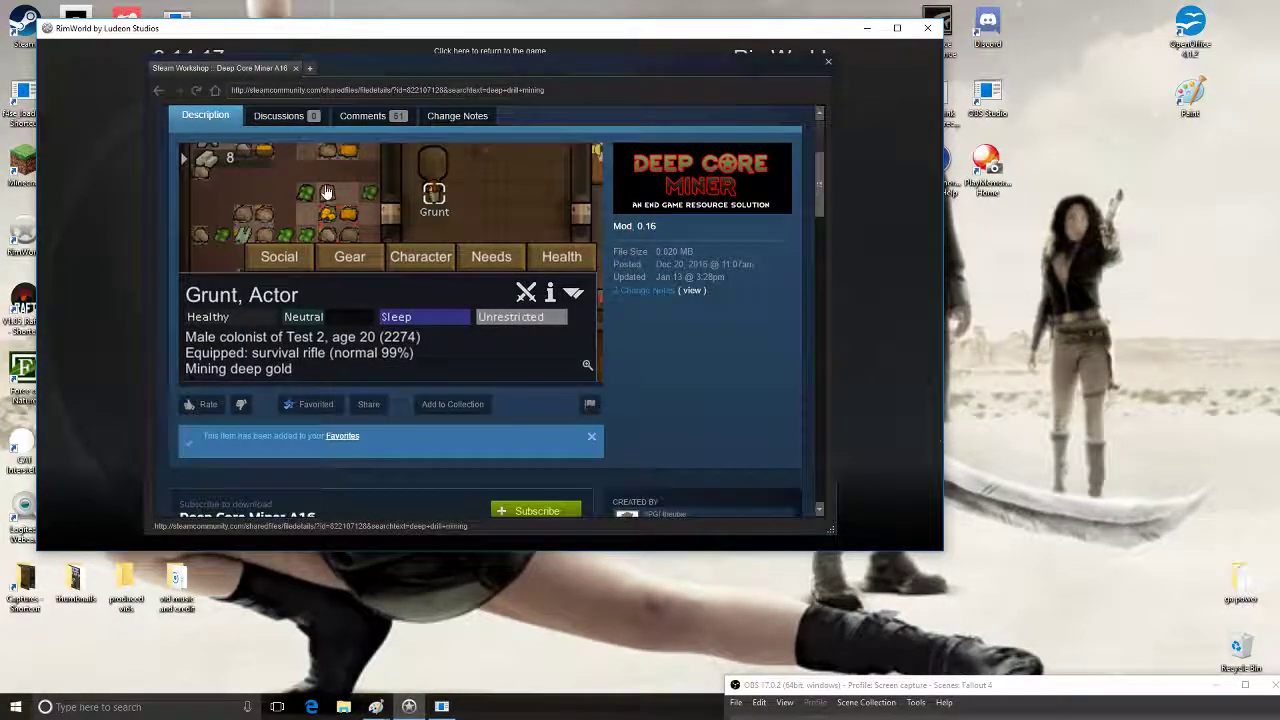
Go back to the "deep drill mining" results and filter the list to Your Favorites
{"action": "left_click", "coordinate": [158, 90]}
{"action": "scroll", "coordinate": [473, 386], "scroll_direction": "up", "scroll_amount": 3}
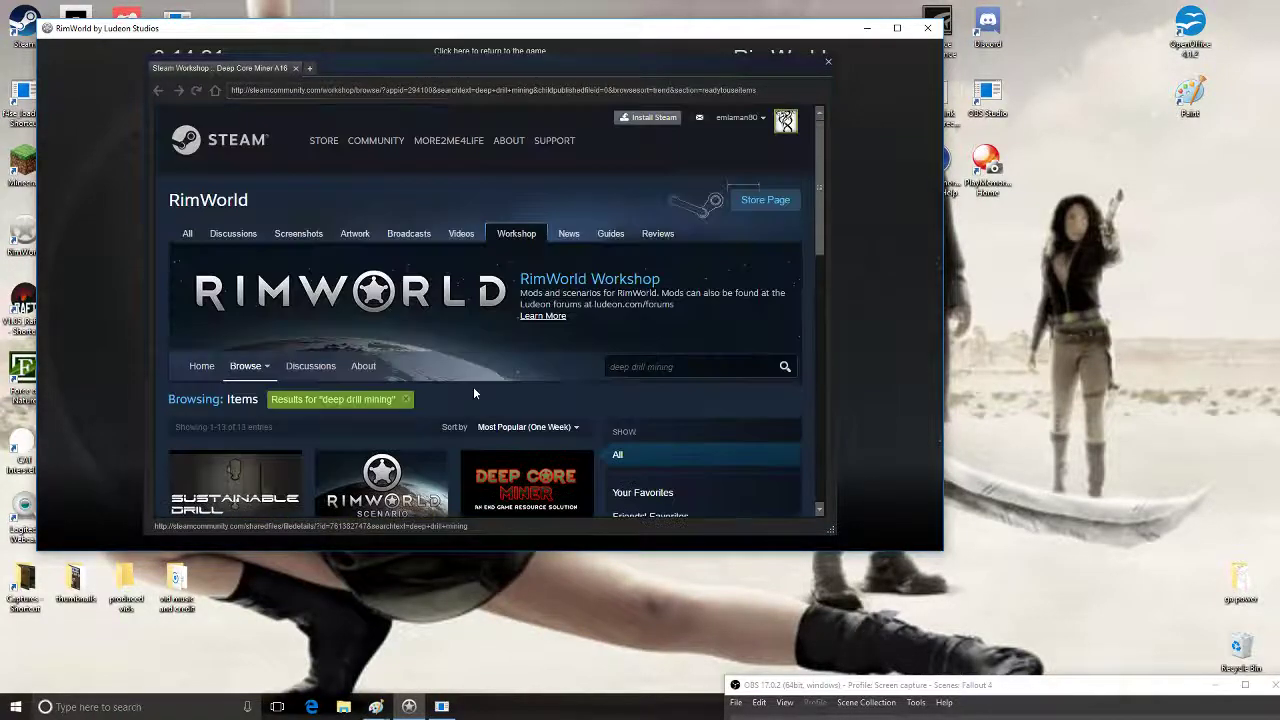
{"action": "scroll", "coordinate": [507, 375], "scroll_direction": "down", "scroll_amount": 3}
{"action": "left_click", "coordinate": [645, 219]}
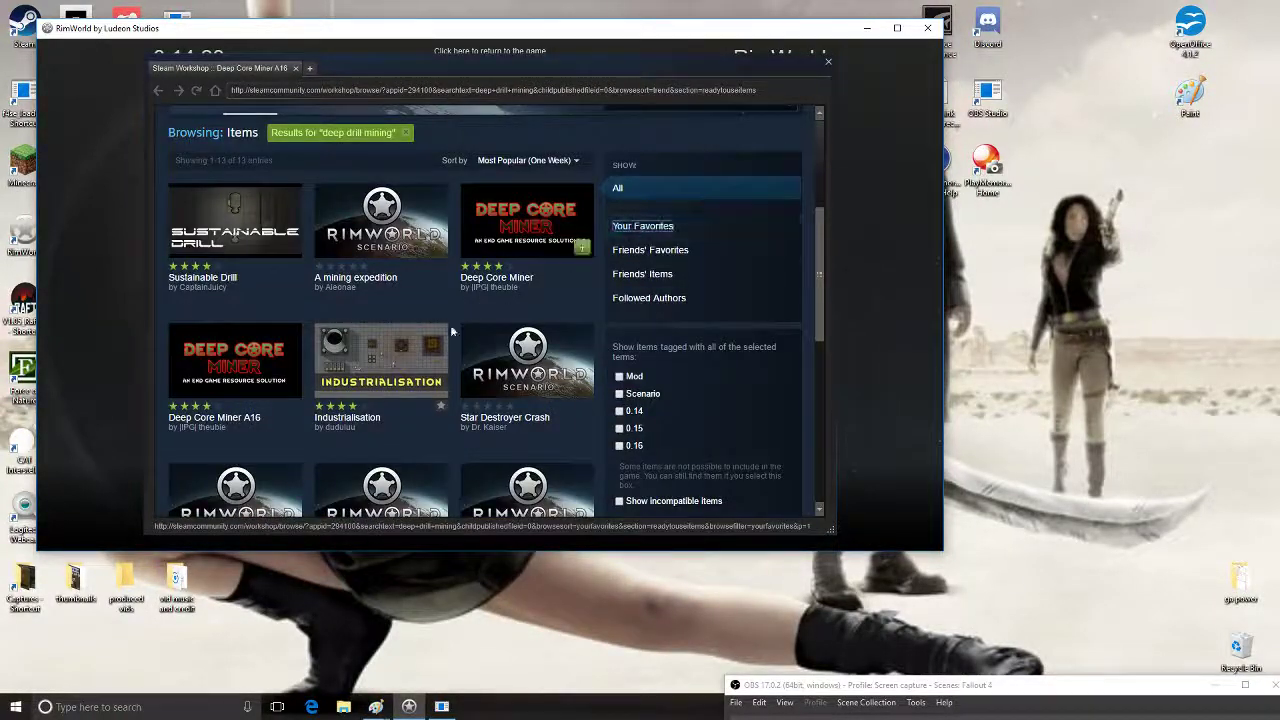
Look through the mods on the first page of the favorites list
{"action": "scroll", "coordinate": [440, 345], "scroll_direction": "down", "scroll_amount": 5}
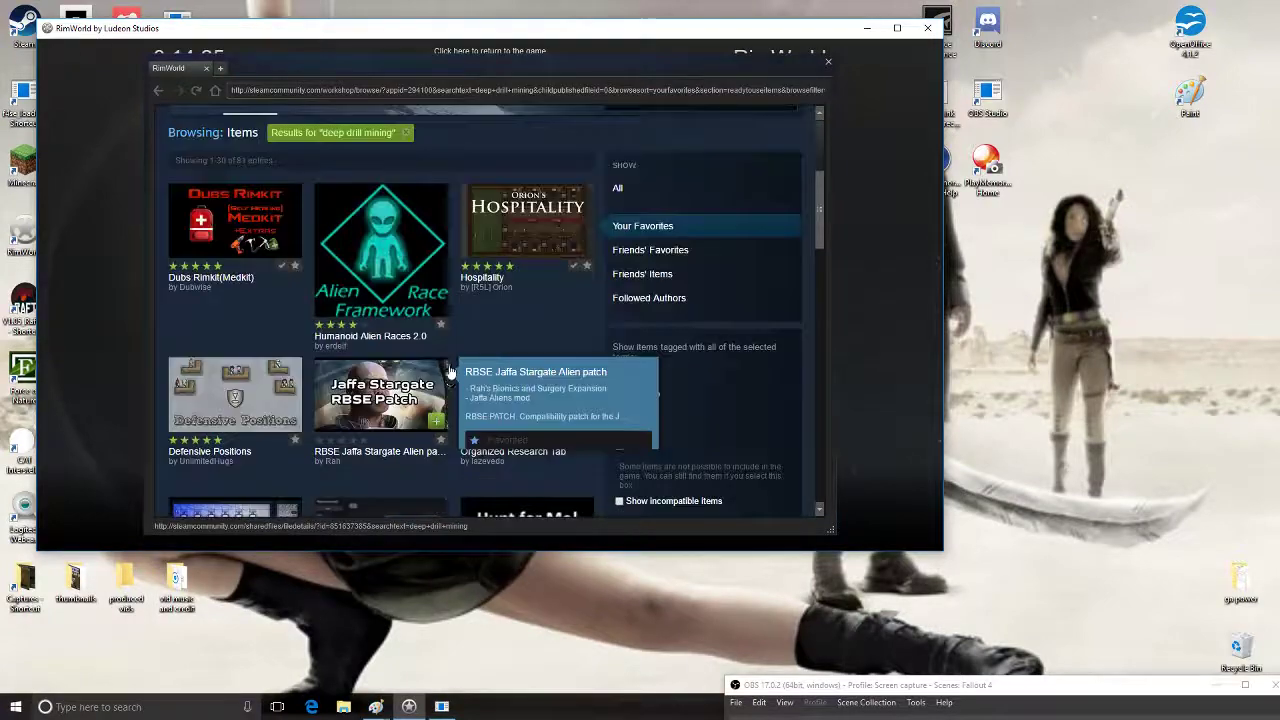
{"action": "scroll", "coordinate": [460, 341], "scroll_direction": "down", "scroll_amount": 5}
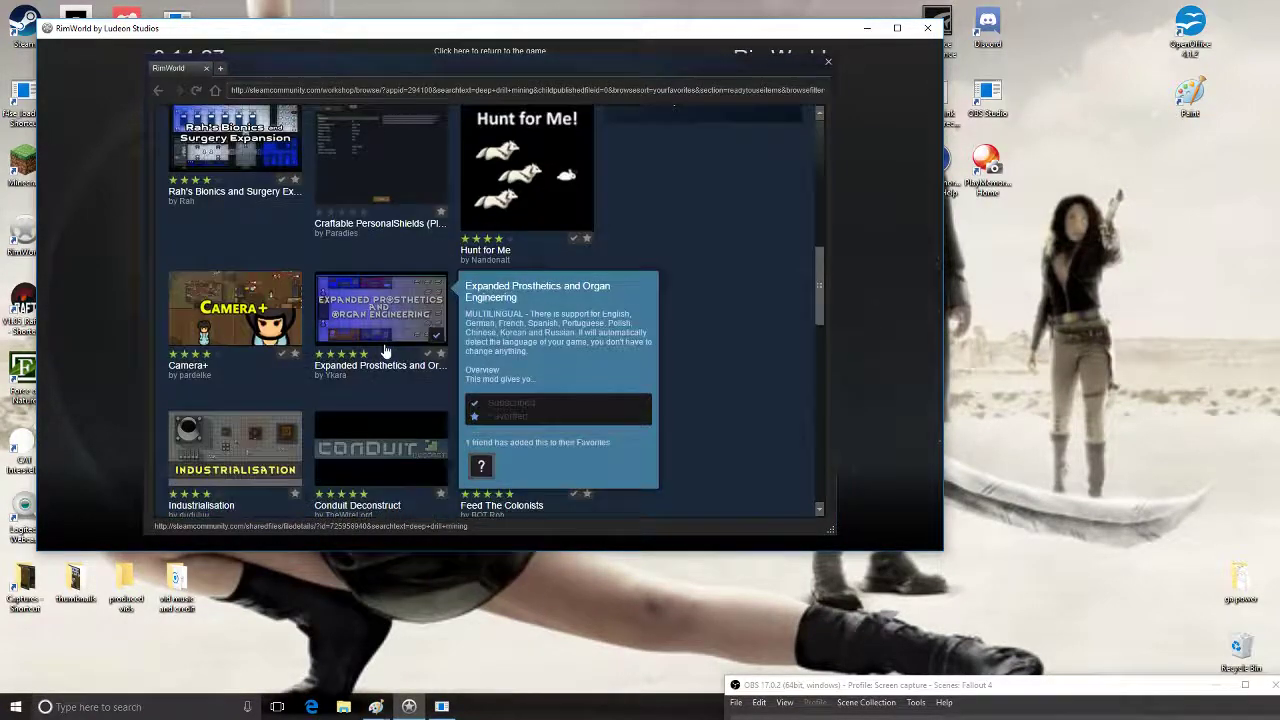
{"action": "scroll", "coordinate": [452, 415], "scroll_direction": "down", "scroll_amount": 2}
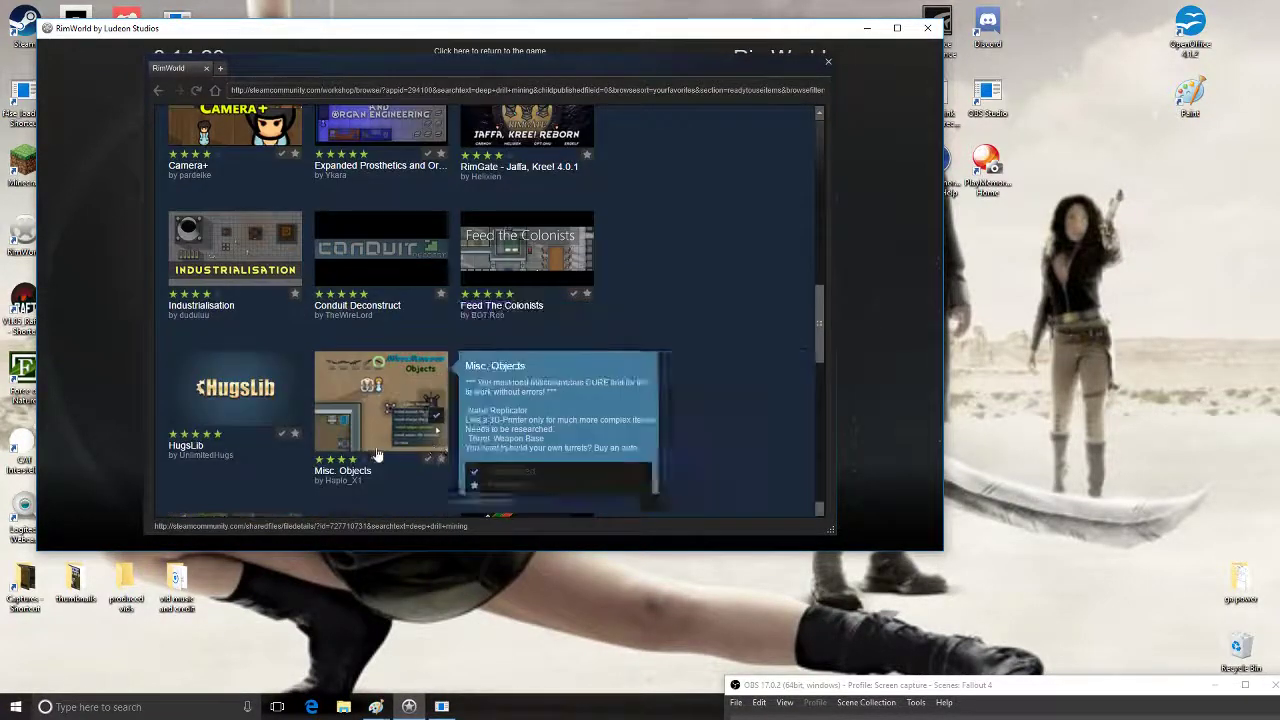
{"action": "scroll", "coordinate": [455, 400], "scroll_direction": "down", "scroll_amount": 5}
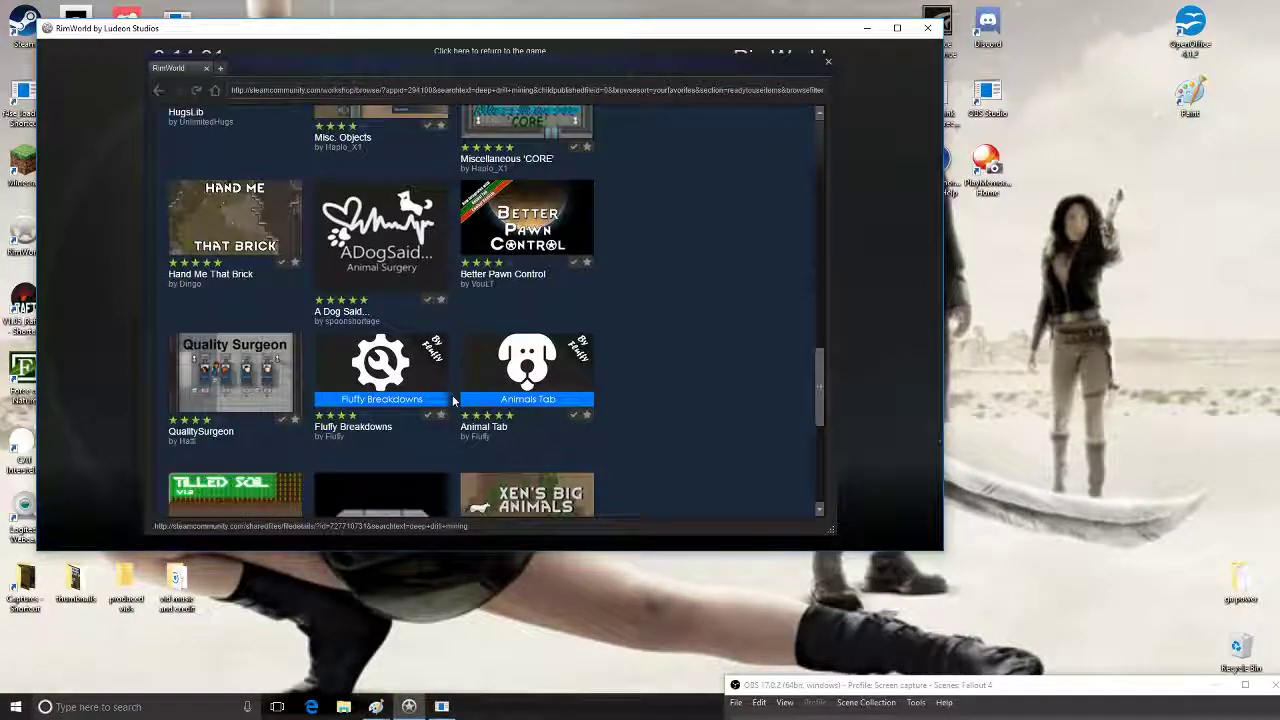
{"action": "scroll", "coordinate": [453, 440], "scroll_direction": "down", "scroll_amount": 2}
{"action": "scroll", "coordinate": [452, 395], "scroll_direction": "down", "scroll_amount": 1}
{"action": "scroll", "coordinate": [670, 348], "scroll_direction": "down", "scroll_amount": 3}
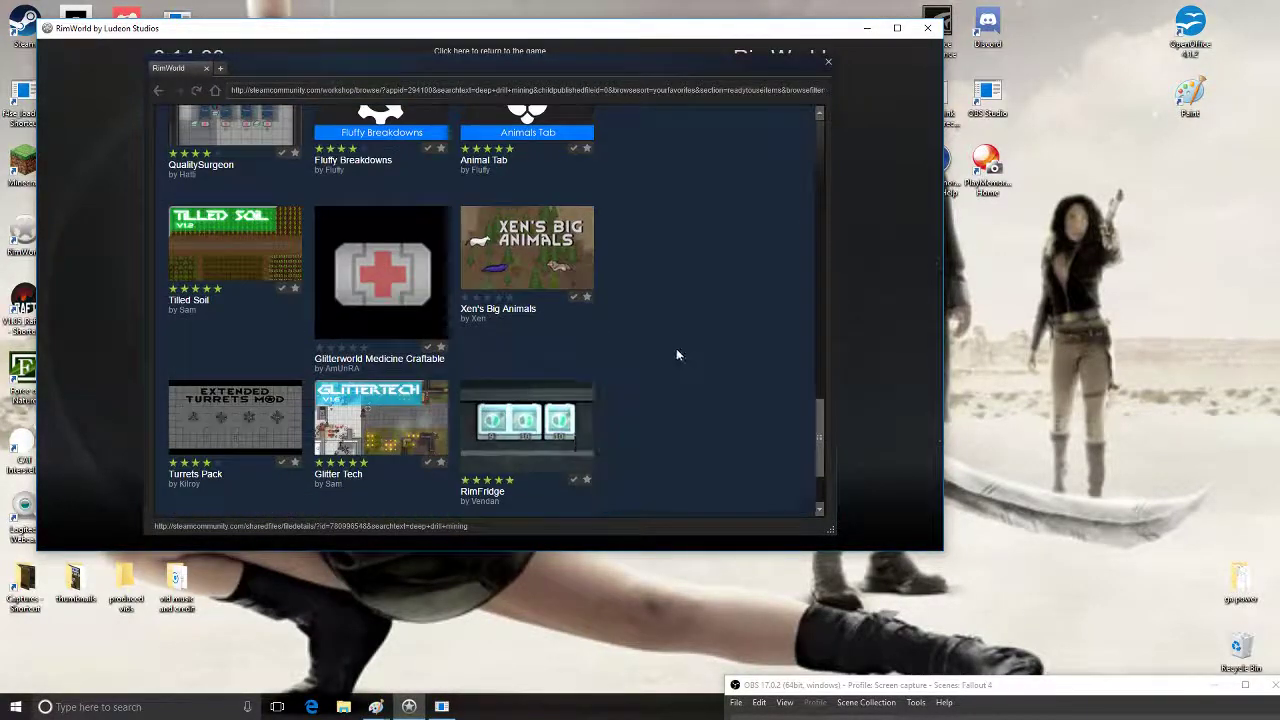
Open the second page of the favorites and look through all of its mods
{"action": "left_click", "coordinate": [555, 413]}
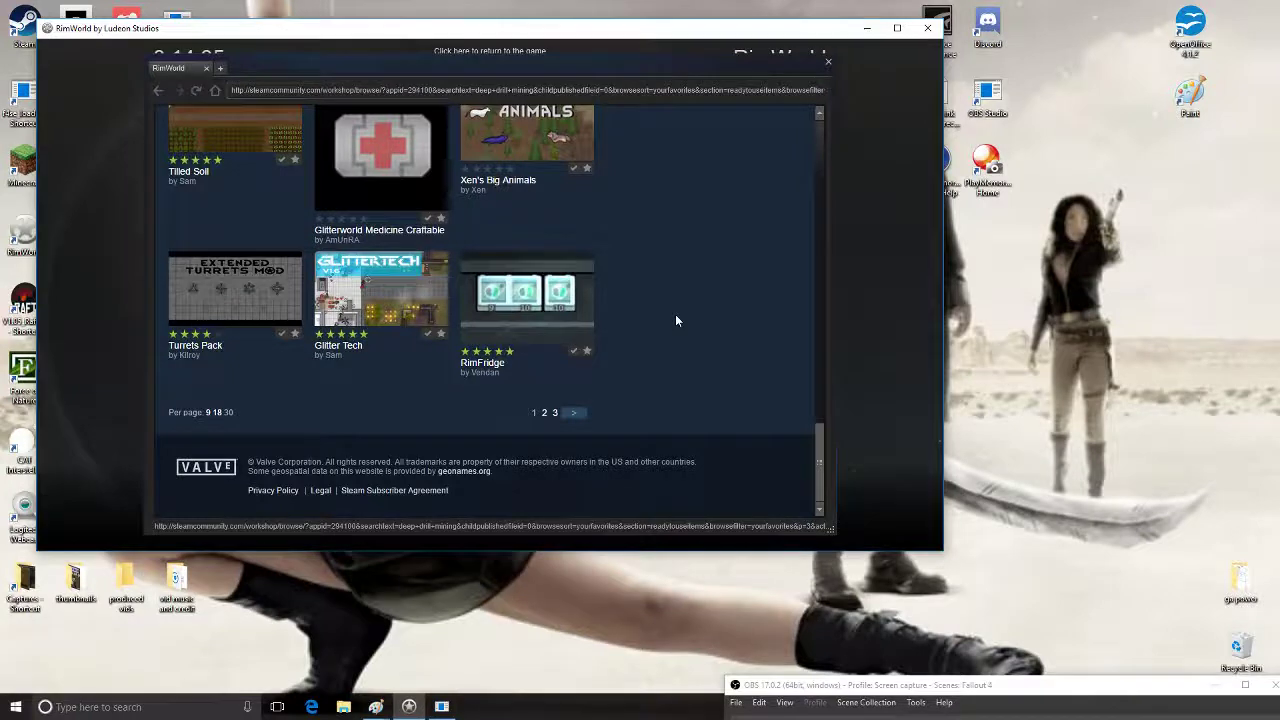
{"action": "scroll", "coordinate": [565, 363], "scroll_direction": "down", "scroll_amount": 7}
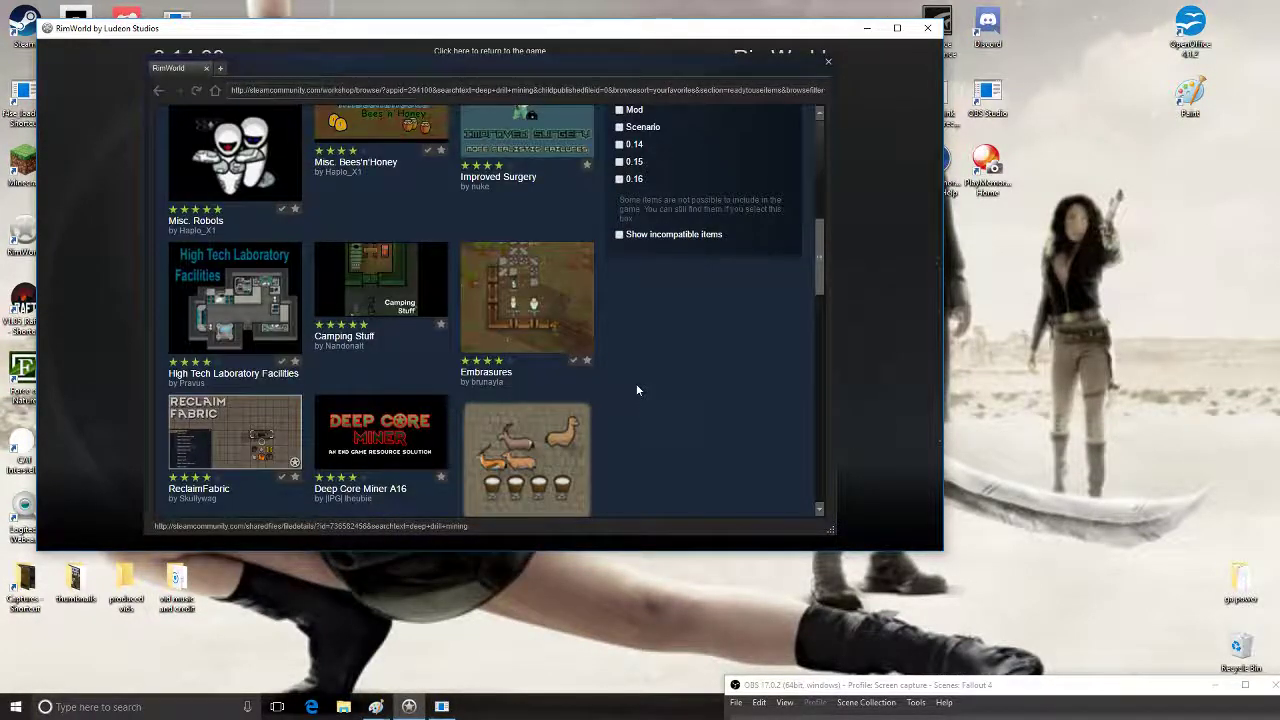
{"action": "scroll", "coordinate": [636, 385], "scroll_direction": "down", "scroll_amount": 3}
{"action": "scroll", "coordinate": [636, 390], "scroll_direction": "down", "scroll_amount": 7}
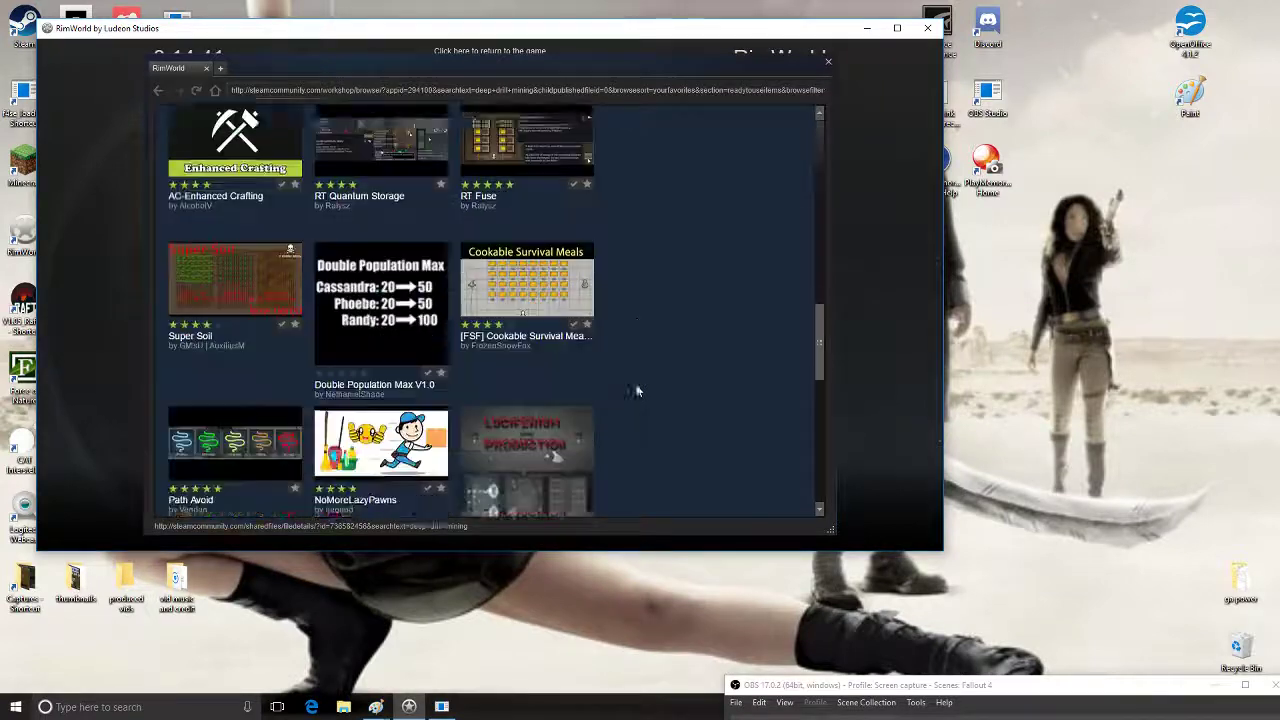
{"action": "scroll", "coordinate": [636, 390], "scroll_direction": "down", "scroll_amount": 4}
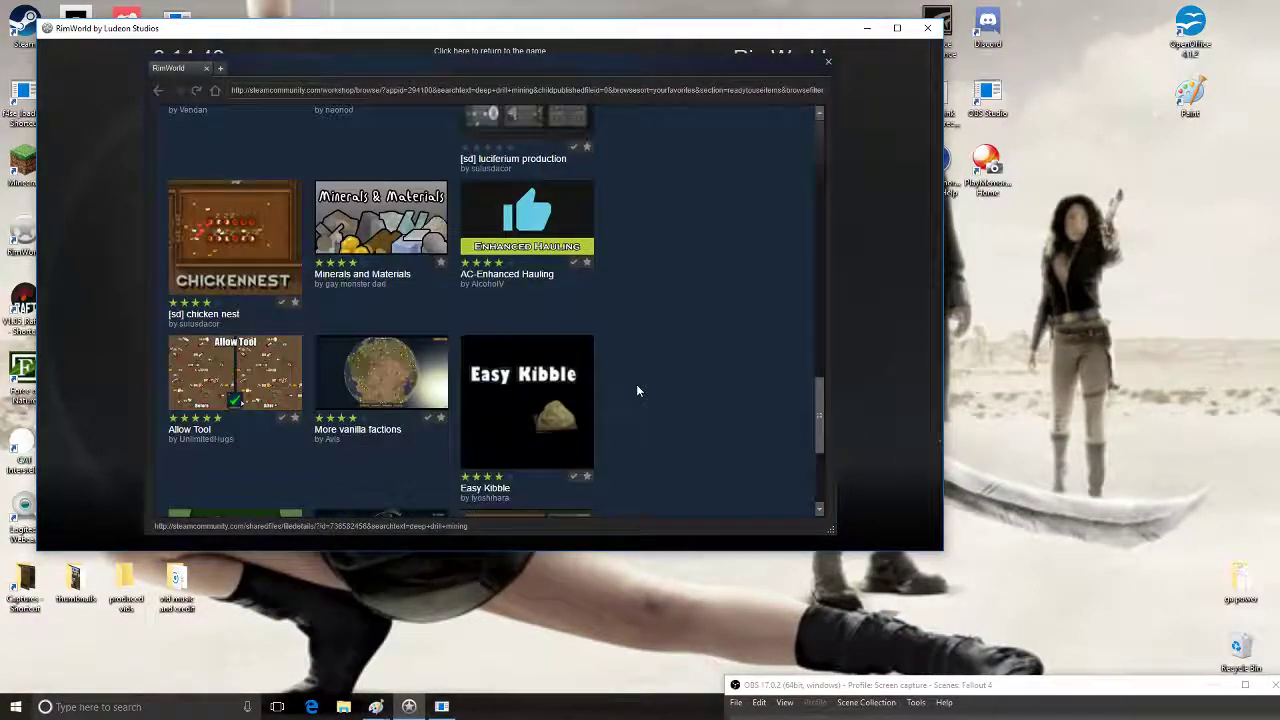
{"action": "scroll", "coordinate": [630, 398], "scroll_direction": "down", "scroll_amount": 4}
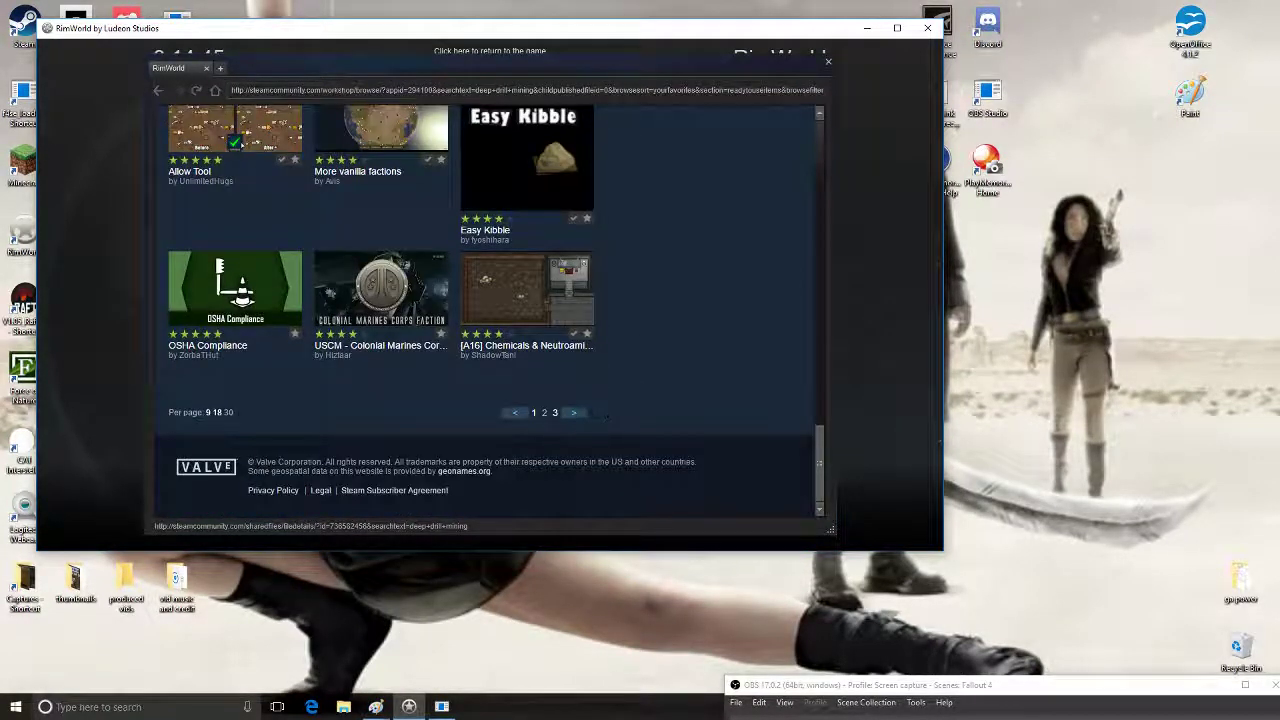
Open the third page of the favorites and look through its mods for the Sustainable Drill
{"action": "left_click", "coordinate": [557, 413]}
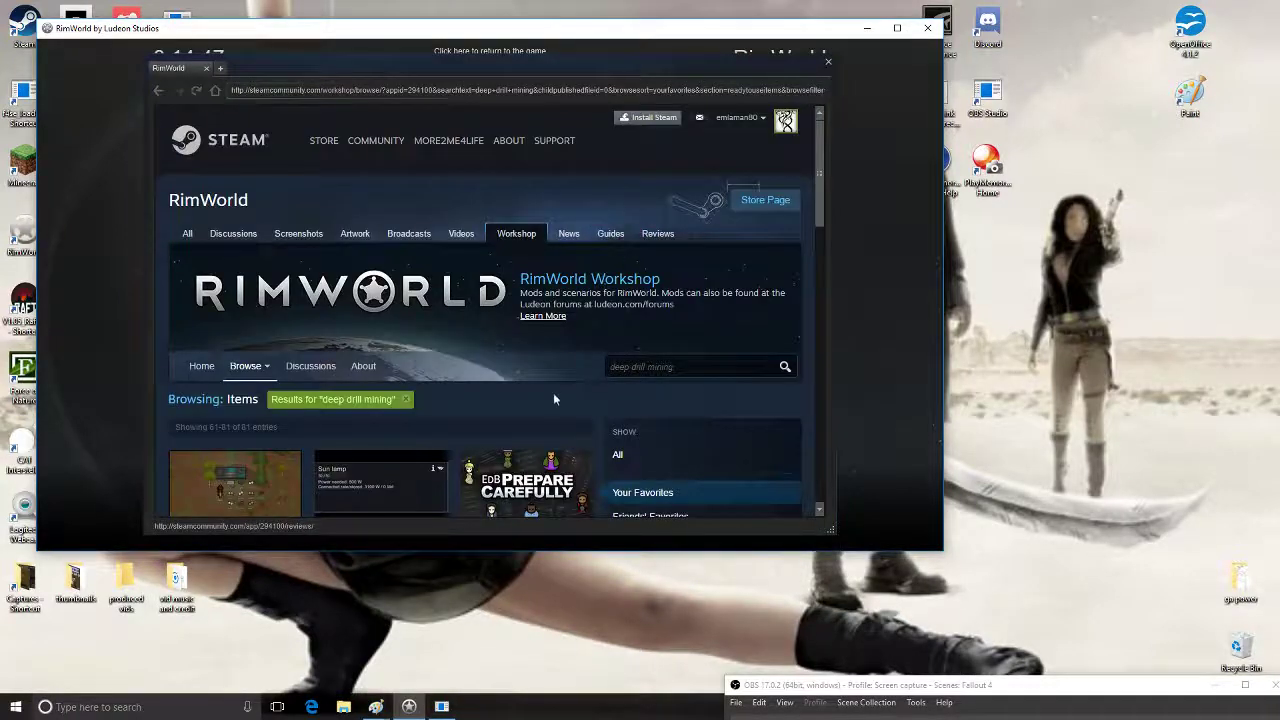
{"action": "scroll", "coordinate": [555, 398], "scroll_direction": "down", "scroll_amount": 3}
{"action": "scroll", "coordinate": [565, 370], "scroll_direction": "down", "scroll_amount": 3}
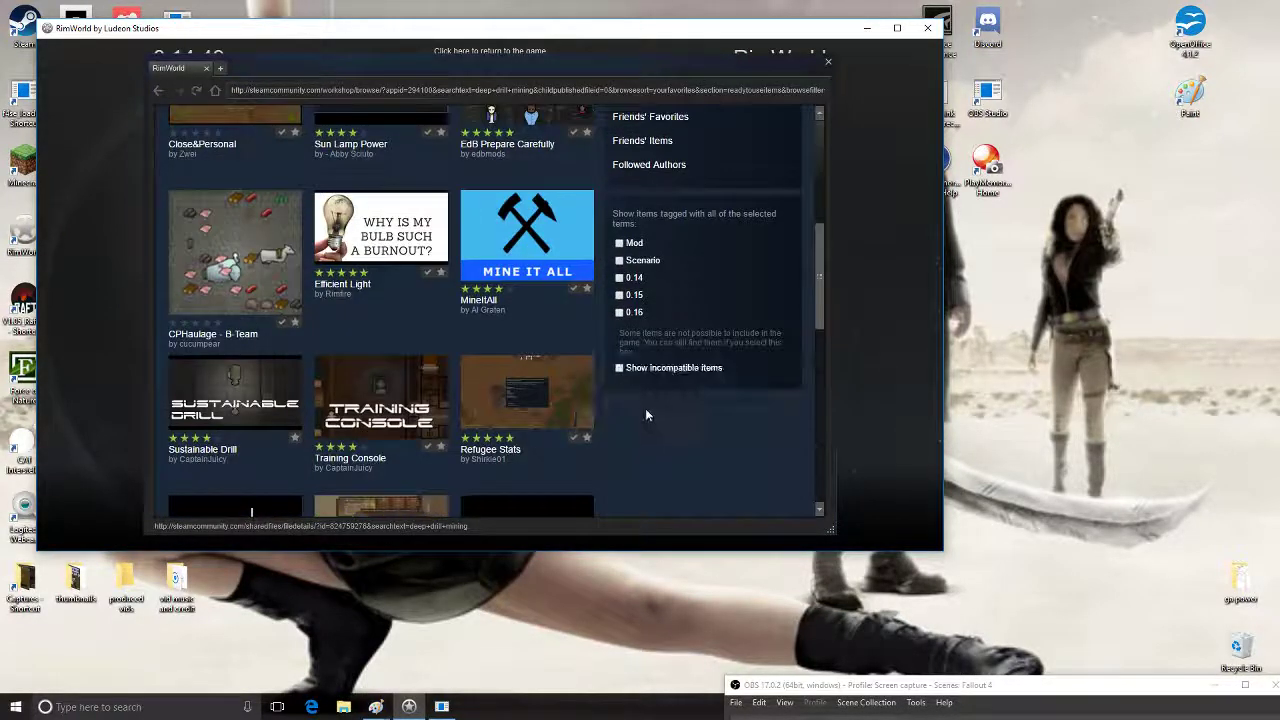
{"action": "scroll", "coordinate": [647, 408], "scroll_direction": "down", "scroll_amount": 3}
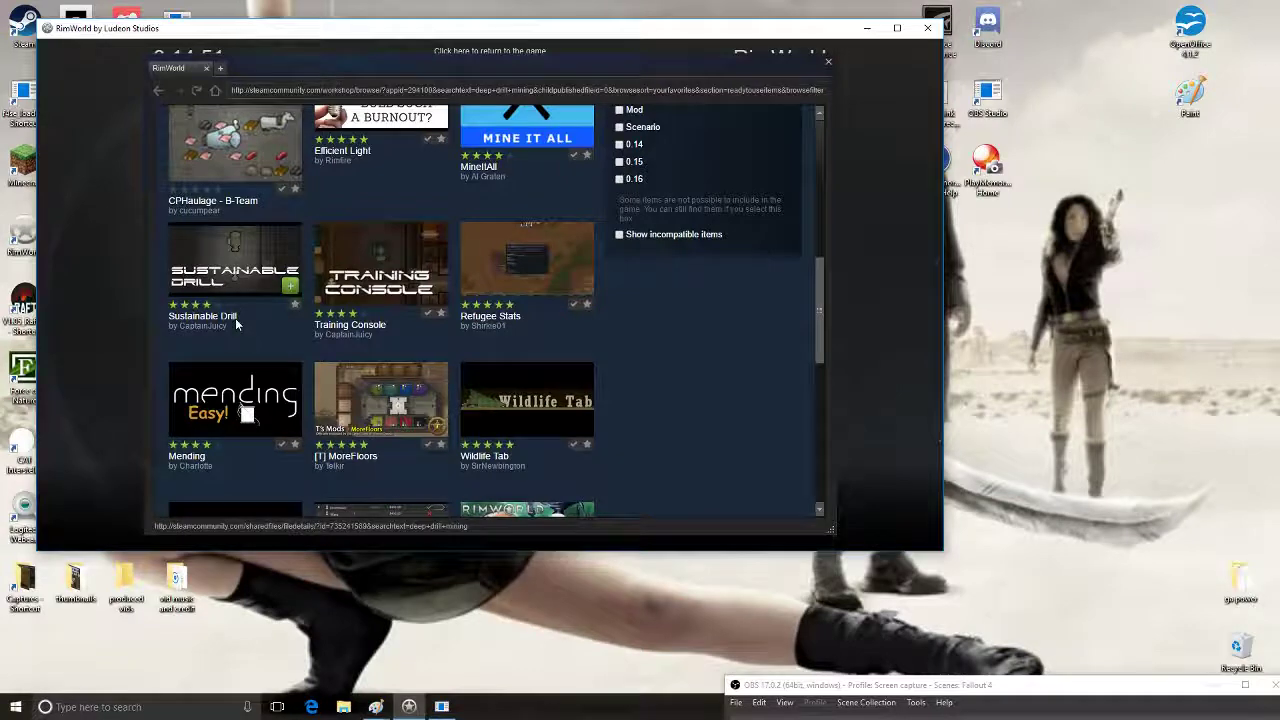
{"action": "scroll", "coordinate": [616, 357], "scroll_direction": "down", "scroll_amount": 3}
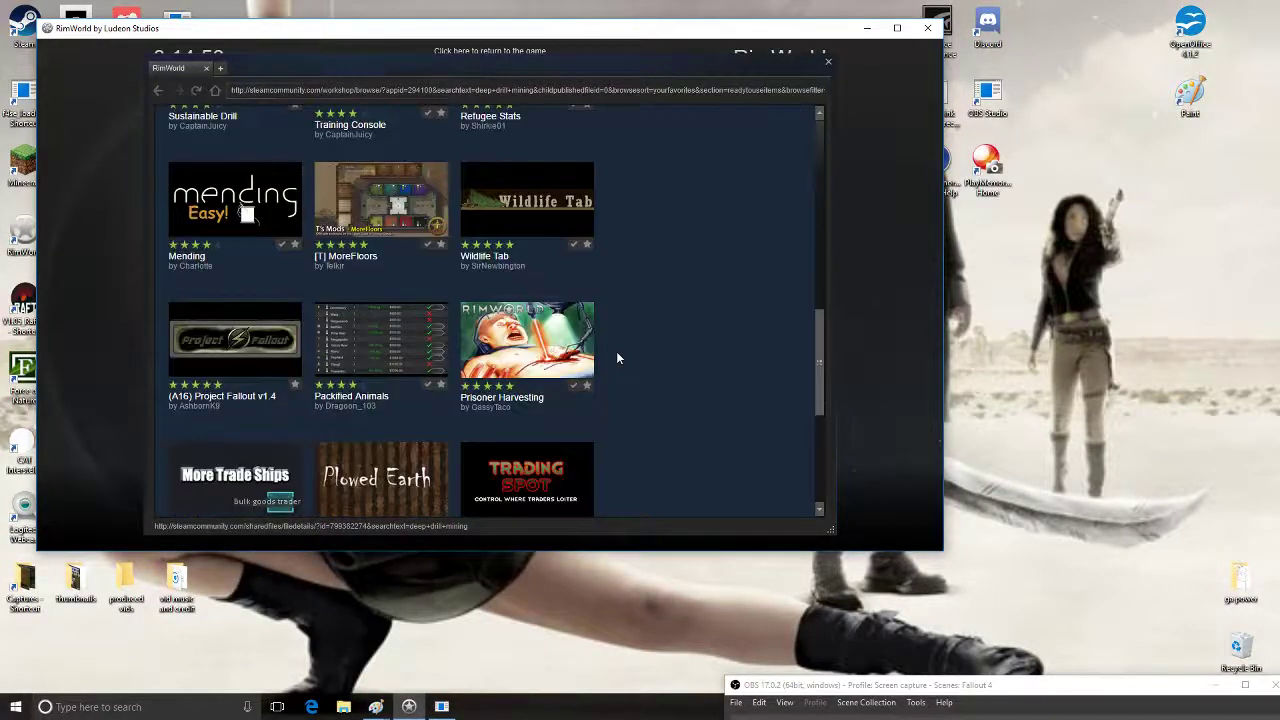
{"action": "scroll", "coordinate": [616, 357], "scroll_direction": "up", "scroll_amount": 3}
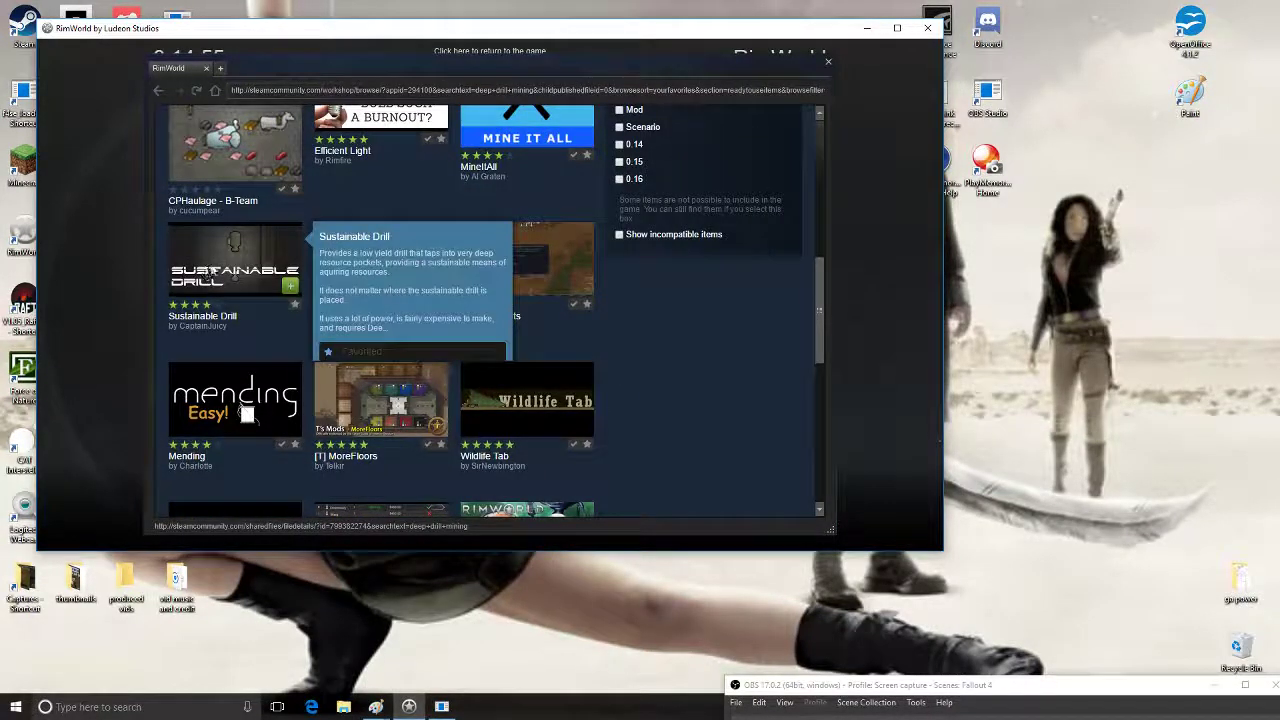
Open the Sustainable Drill mod's page from the favorites, check it briefly and return to the list
{"action": "left_click", "coordinate": [290, 349]}
{"action": "scroll", "coordinate": [450, 377], "scroll_direction": "down", "scroll_amount": 3}
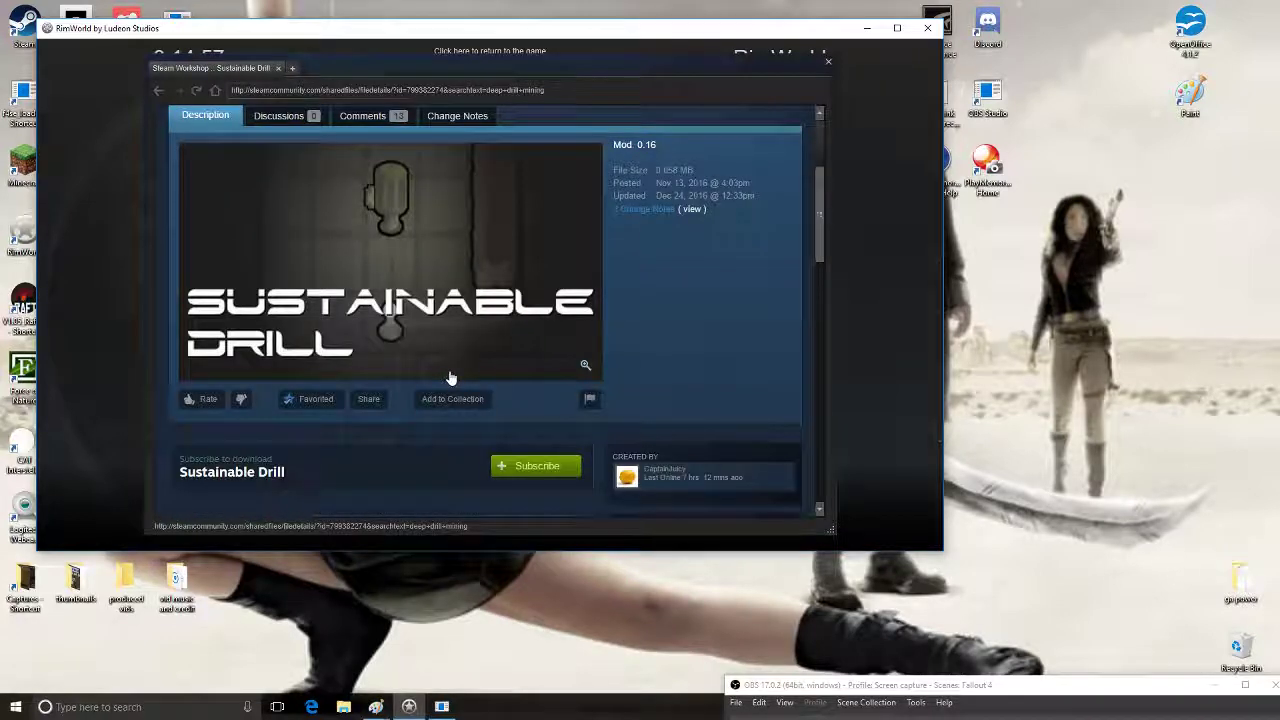
{"action": "scroll", "coordinate": [450, 377], "scroll_direction": "up", "scroll_amount": 3}
{"action": "left_click", "coordinate": [157, 91]}
Look through the remaining mods on the third favorites page and return to the start of the list
{"action": "scroll", "coordinate": [603, 340], "scroll_direction": "down", "scroll_amount": 3}
{"action": "scroll", "coordinate": [605, 341], "scroll_direction": "down", "scroll_amount": 3}
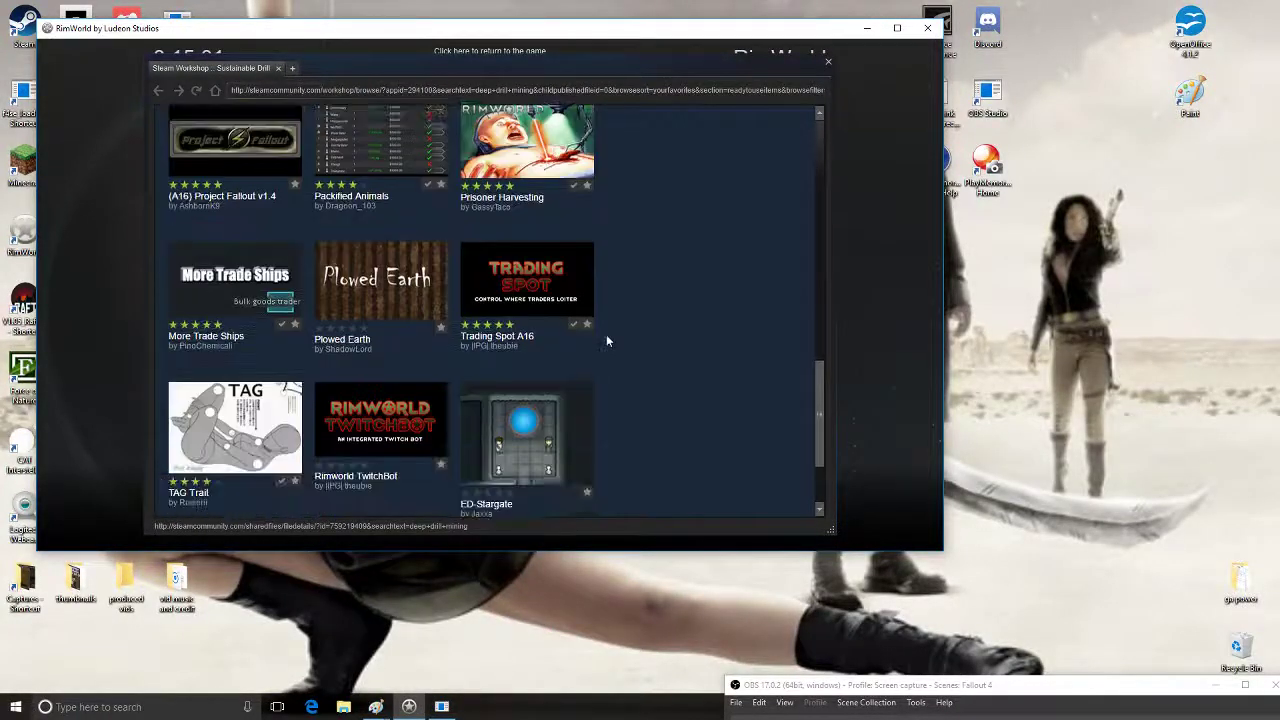
{"action": "scroll", "coordinate": [606, 341], "scroll_direction": "up", "scroll_amount": 10}
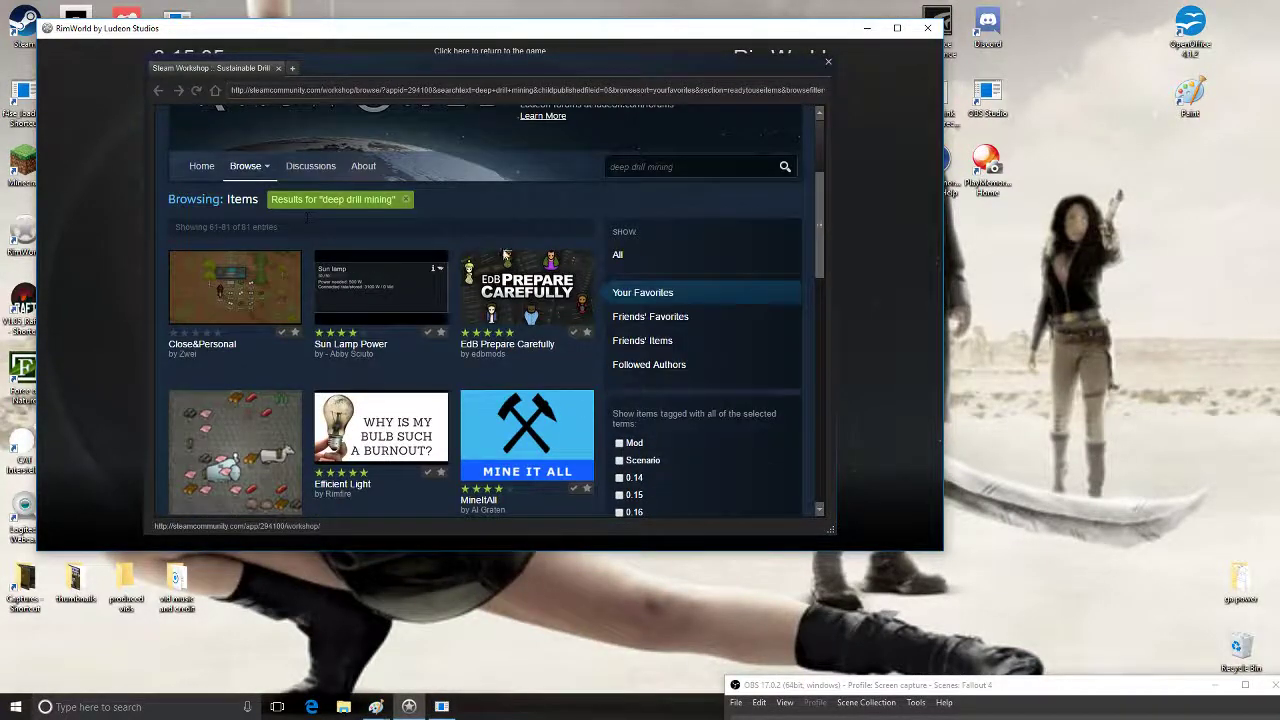
Return to the second page of the favorites and open the Deep Core Miner A16 mod's page
{"action": "left_click", "coordinate": [160, 91]}
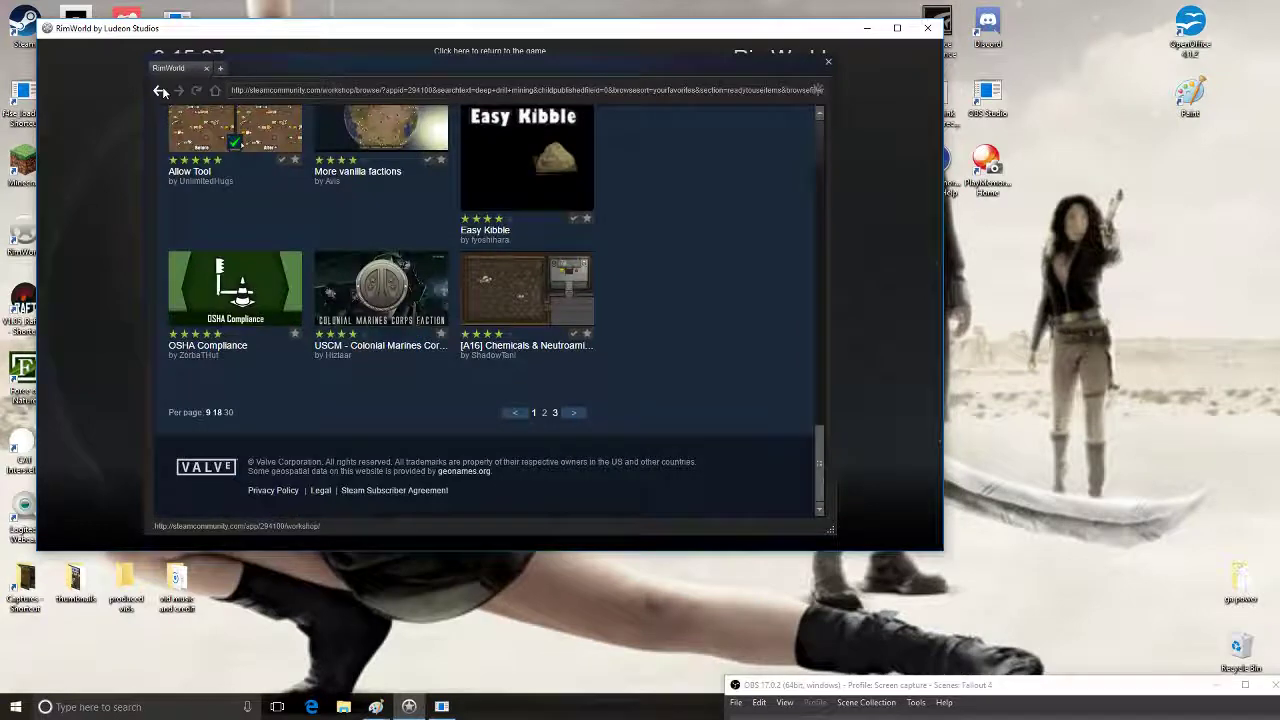
{"action": "scroll", "coordinate": [699, 302], "scroll_direction": "up", "scroll_amount": 4}
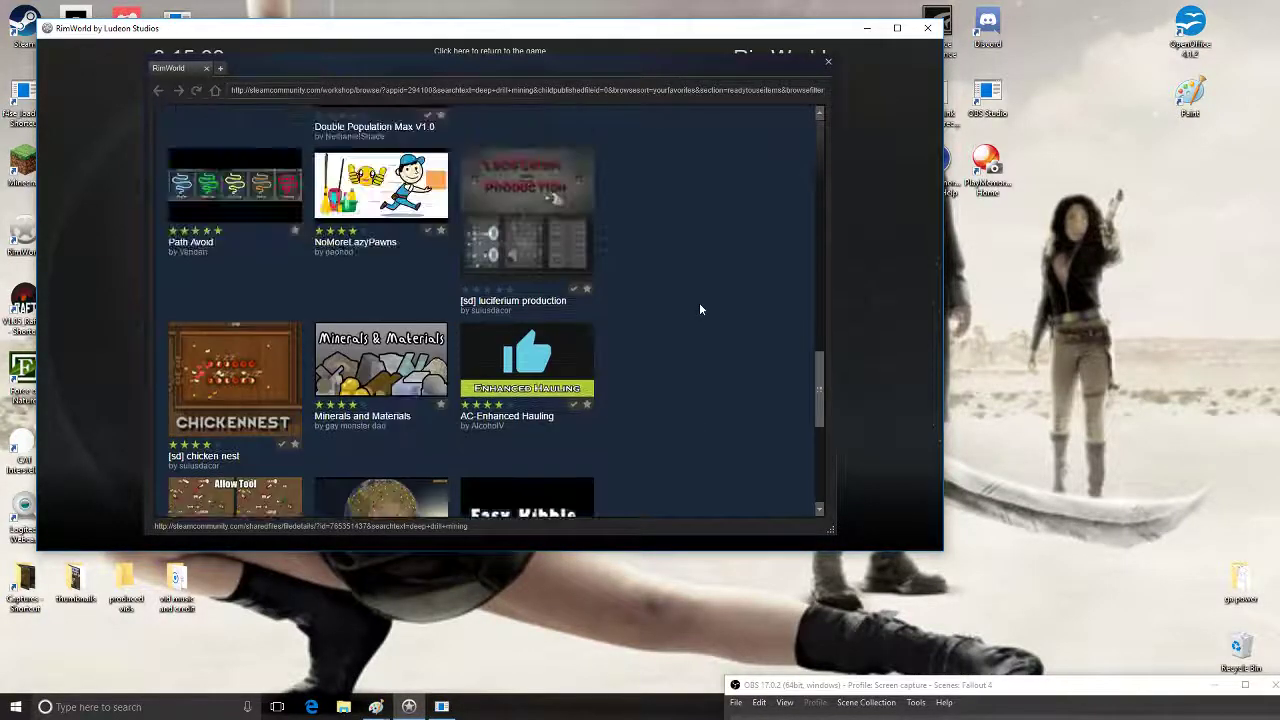
{"action": "scroll", "coordinate": [700, 309], "scroll_direction": "up", "scroll_amount": 3}
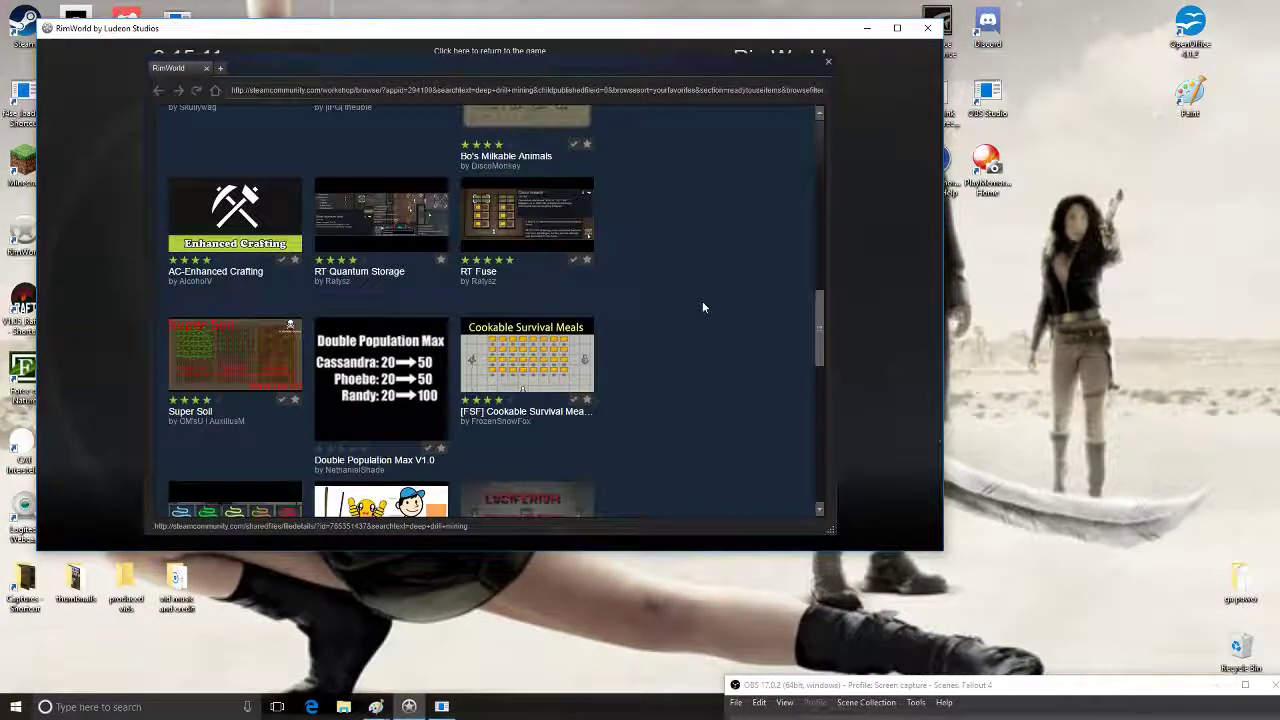
{"action": "scroll", "coordinate": [703, 307], "scroll_direction": "up", "scroll_amount": 3}
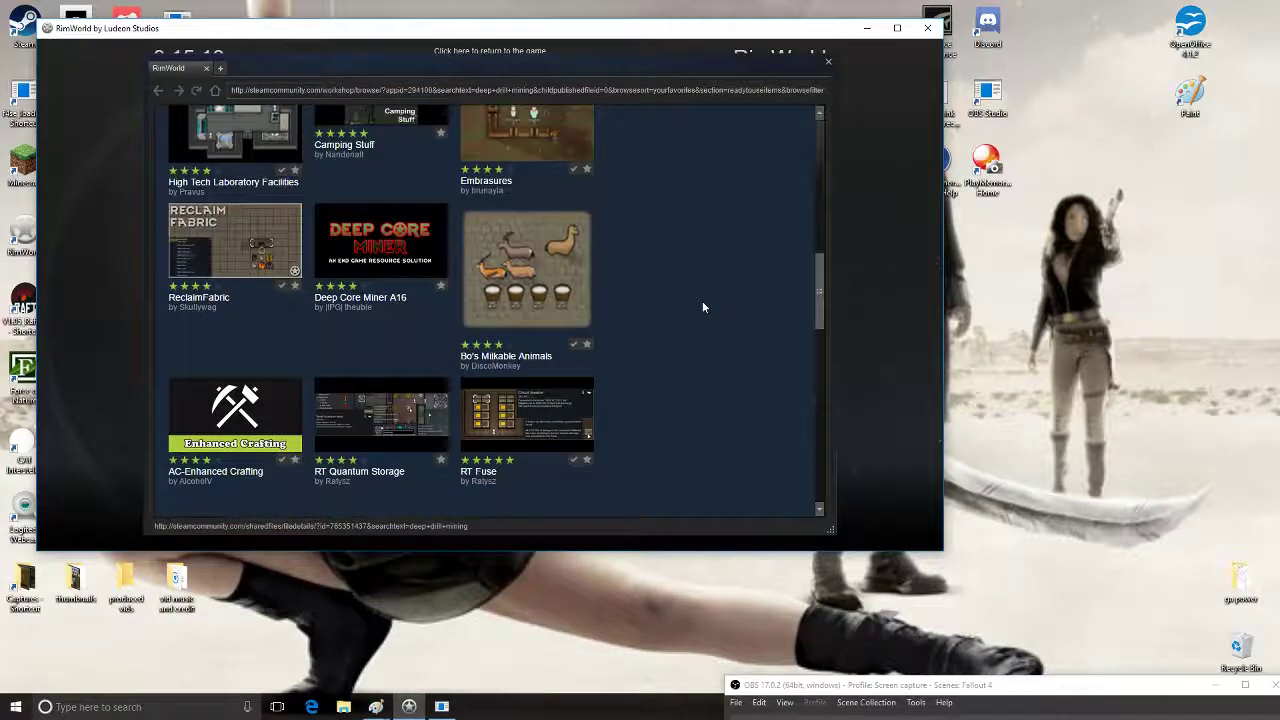
{"action": "left_click", "coordinate": [355, 243]}
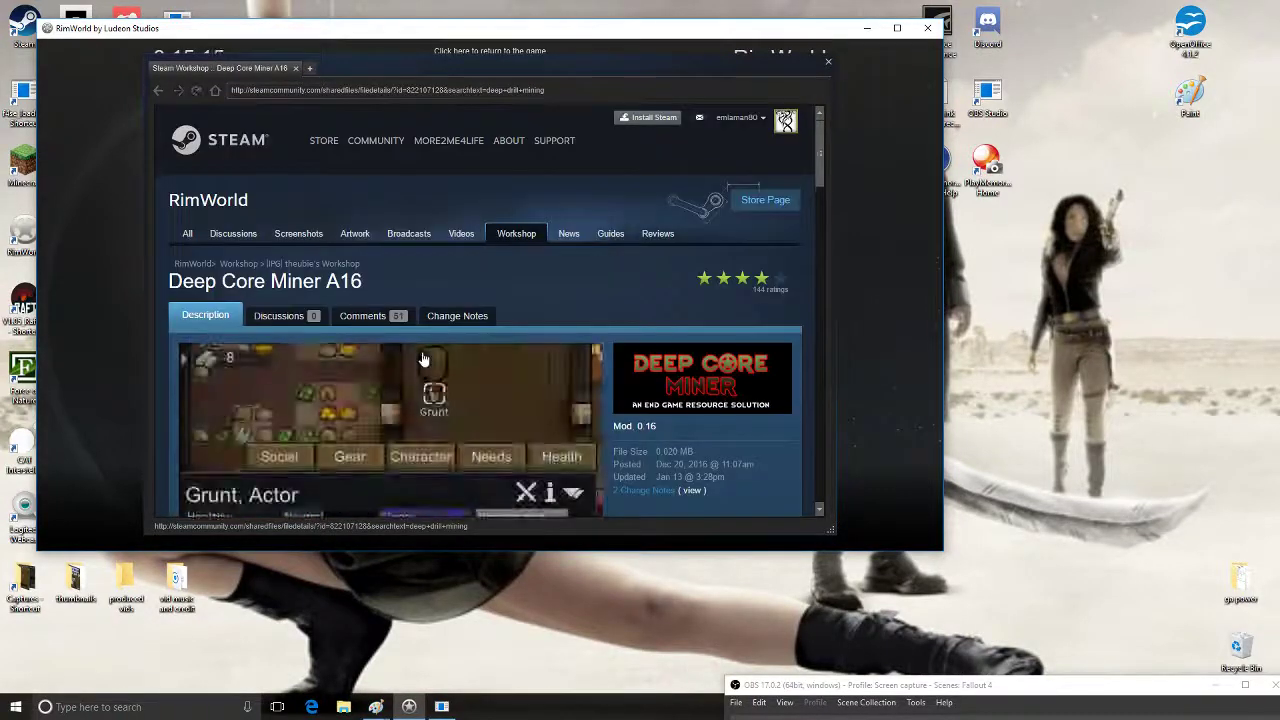
Subscribe to the Deep Core Miner A16 mod
{"action": "scroll", "coordinate": [422, 360], "scroll_direction": "down", "scroll_amount": 2}
{"action": "scroll", "coordinate": [430, 364], "scroll_direction": "down", "scroll_amount": 1}
{"action": "scroll", "coordinate": [471, 374], "scroll_direction": "down", "scroll_amount": 2}
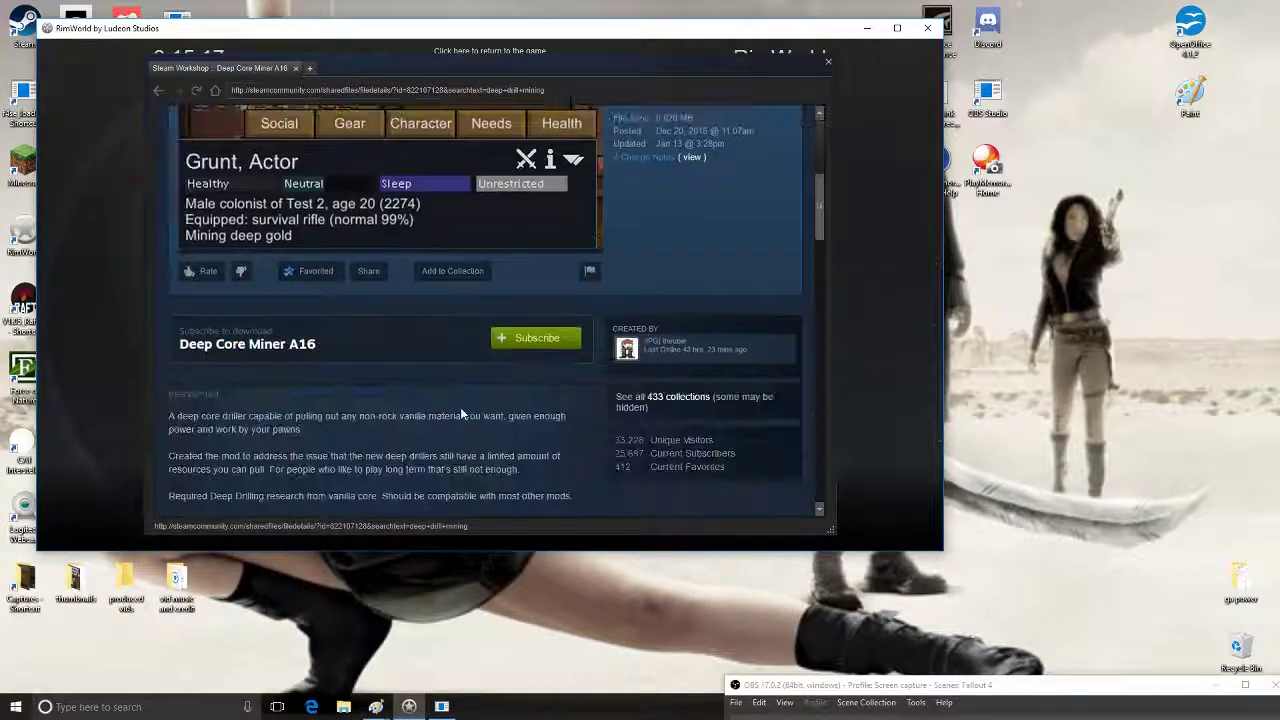
{"action": "left_click", "coordinate": [545, 343]}
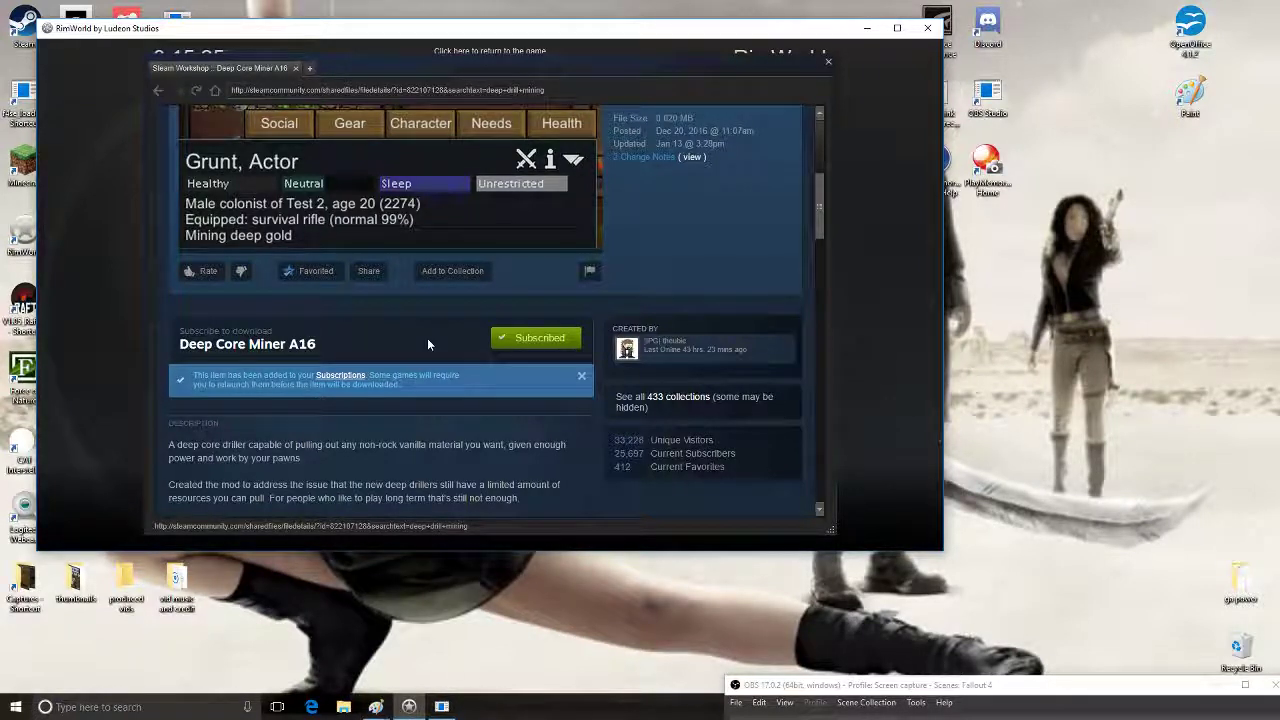
{"action": "scroll", "coordinate": [420, 250], "scroll_direction": "up", "scroll_amount": 1}
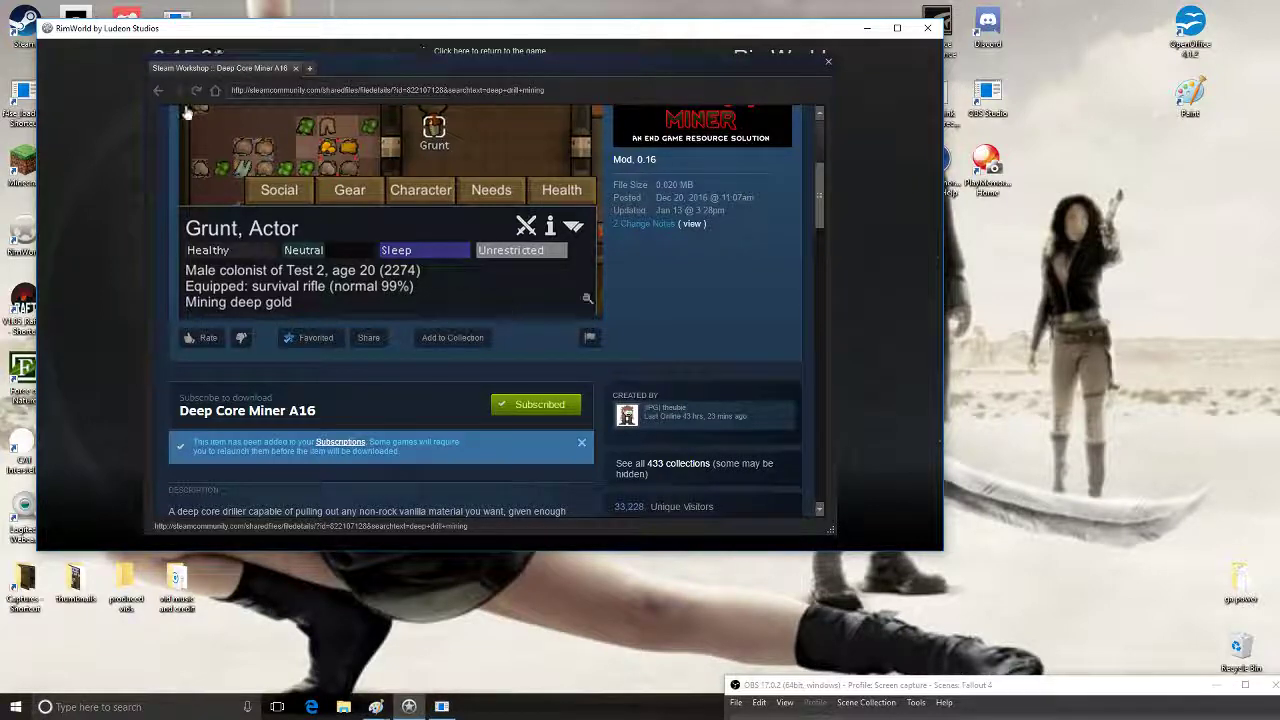
Go back to the "deep drill mining" search results for all items and look at the first entries
{"action": "left_click", "coordinate": [158, 90]}
{"action": "scroll", "coordinate": [375, 268], "scroll_direction": "up", "scroll_amount": 3}
{"action": "scroll", "coordinate": [375, 268], "scroll_direction": "up", "scroll_amount": 5}
{"action": "scroll", "coordinate": [501, 352], "scroll_direction": "down", "scroll_amount": 1}
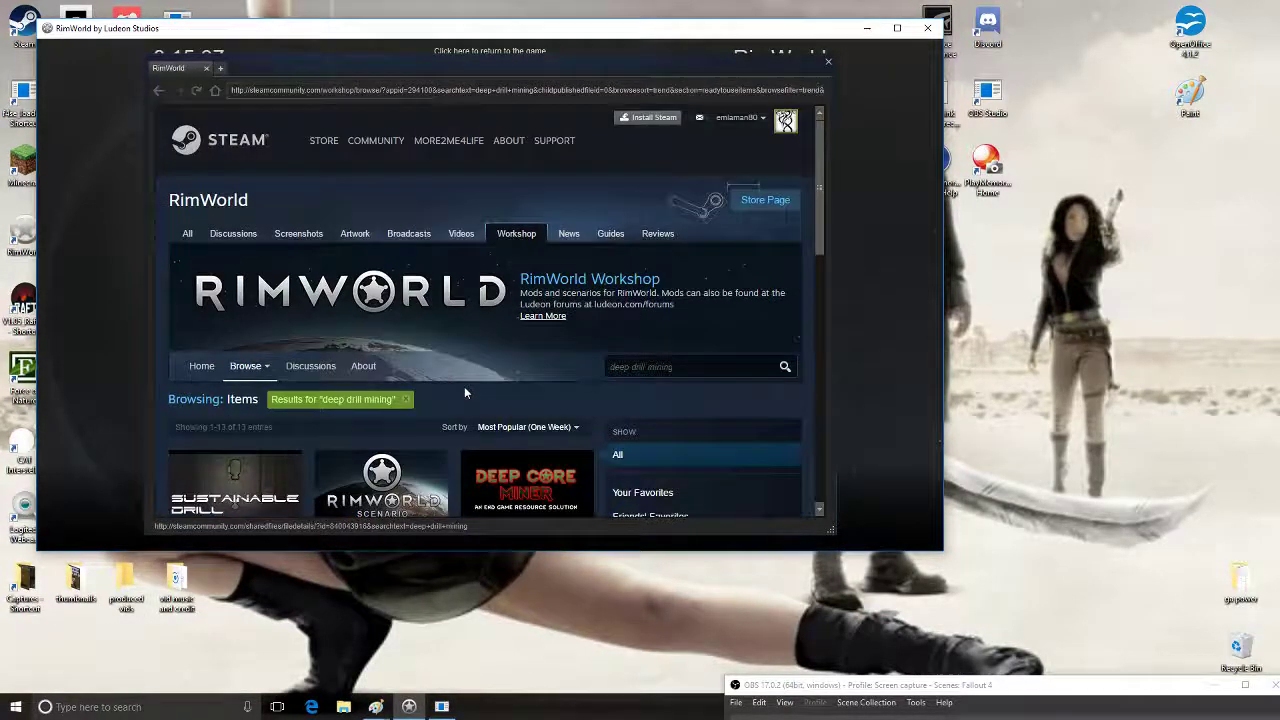
{"action": "scroll", "coordinate": [464, 386], "scroll_direction": "down", "scroll_amount": 2}
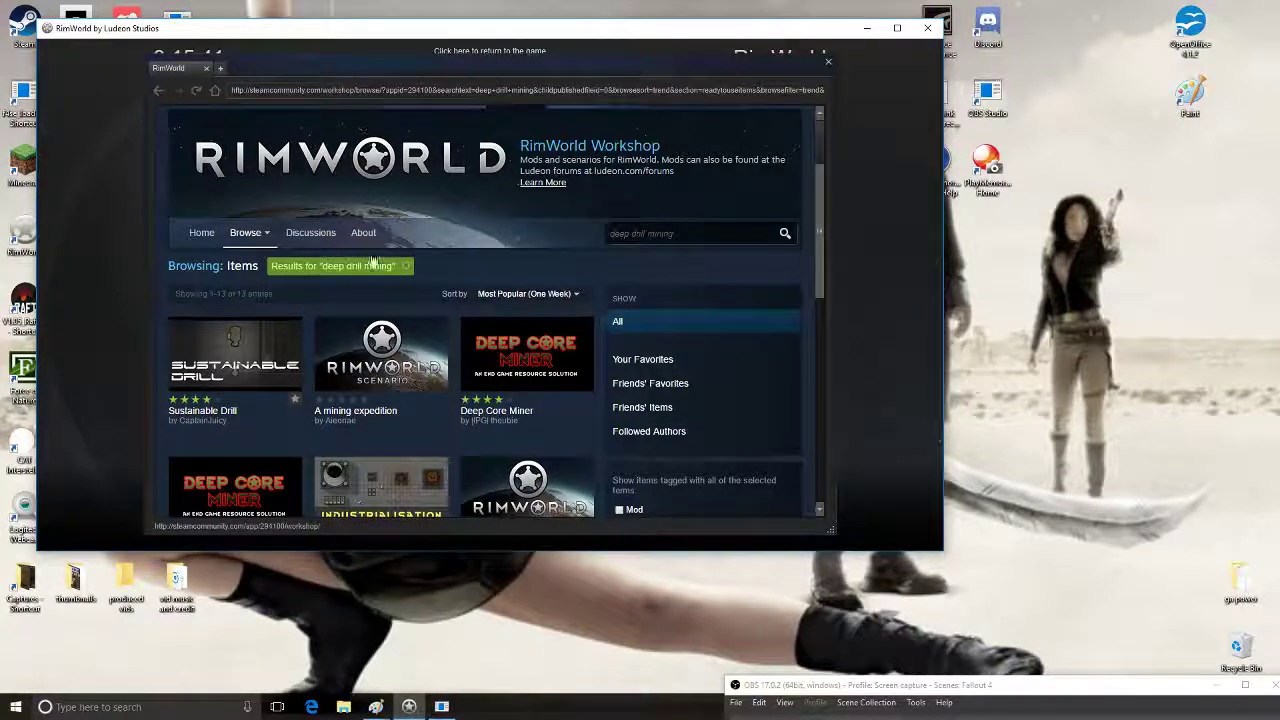
{"action": "scroll", "coordinate": [405, 192], "scroll_direction": "up", "scroll_amount": 2}
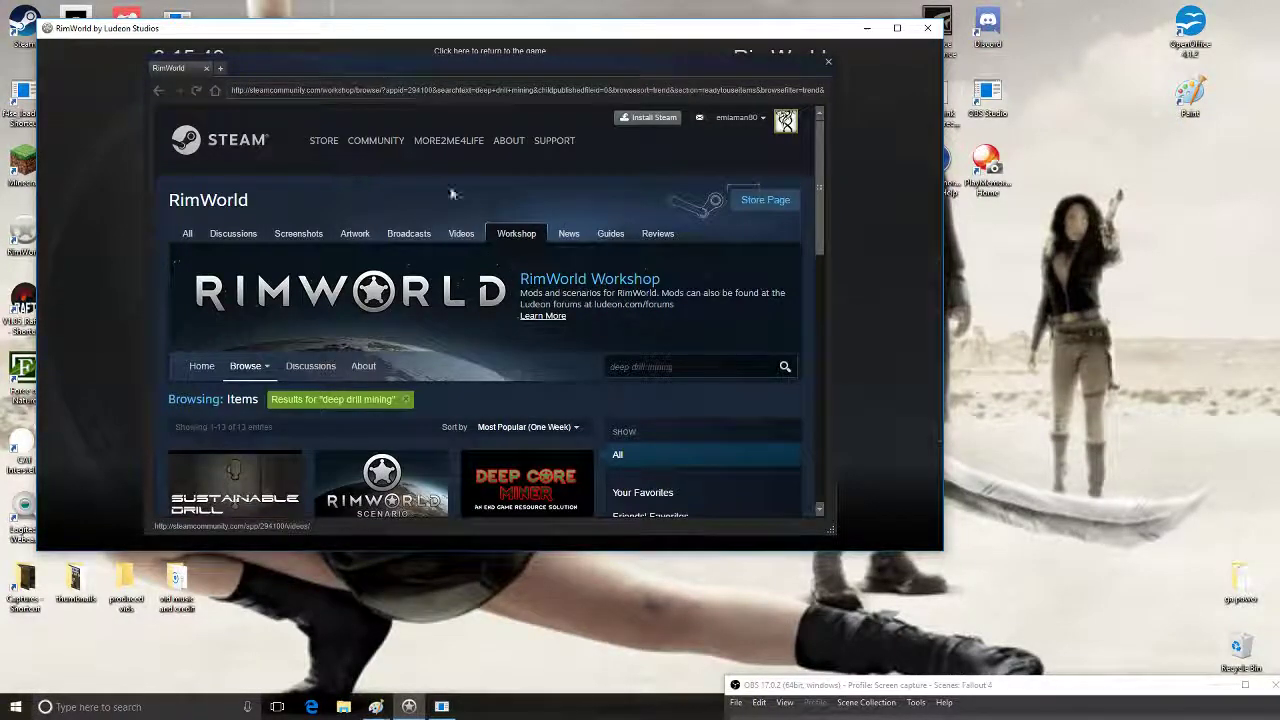
{"action": "scroll", "coordinate": [453, 264], "scroll_direction": "down", "scroll_amount": 2}
{"action": "scroll", "coordinate": [453, 264], "scroll_direction": "down", "scroll_amount": 1}
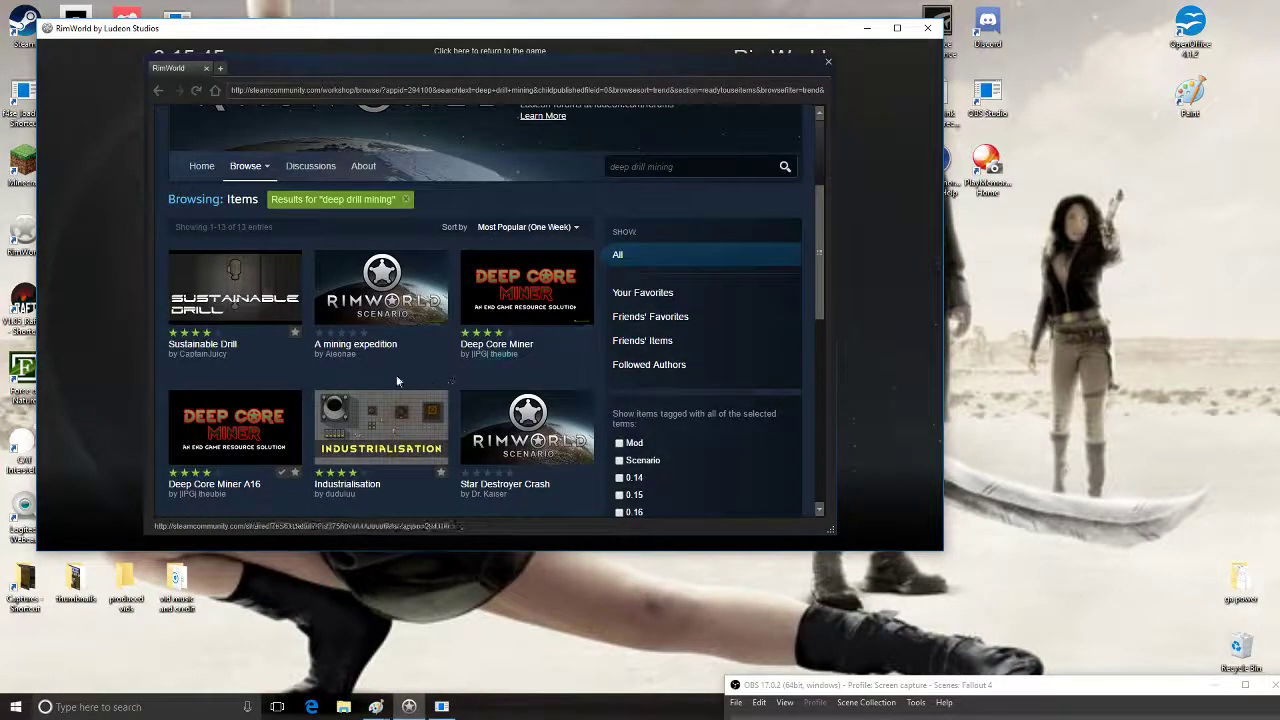
Examine the subscription and favorite markers on the search results and preview the Deep Core Miner A16 and Sustainable Drill descriptions
{"action": "mouse_move", "coordinate": [233, 308]}
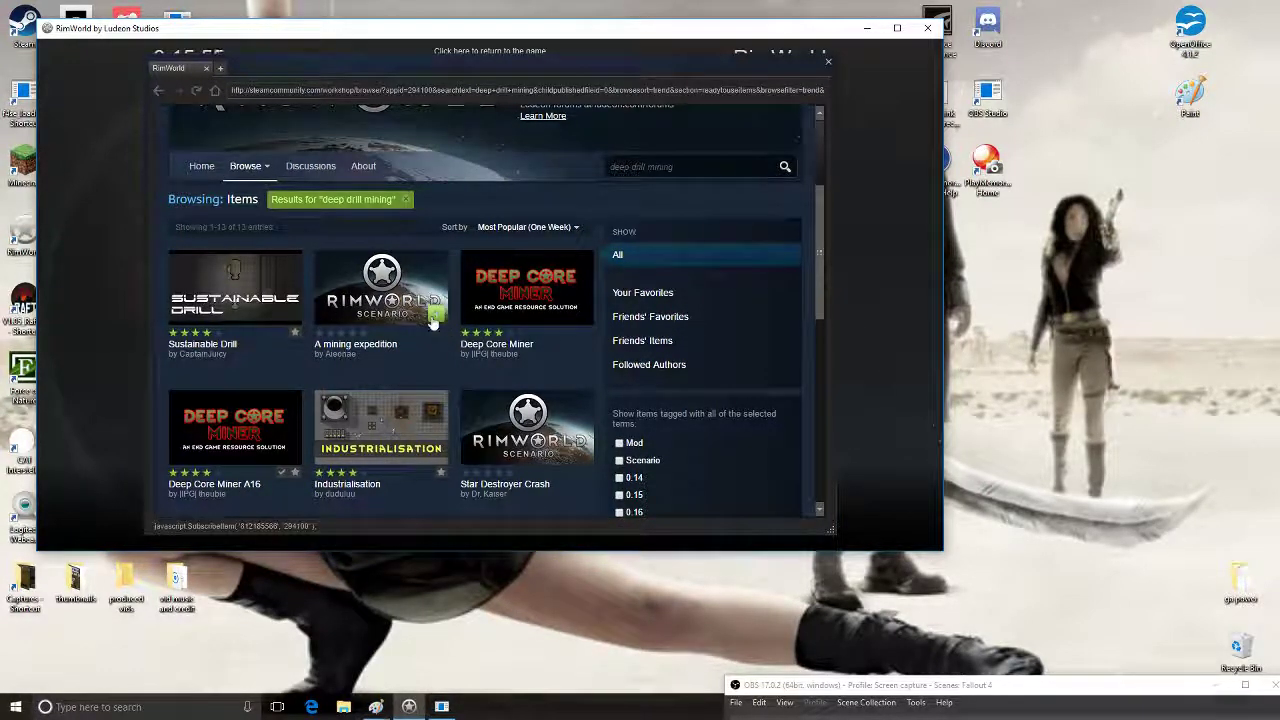
{"action": "mouse_move", "coordinate": [362, 302]}
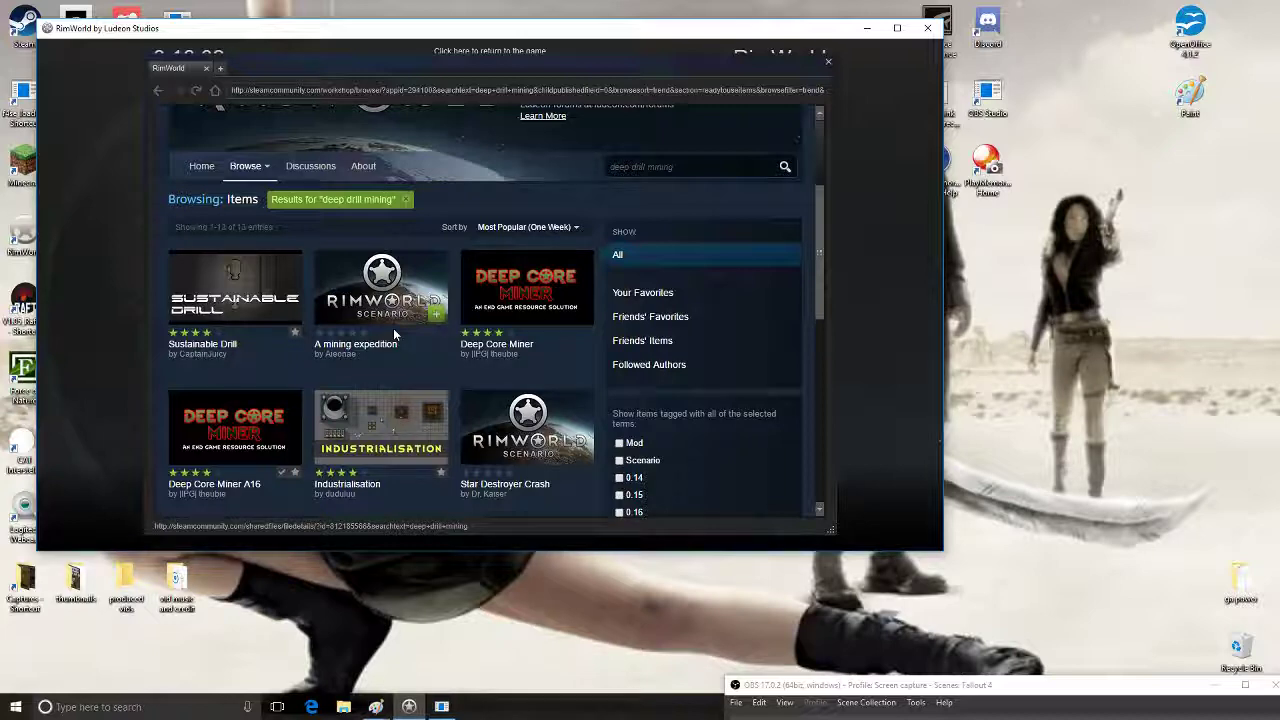
{"action": "scroll", "coordinate": [393, 328], "scroll_direction": "up", "scroll_amount": 2}
{"action": "scroll", "coordinate": [398, 326], "scroll_direction": "down", "scroll_amount": 3}
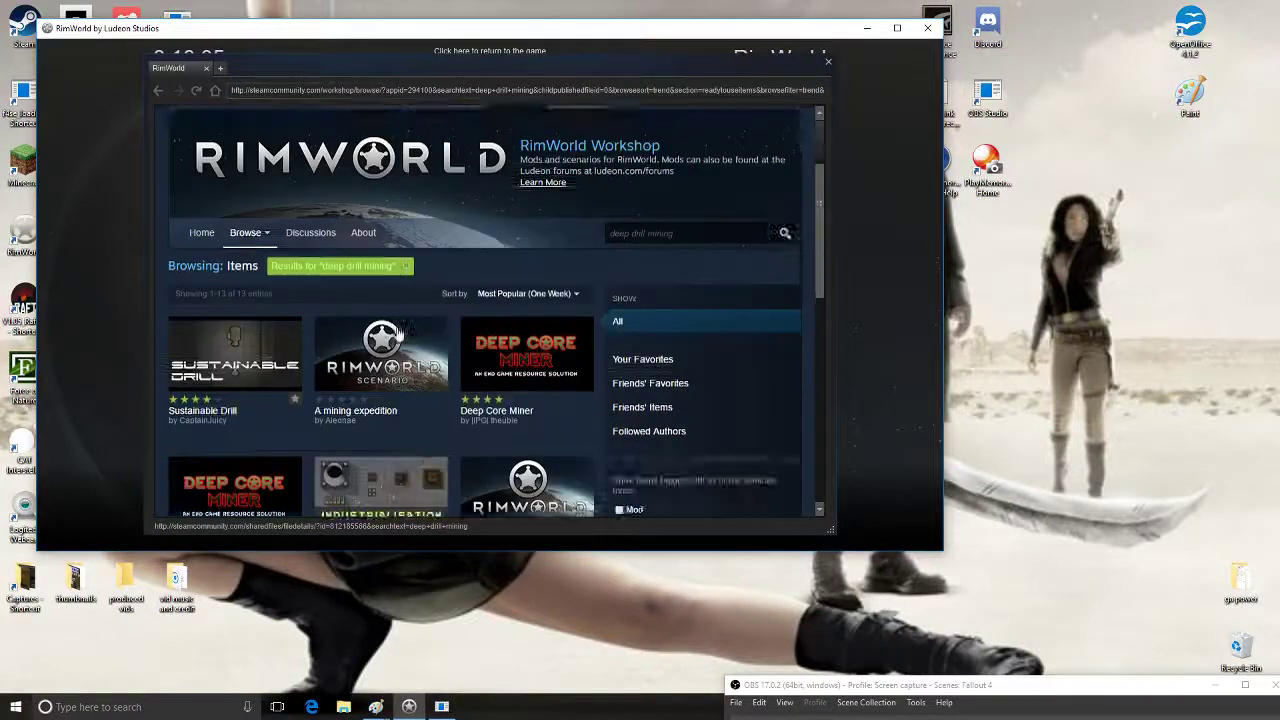
{"action": "scroll", "coordinate": [446, 278], "scroll_direction": "down", "scroll_amount": 2}
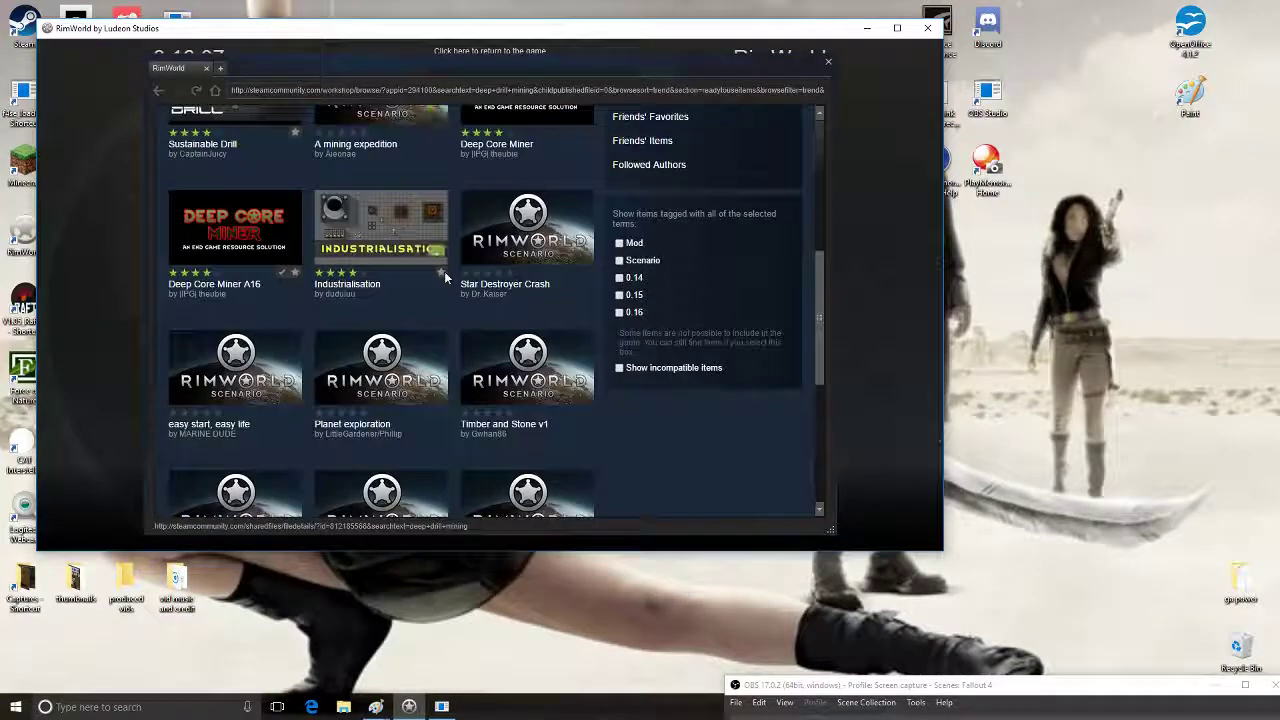
{"action": "mouse_move", "coordinate": [247, 230]}
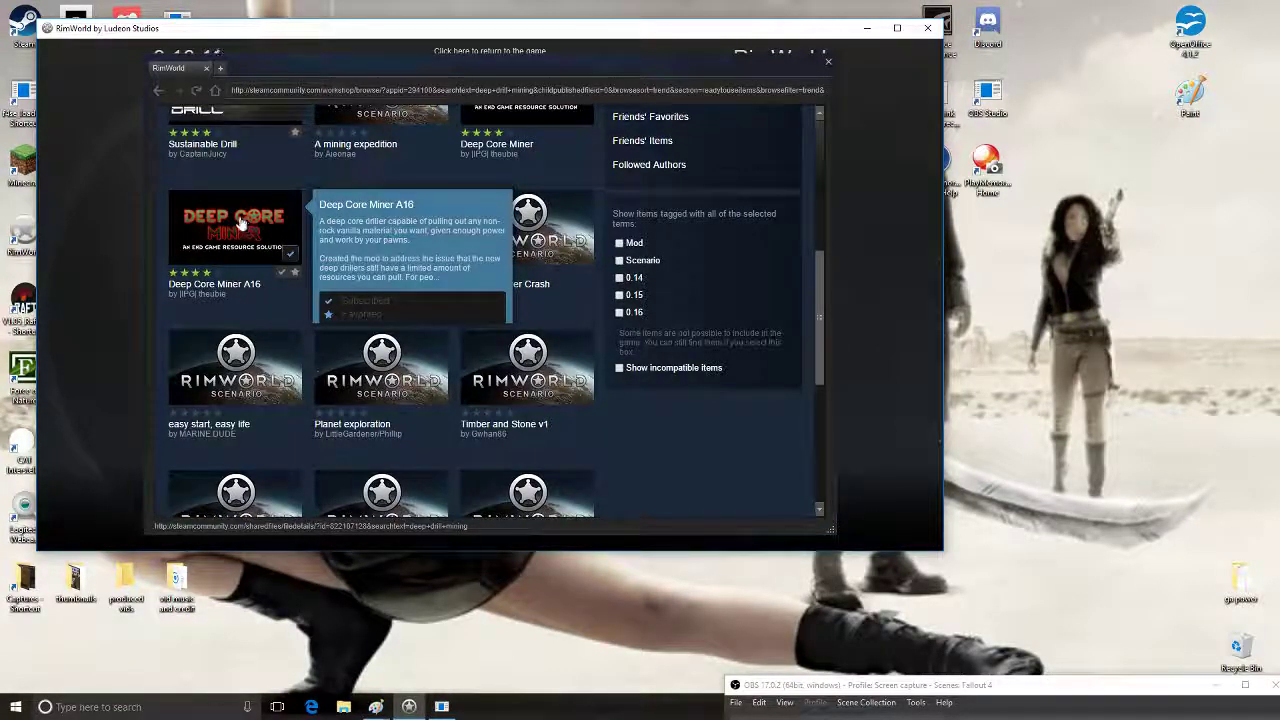
{"action": "scroll", "coordinate": [250, 235], "scroll_direction": "down", "scroll_amount": 6}
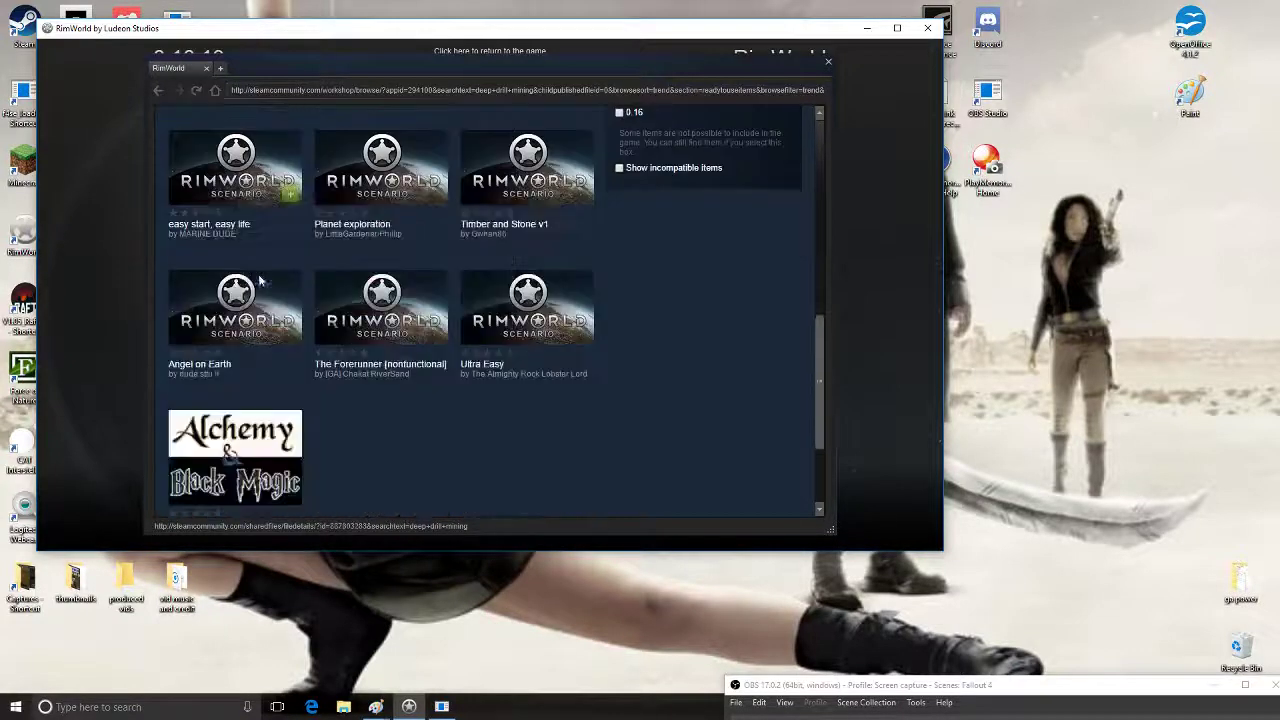
{"action": "scroll", "coordinate": [369, 320], "scroll_direction": "up", "scroll_amount": 6}
{"action": "scroll", "coordinate": [390, 337], "scroll_direction": "up", "scroll_amount": 5}
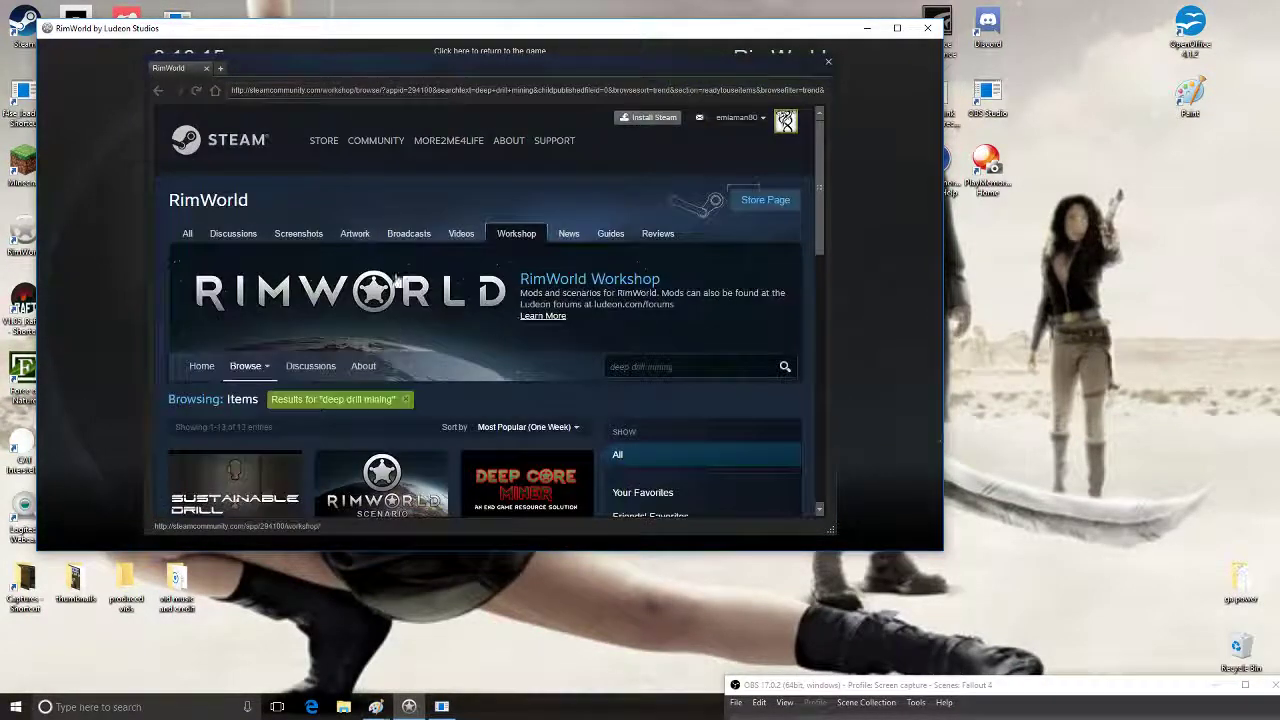
{"action": "scroll", "coordinate": [302, 360], "scroll_direction": "down", "scroll_amount": 2}
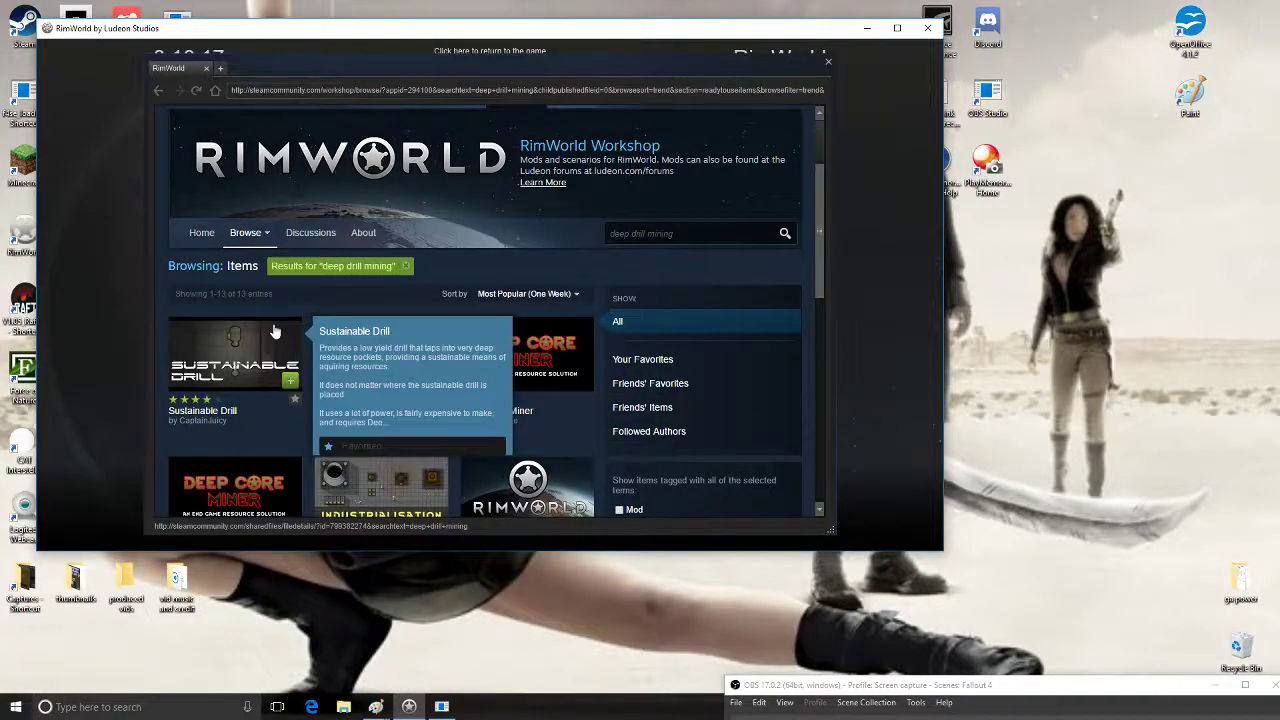
Clear the text in the Workshop search field and show your favorites
{"action": "left_click_drag", "start_coordinate": [676, 234], "coordinate": [562, 238]}
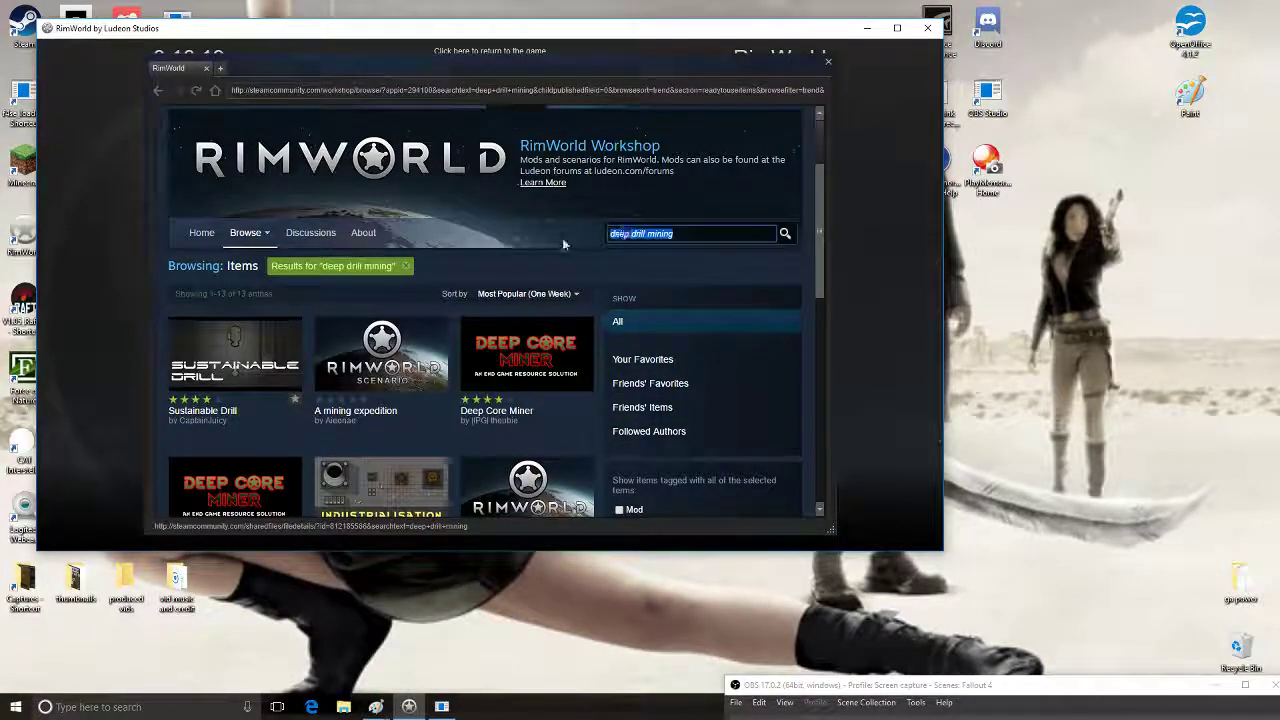
{"action": "key", "text": "BackSpace"}
{"action": "left_click", "coordinate": [660, 360]}
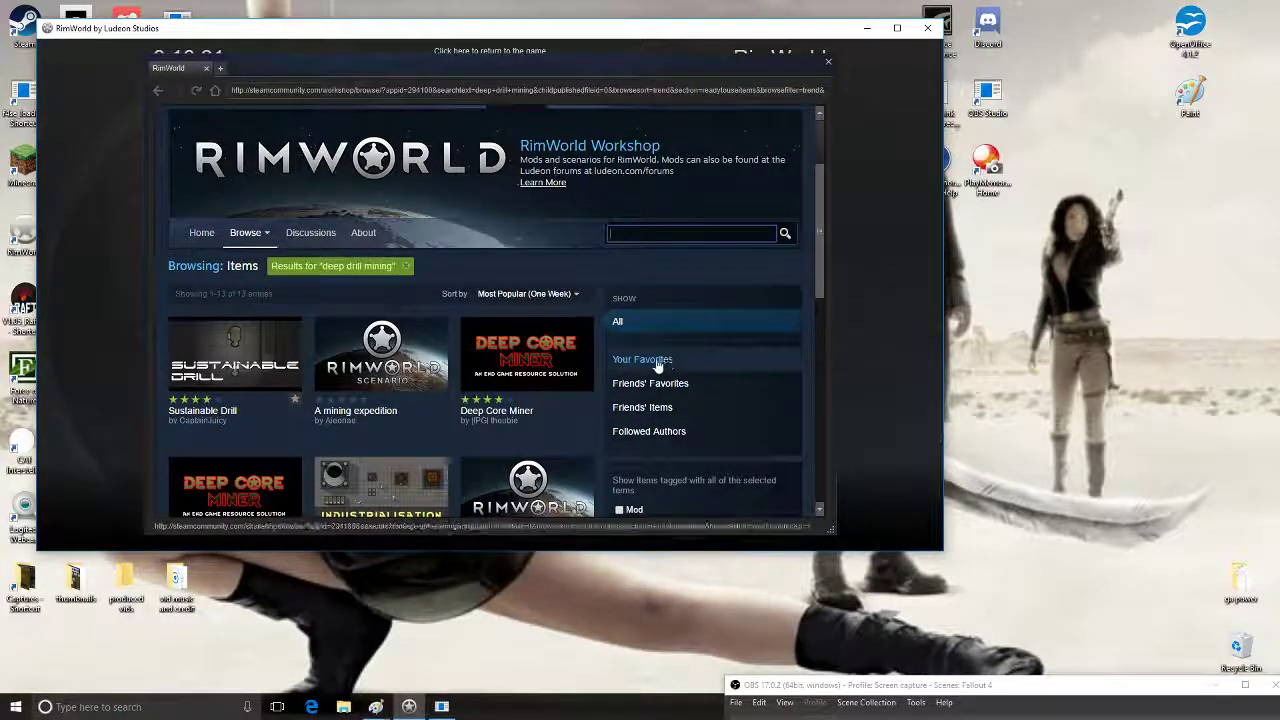
Look through the first favorites page and preview the descriptions of HugsLib and Miscellaneous 'CORE'
{"action": "scroll", "coordinate": [425, 402], "scroll_direction": "down", "scroll_amount": 2}
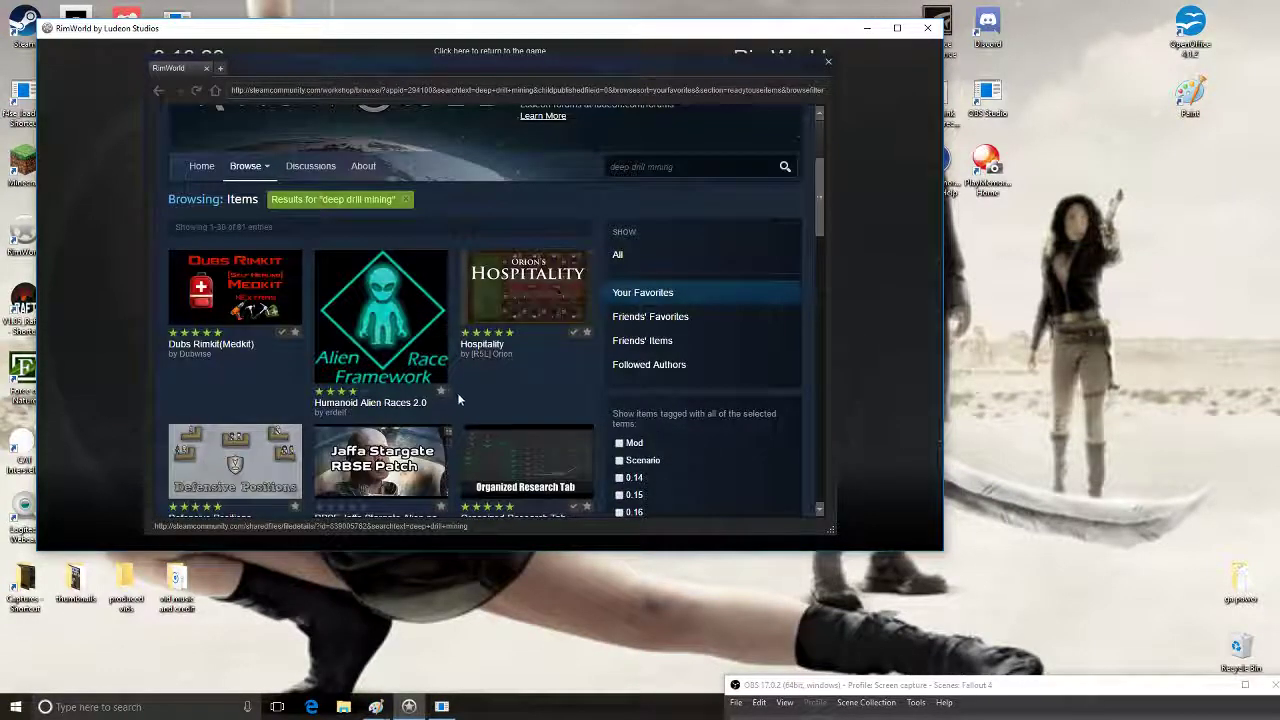
{"action": "scroll", "coordinate": [440, 398], "scroll_direction": "down", "scroll_amount": 3}
{"action": "scroll", "coordinate": [440, 400], "scroll_direction": "down", "scroll_amount": 2}
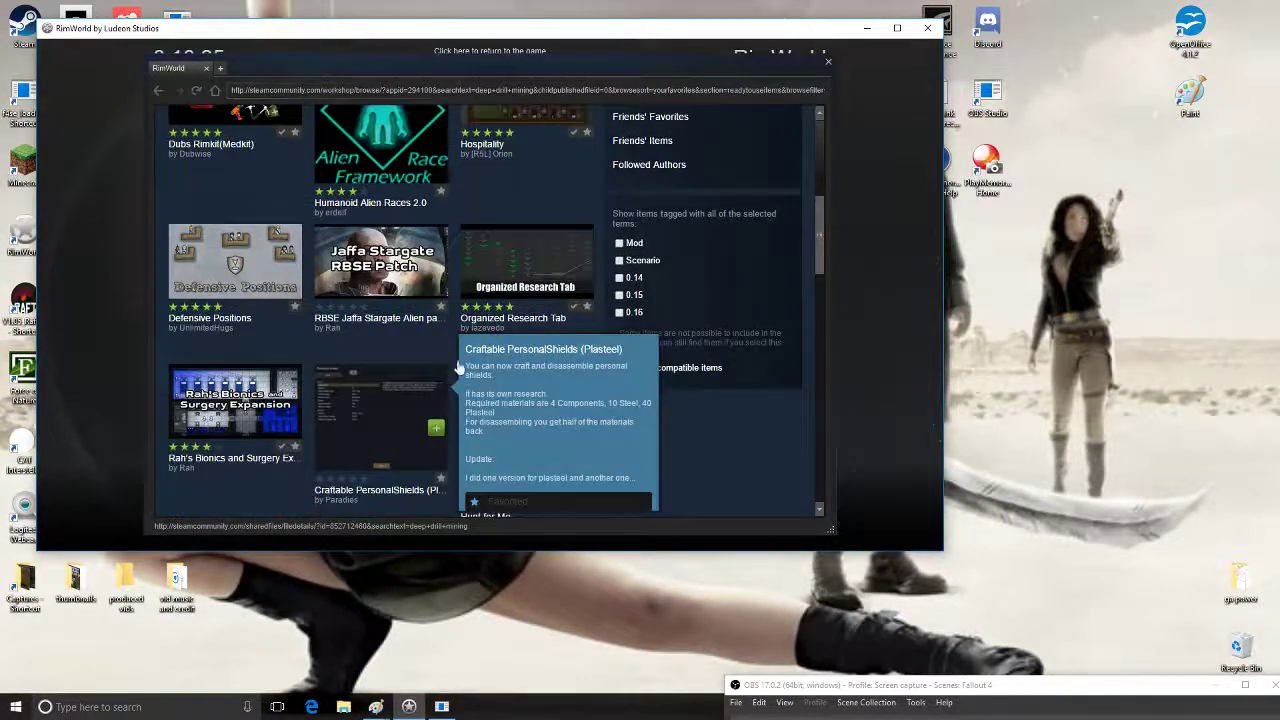
{"action": "scroll", "coordinate": [644, 435], "scroll_direction": "down", "scroll_amount": 3}
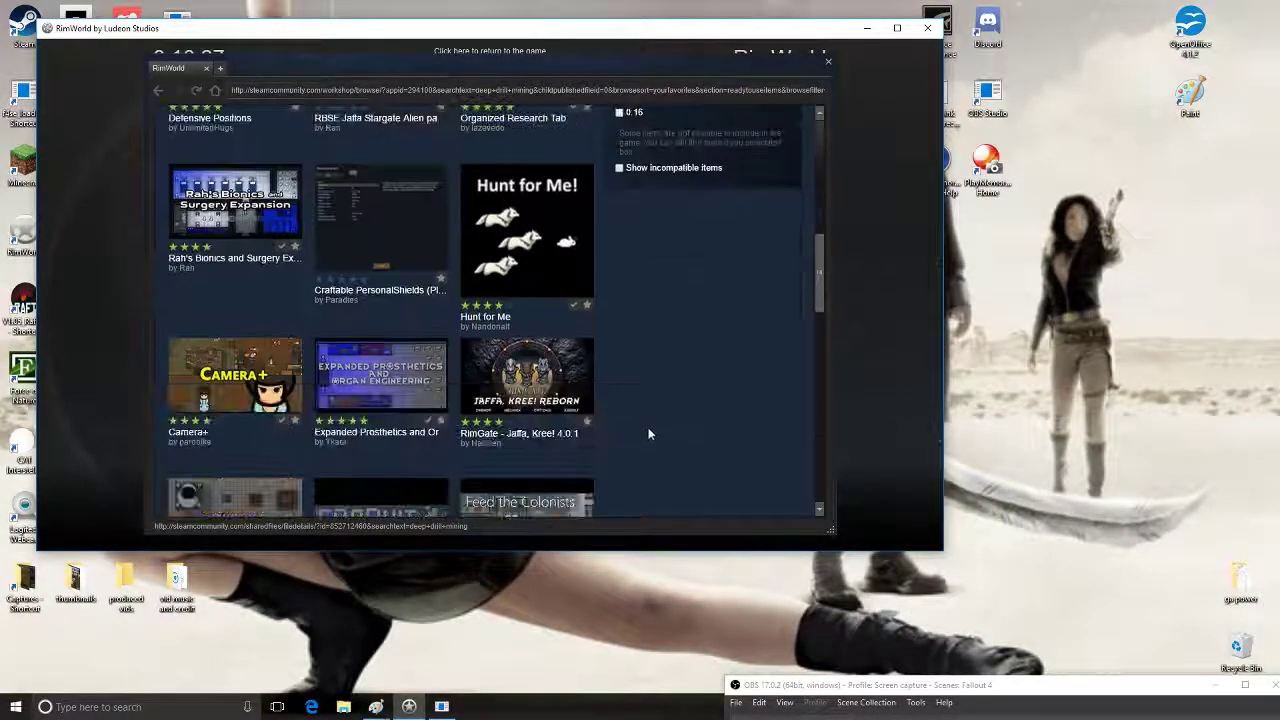
{"action": "scroll", "coordinate": [650, 425], "scroll_direction": "down", "scroll_amount": 2}
{"action": "scroll", "coordinate": [650, 429], "scroll_direction": "down", "scroll_amount": 3}
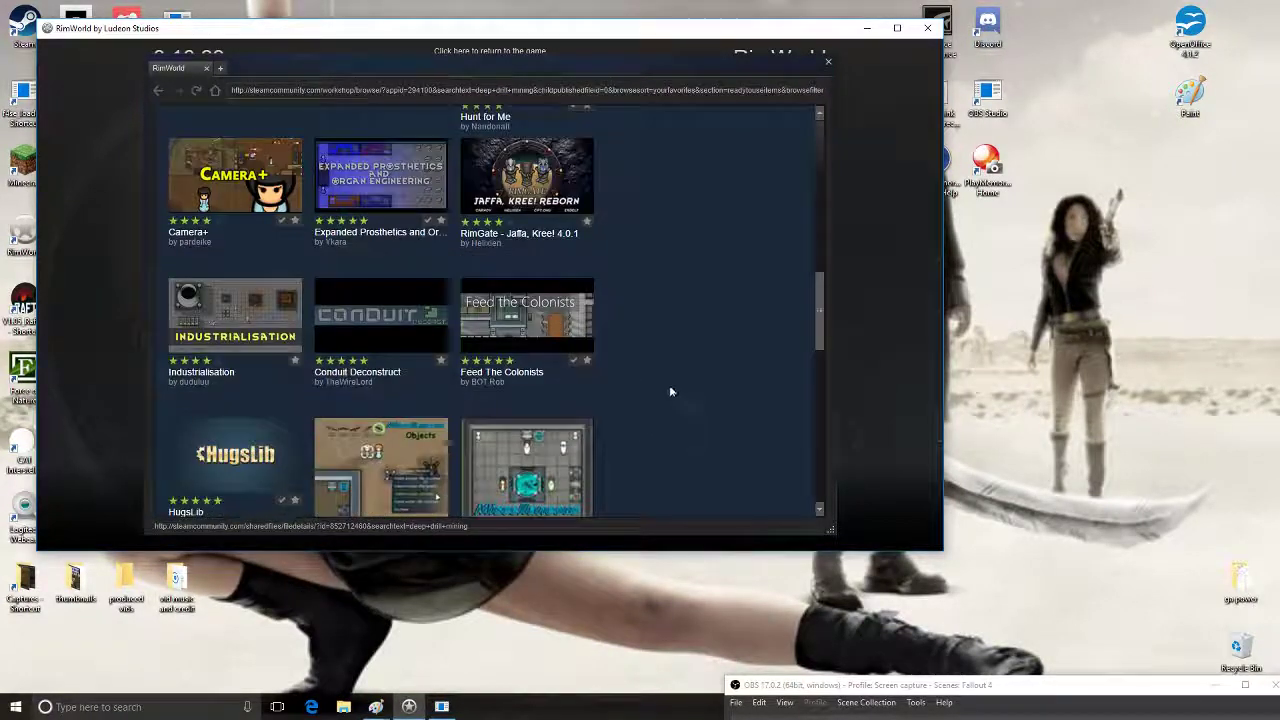
{"action": "scroll", "coordinate": [670, 390], "scroll_direction": "down", "scroll_amount": 2}
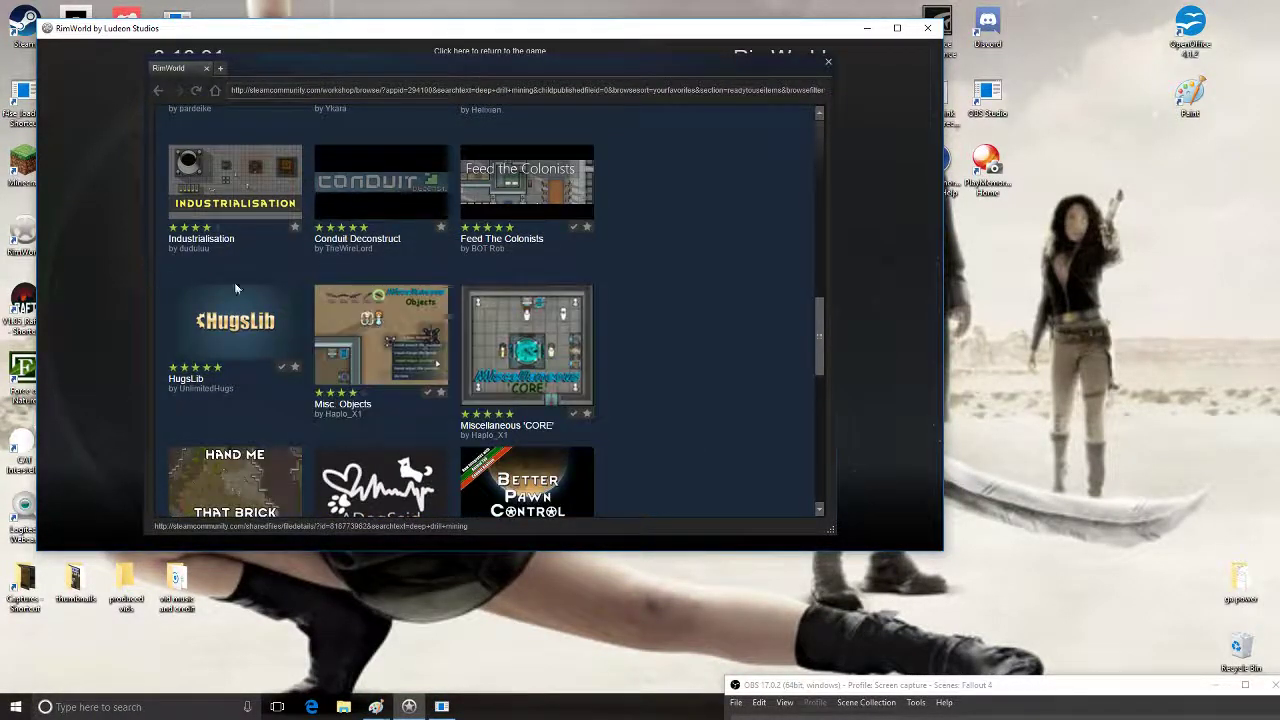
{"action": "mouse_move", "coordinate": [220, 357]}
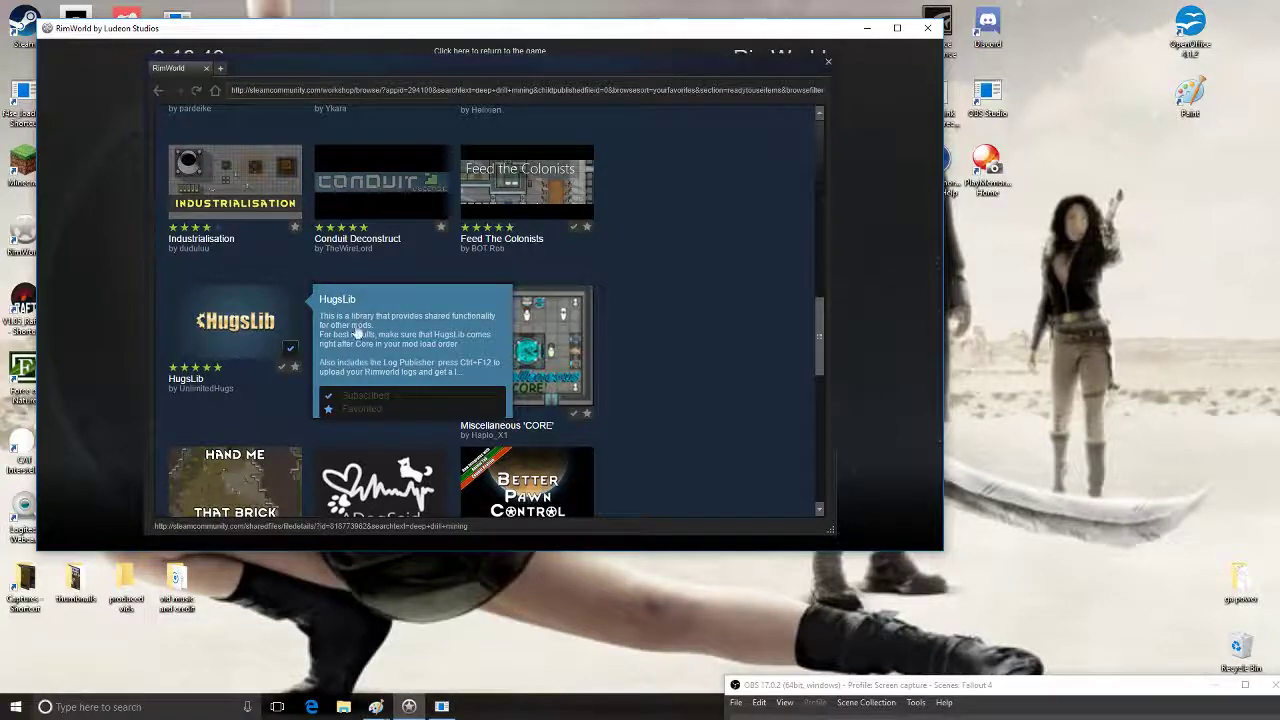
{"action": "mouse_move", "coordinate": [519, 328]}
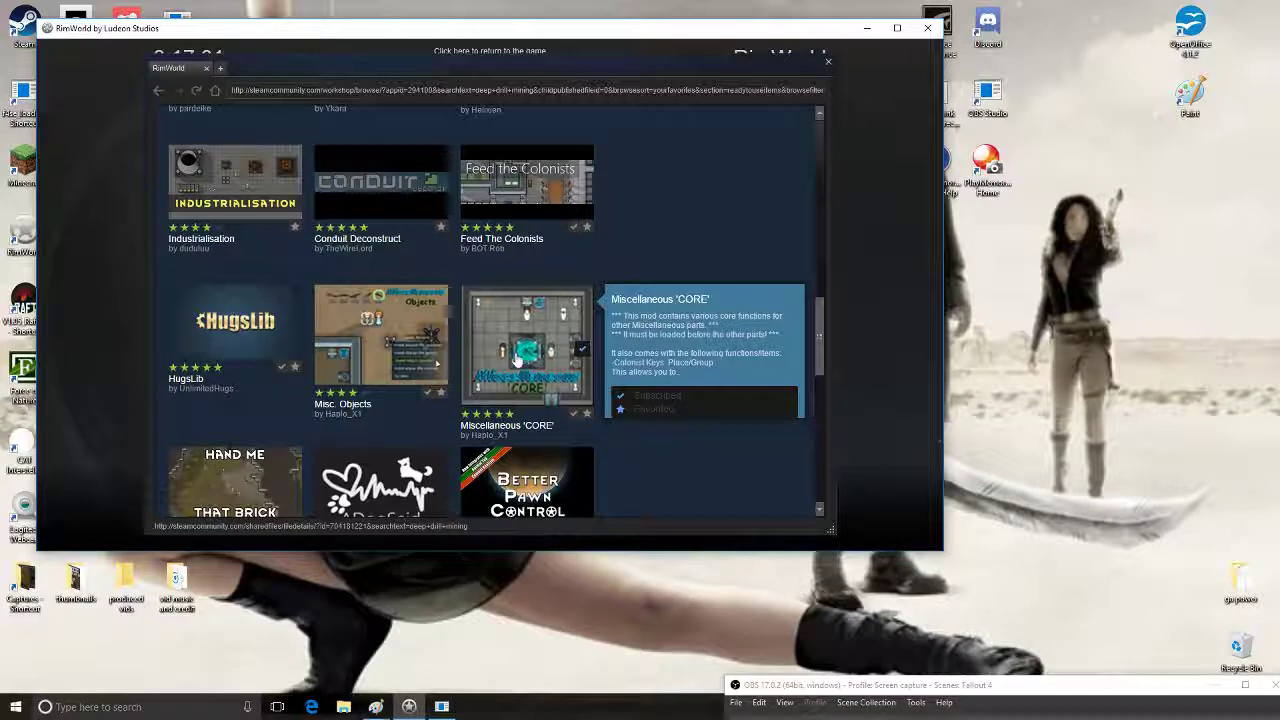
Look through the remaining mods on the first favorites page and open the second page
{"action": "scroll", "coordinate": [695, 287], "scroll_direction": "down", "scroll_amount": 2}
{"action": "scroll", "coordinate": [695, 287], "scroll_direction": "down", "scroll_amount": 6}
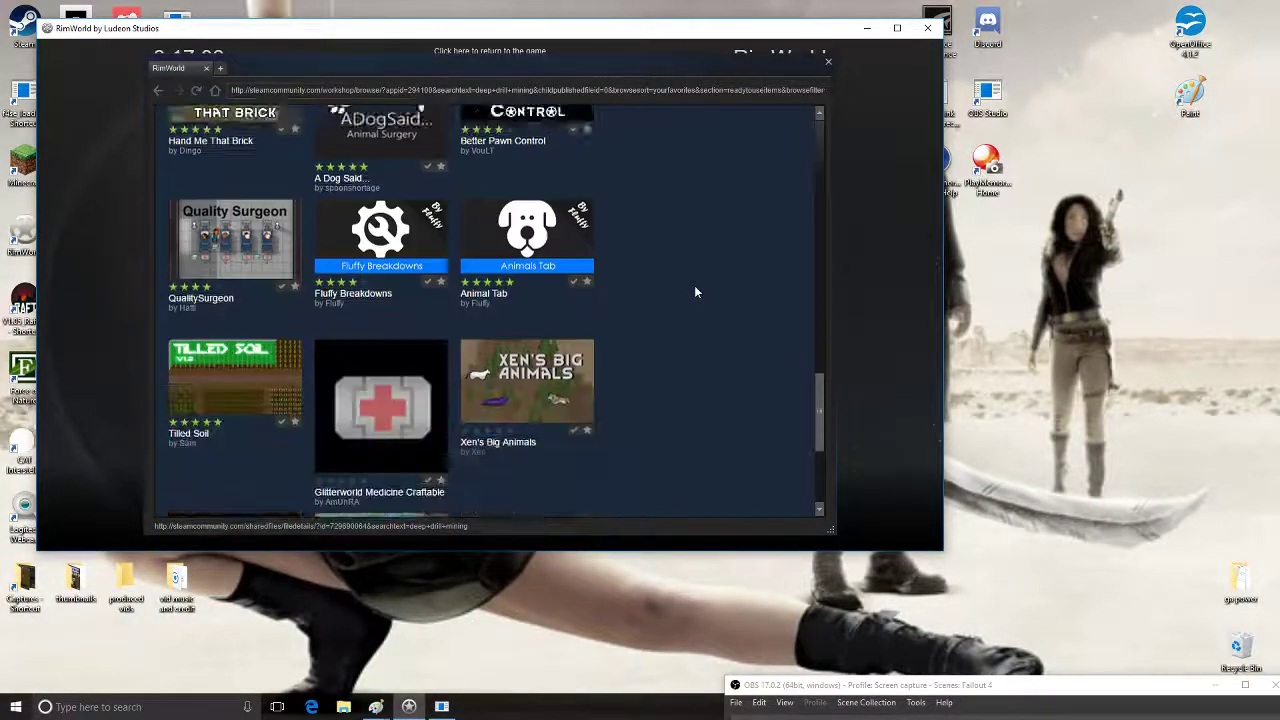
{"action": "scroll", "coordinate": [695, 291], "scroll_direction": "down", "scroll_amount": 2}
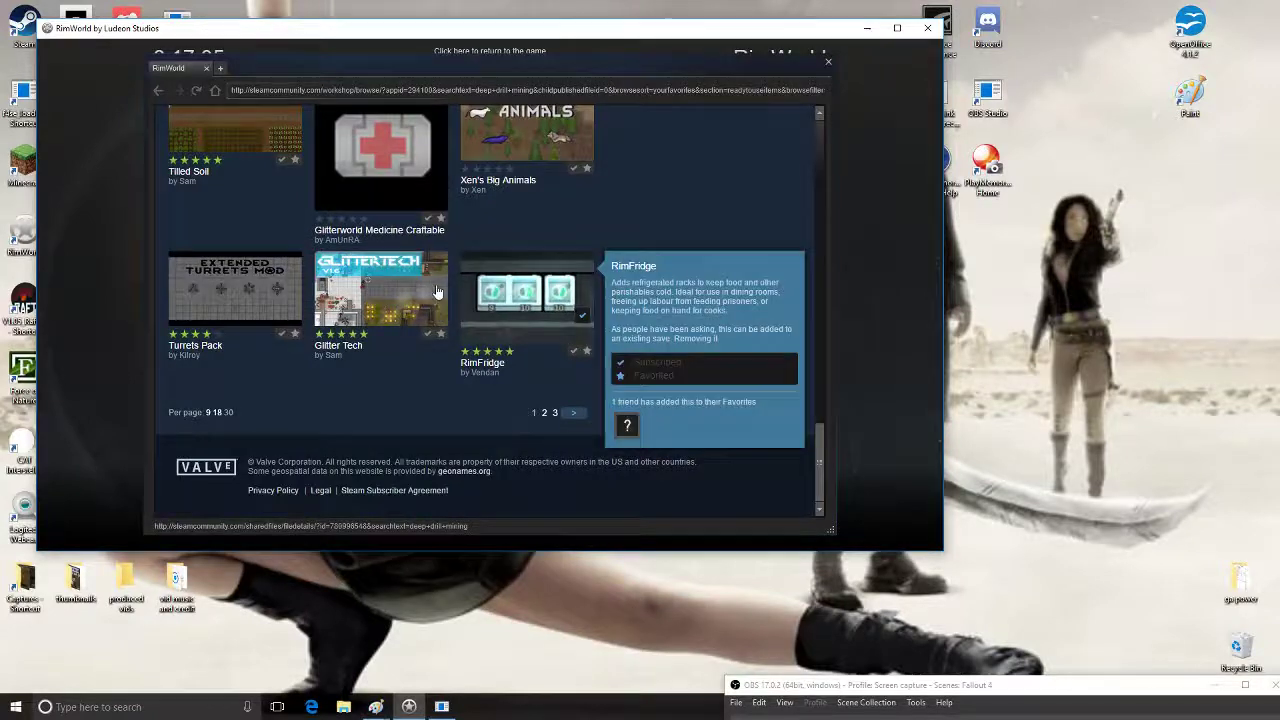
{"action": "left_click", "coordinate": [560, 406]}
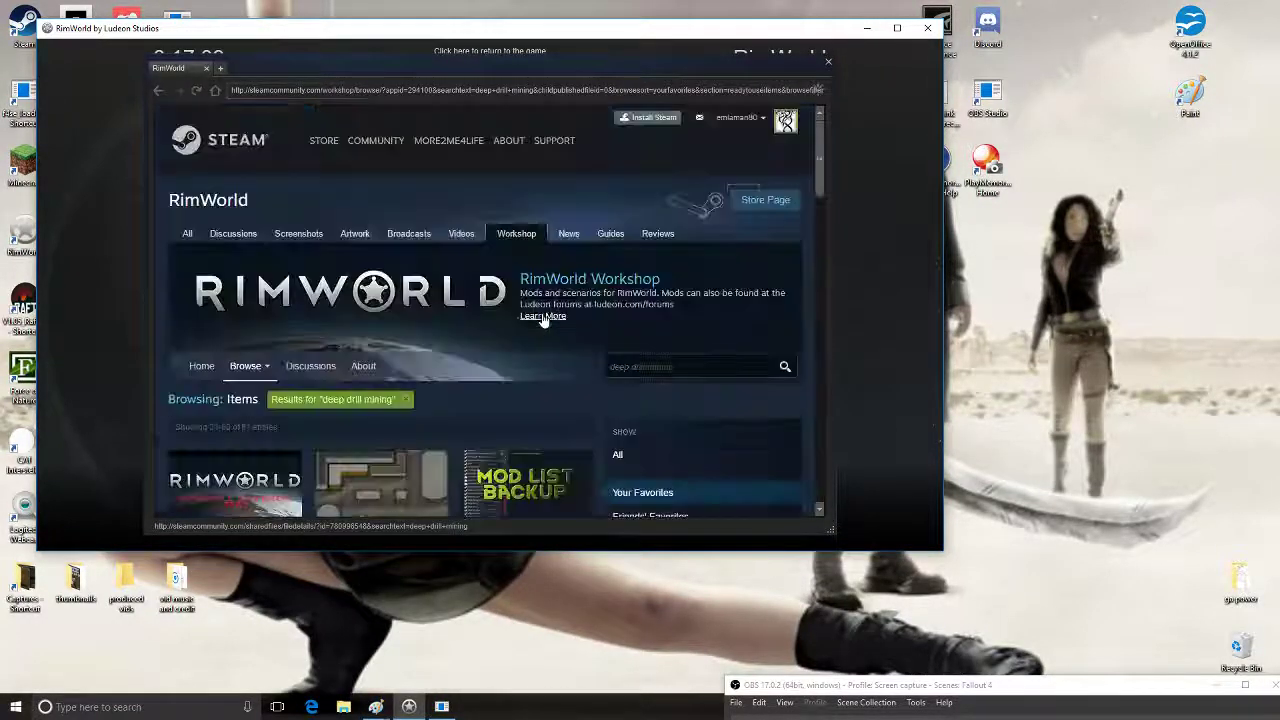
Open the Misc. Robots mod's page from the favorites and read its description and required items
{"action": "scroll", "coordinate": [550, 378], "scroll_direction": "down", "scroll_amount": 3}
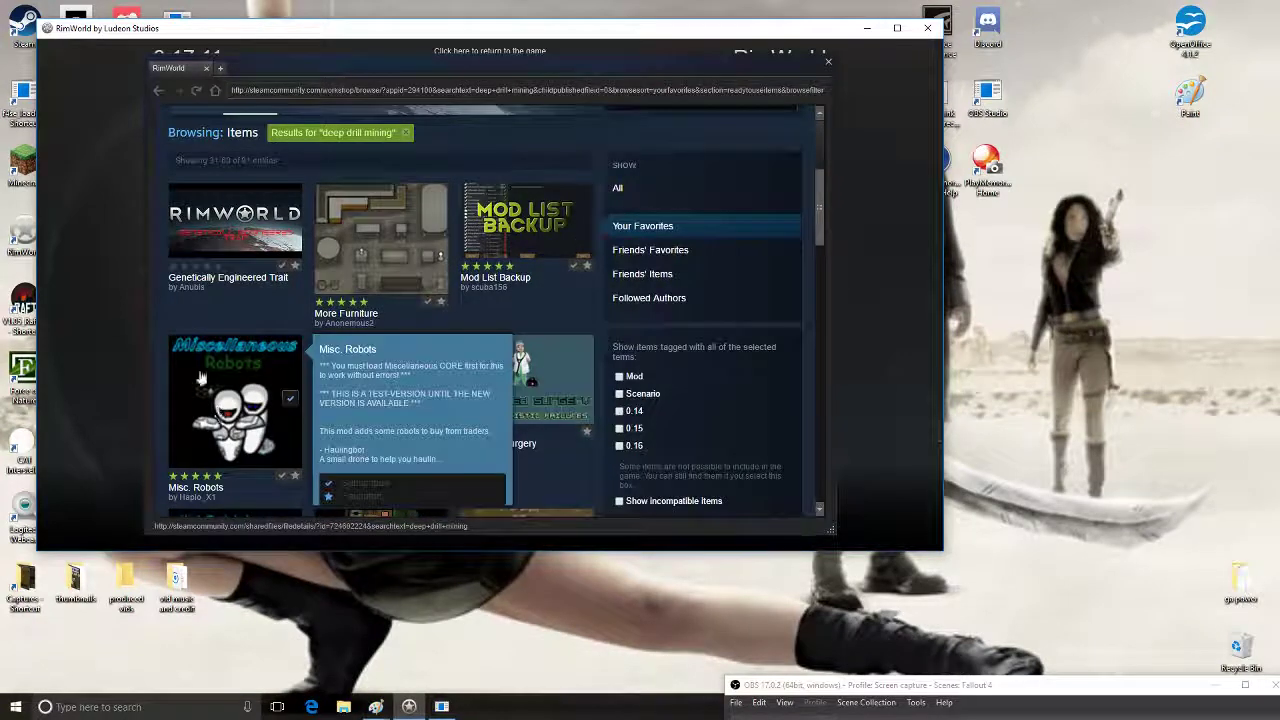
{"action": "left_click", "coordinate": [260, 374]}
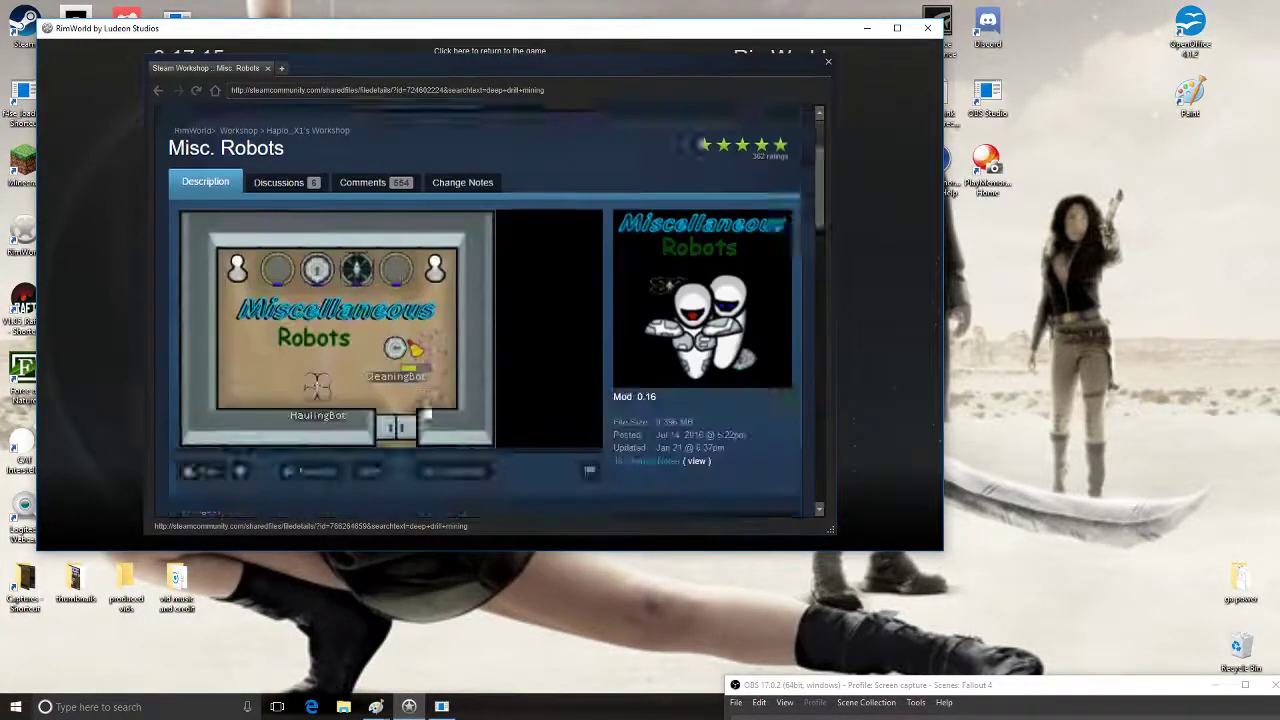
{"action": "scroll", "coordinate": [433, 405], "scroll_direction": "down", "scroll_amount": 3}
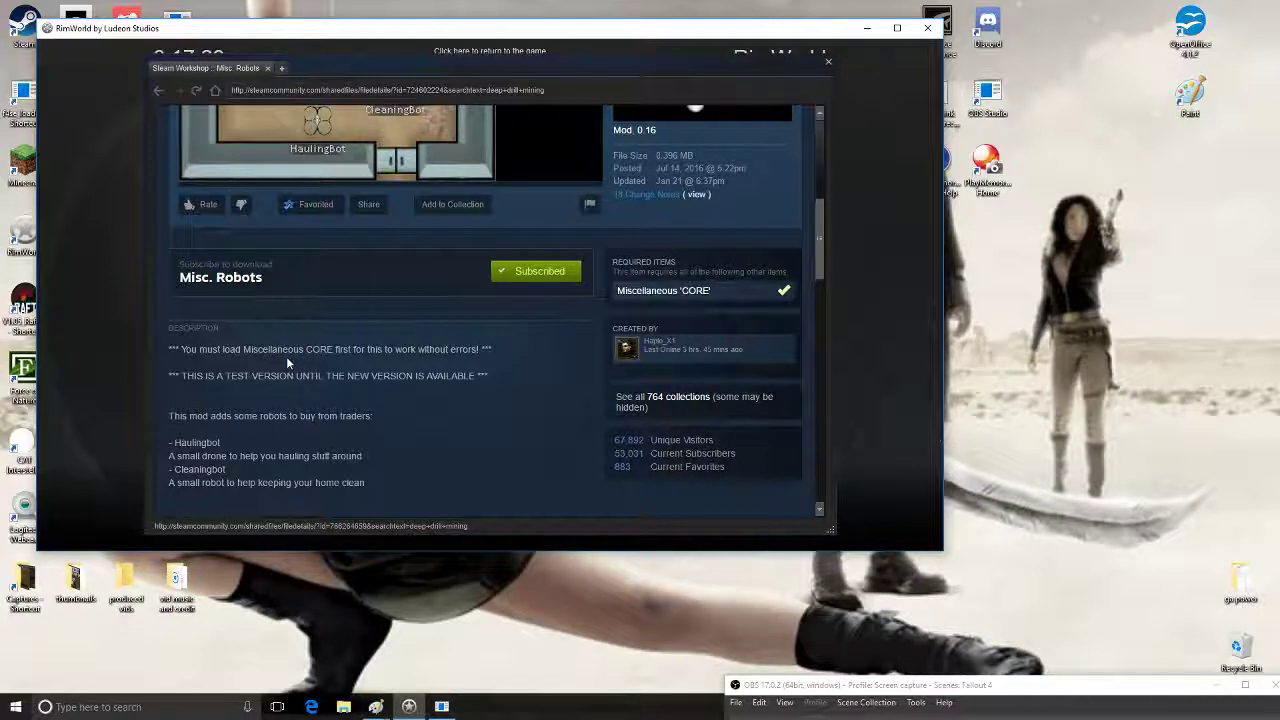
Leave the Misc. Robots page, close the Workshop browser and return to the in-game mod list
{"action": "left_click", "coordinate": [159, 91]}
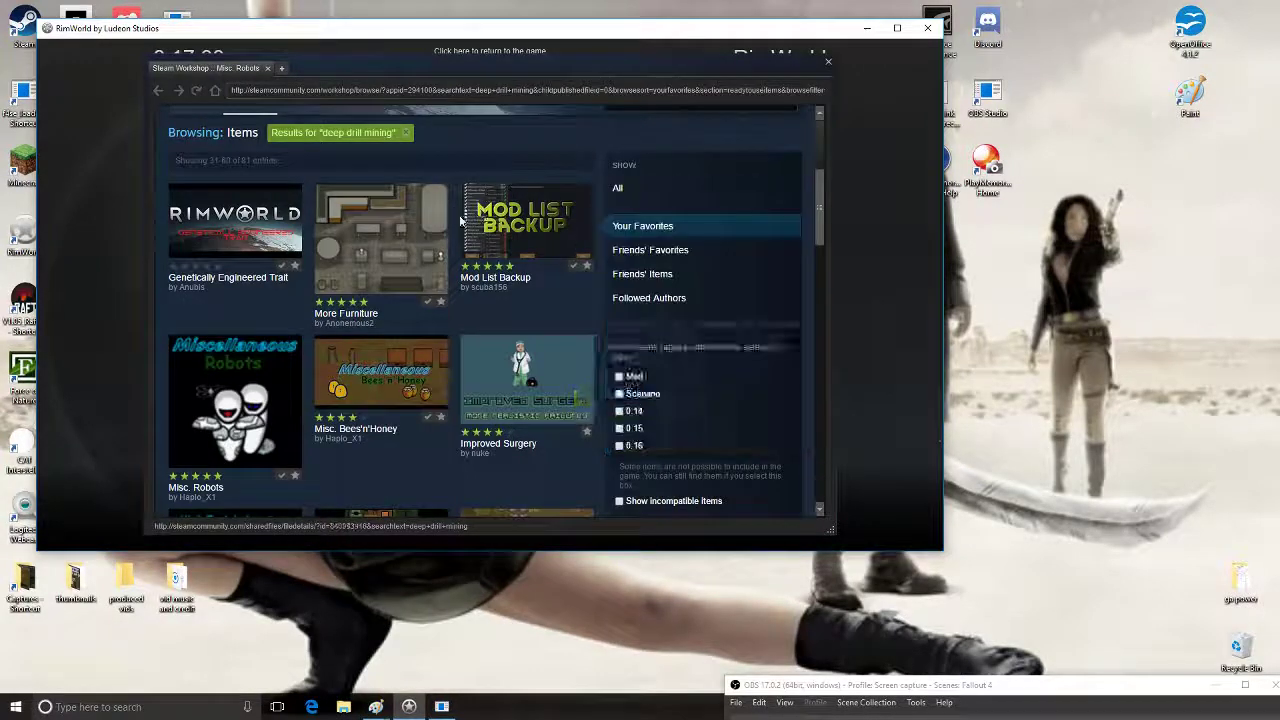
{"action": "scroll", "coordinate": [545, 305], "scroll_direction": "up", "scroll_amount": 3}
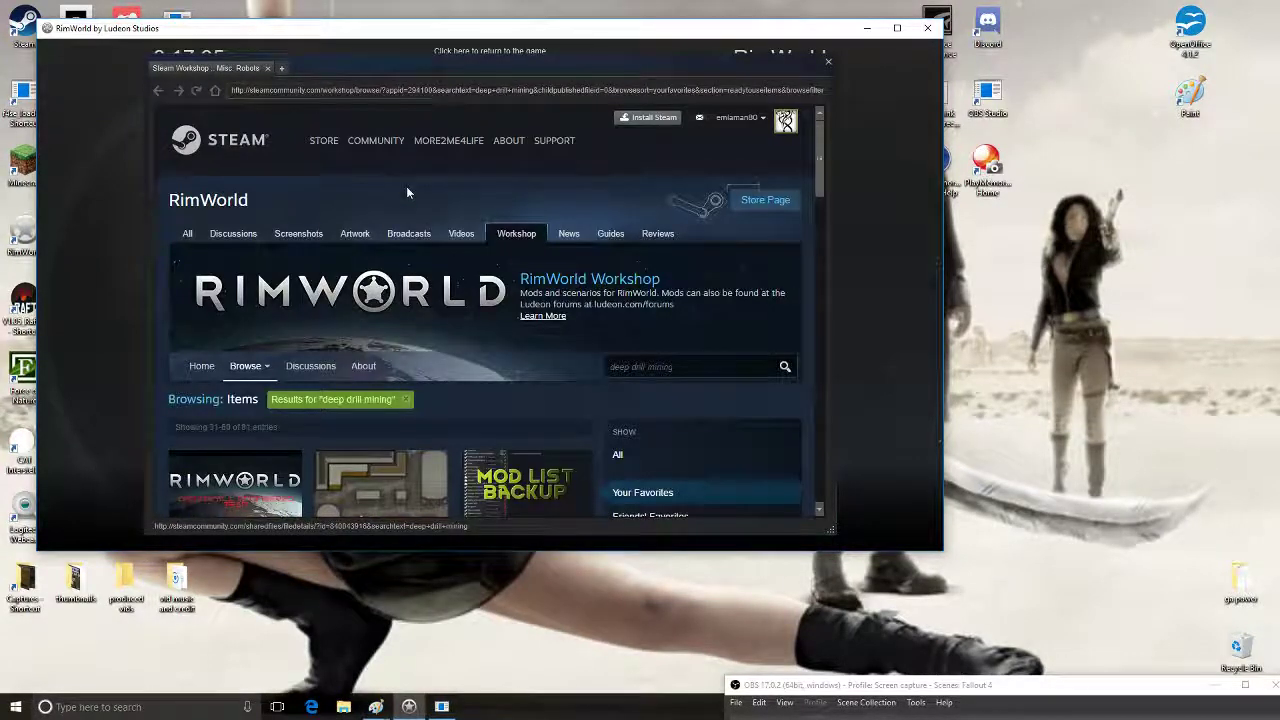
{"action": "left_click", "coordinate": [827, 65]}
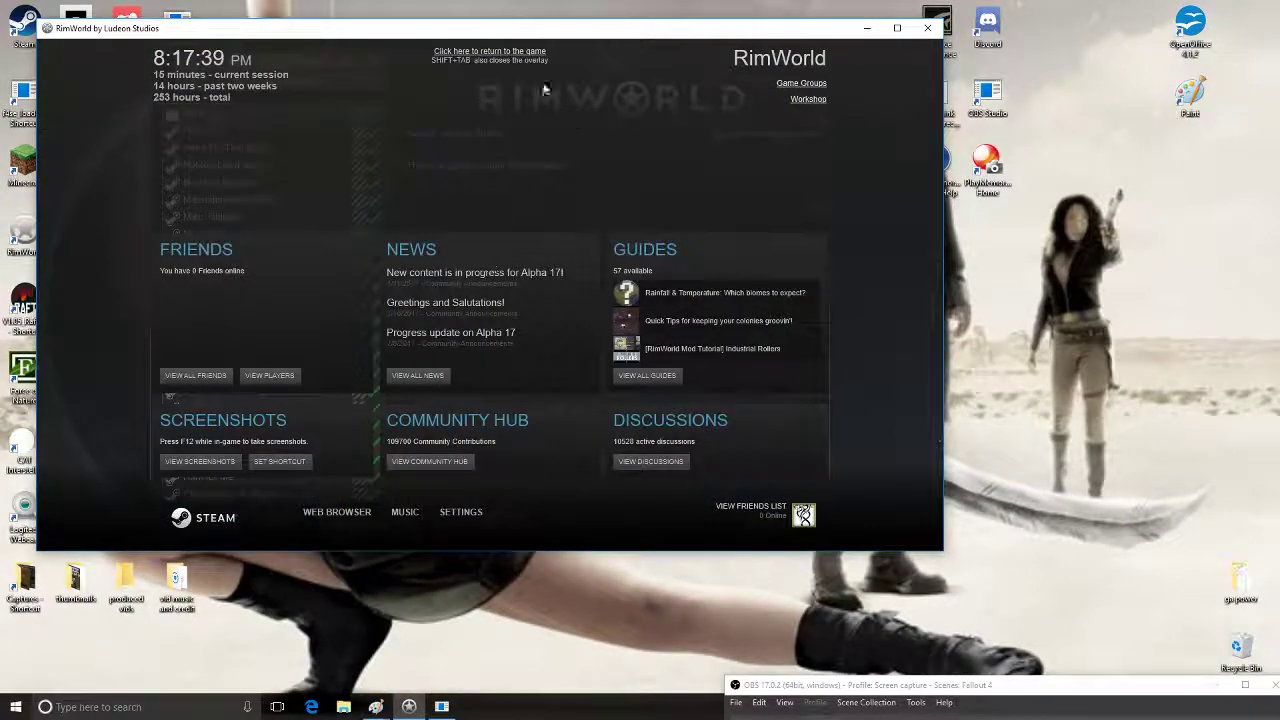
{"action": "left_click", "coordinate": [500, 55]}
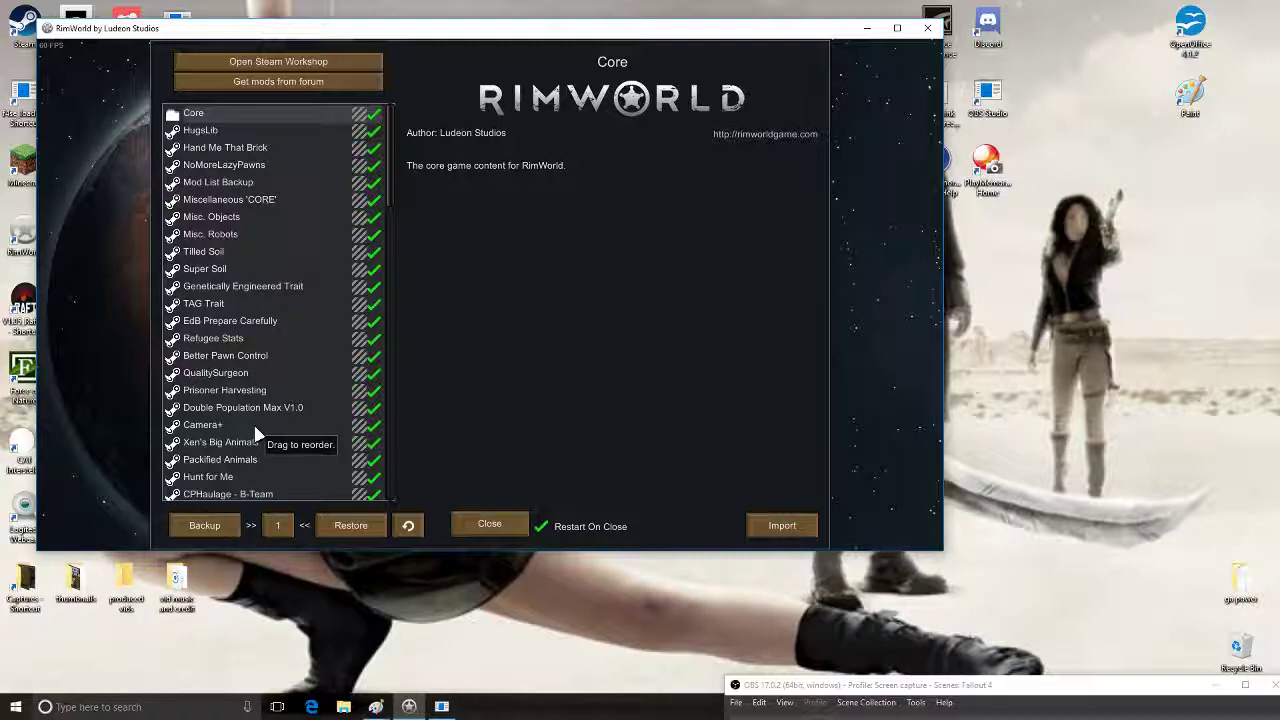
Look through the mod list to its end and restore the mod configuration saved in backup slot 1
{"action": "scroll", "coordinate": [262, 420], "scroll_direction": "down", "scroll_amount": 8}
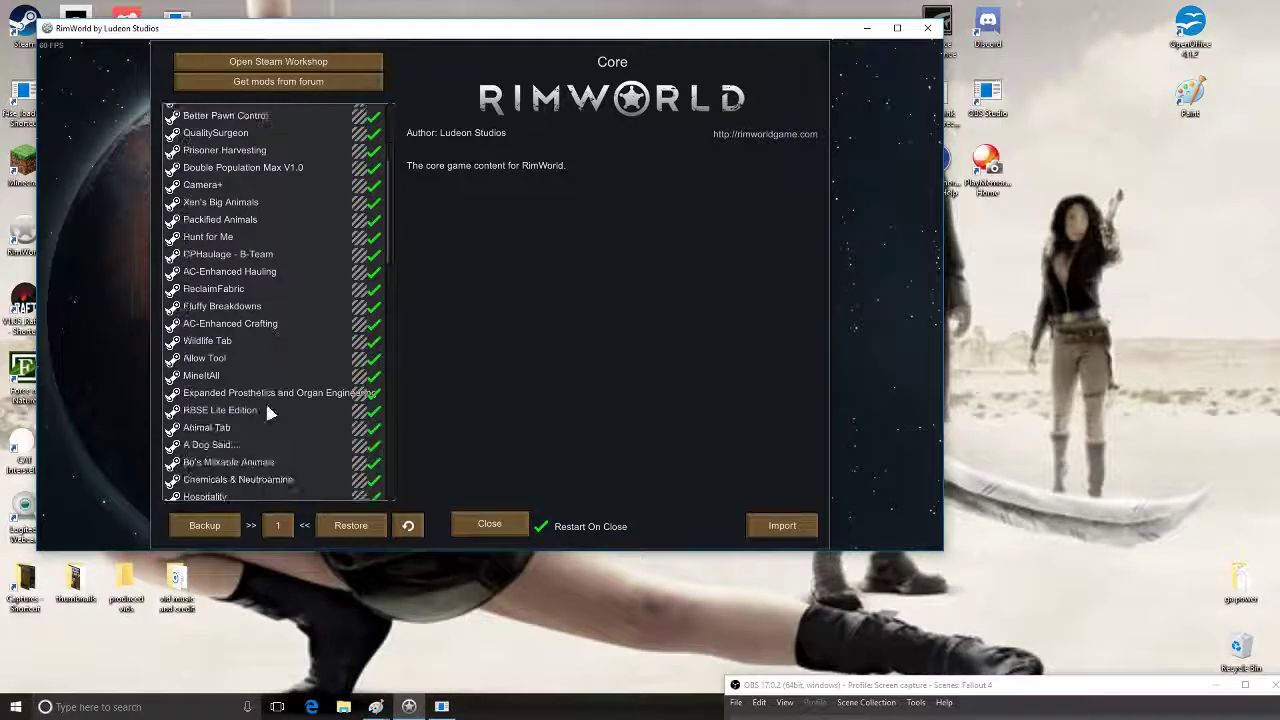
{"action": "scroll", "coordinate": [267, 410], "scroll_direction": "down", "scroll_amount": 6}
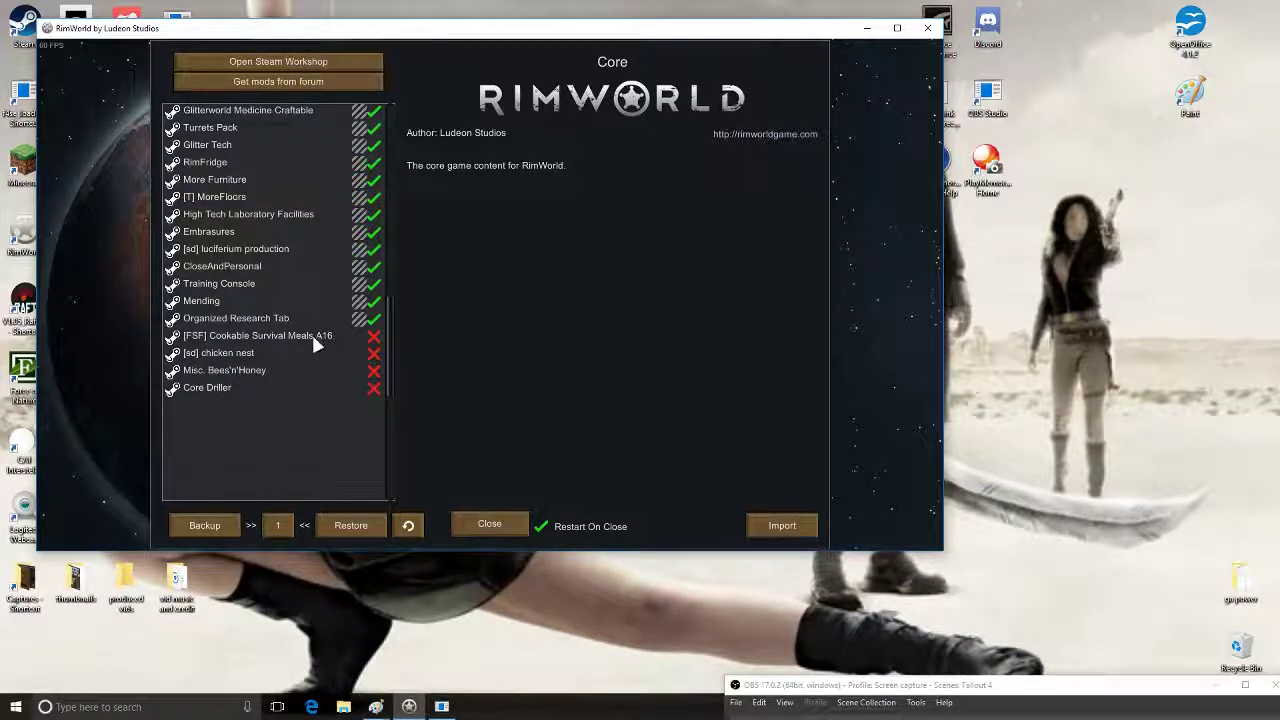
{"action": "left_click", "coordinate": [340, 528]}
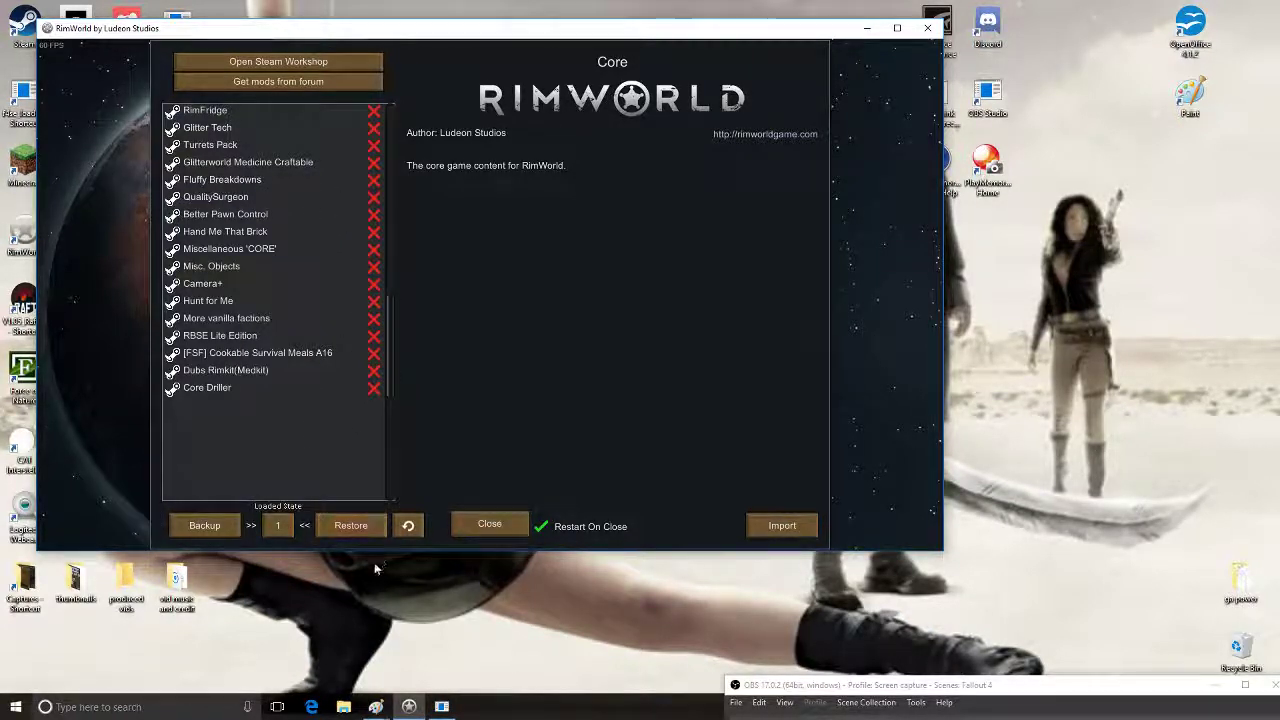
Select backup slot 3 and restore its saved mod configuration
{"action": "left_click", "coordinate": [289, 530]}
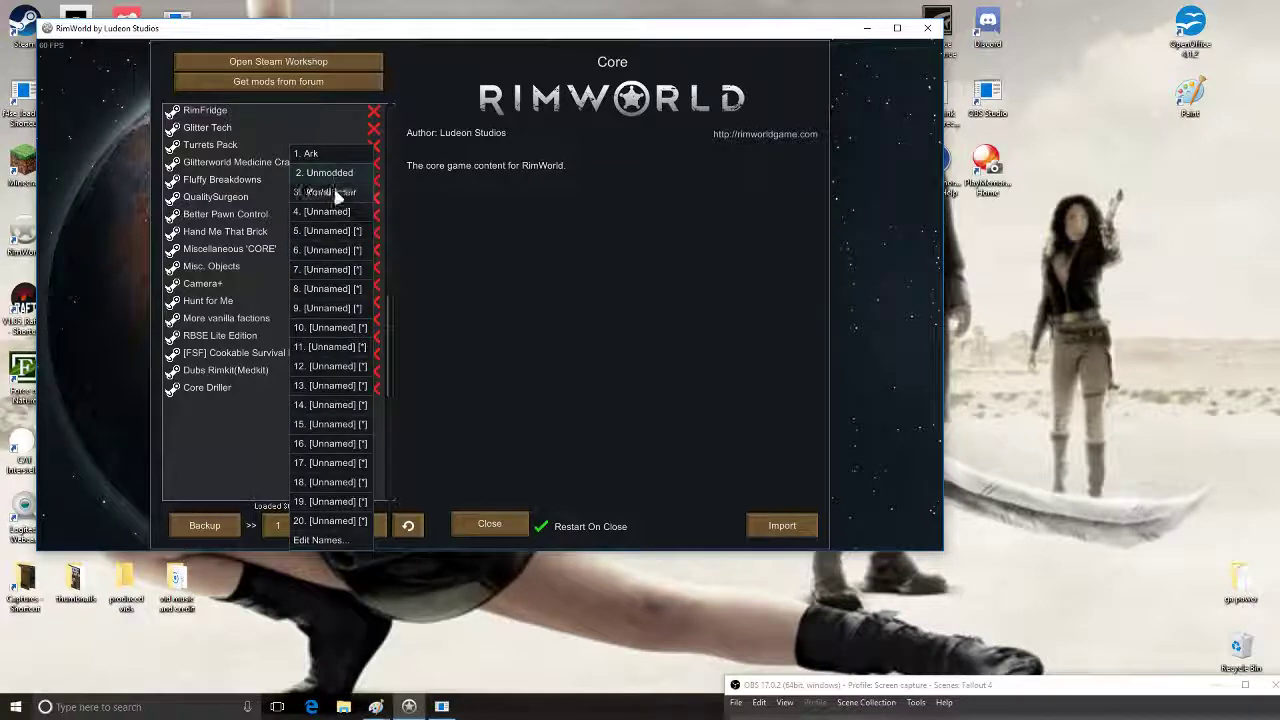
{"action": "left_click", "coordinate": [340, 192]}
{"action": "left_click", "coordinate": [345, 525]}
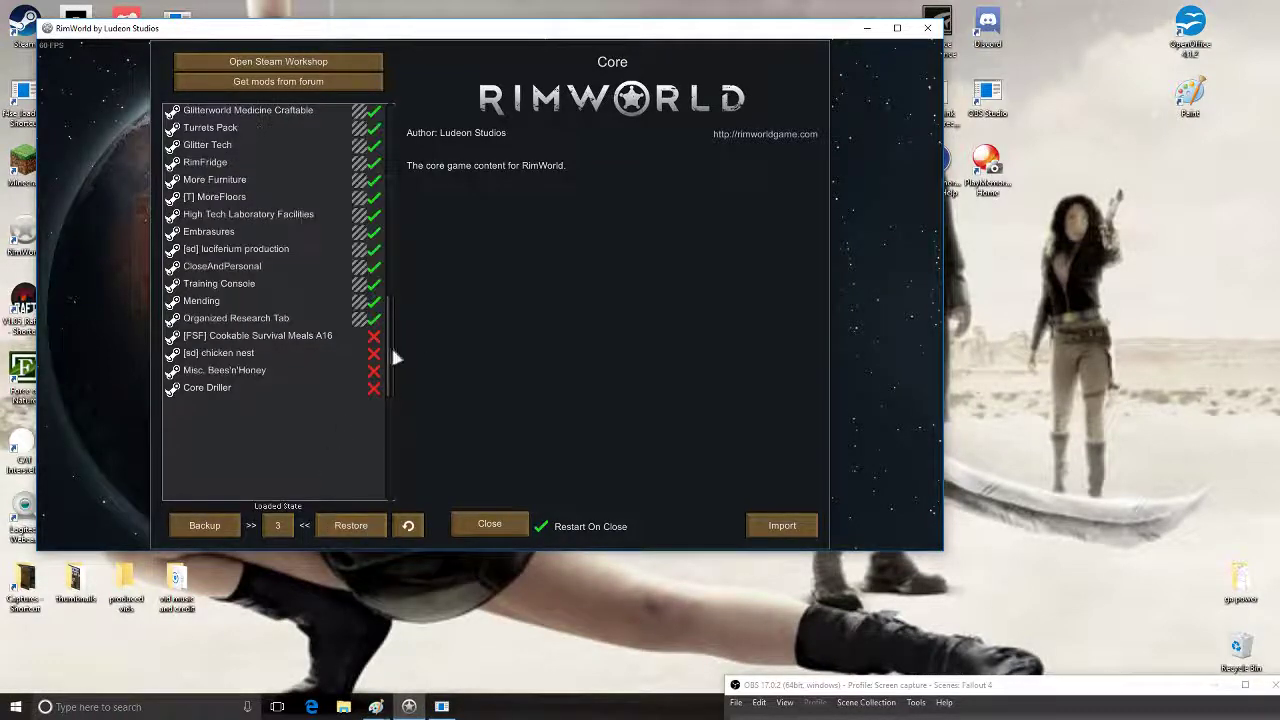
{"action": "scroll", "coordinate": [300, 400], "scroll_direction": "up", "scroll_amount": 15}
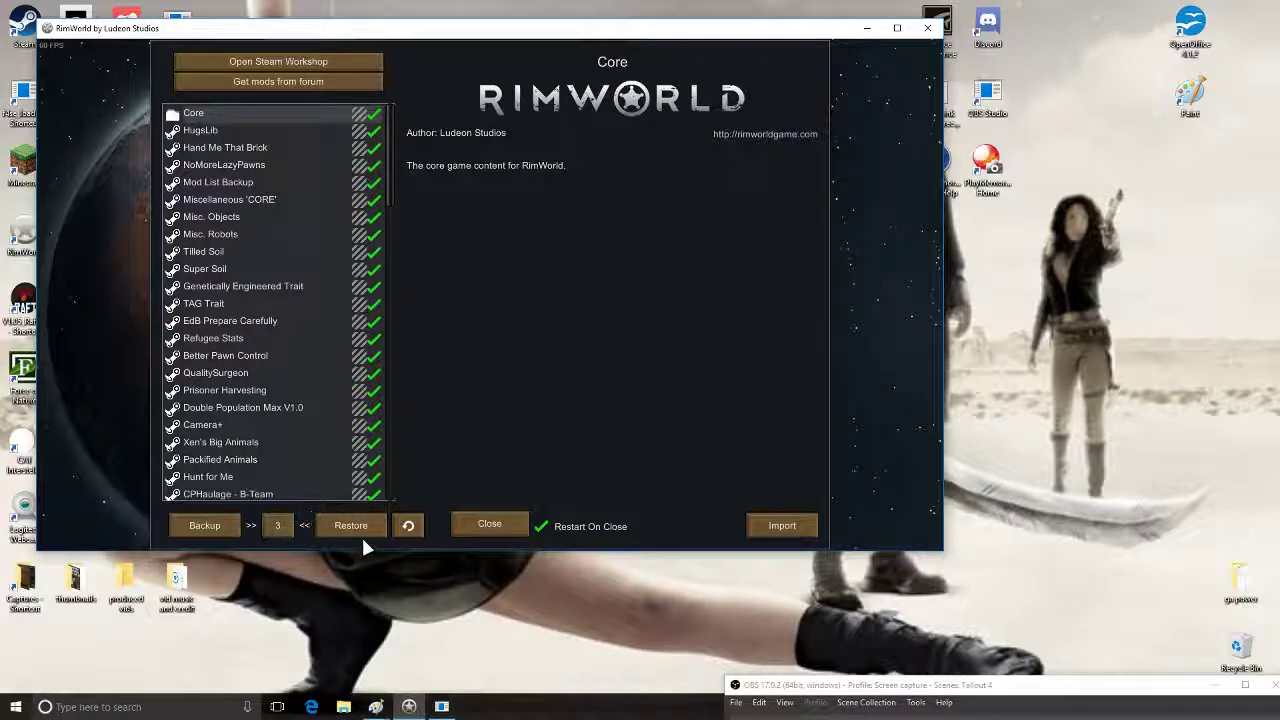
Enable the inactive mods [FSF] Cookable Survival Meals A16 and Core Driller at the end of the mod list
{"action": "left_click", "coordinate": [282, 527]}
{"action": "scroll", "coordinate": [290, 290], "scroll_direction": "down", "scroll_amount": 10}
{"action": "scroll", "coordinate": [292, 283], "scroll_direction": "down", "scroll_amount": 7}
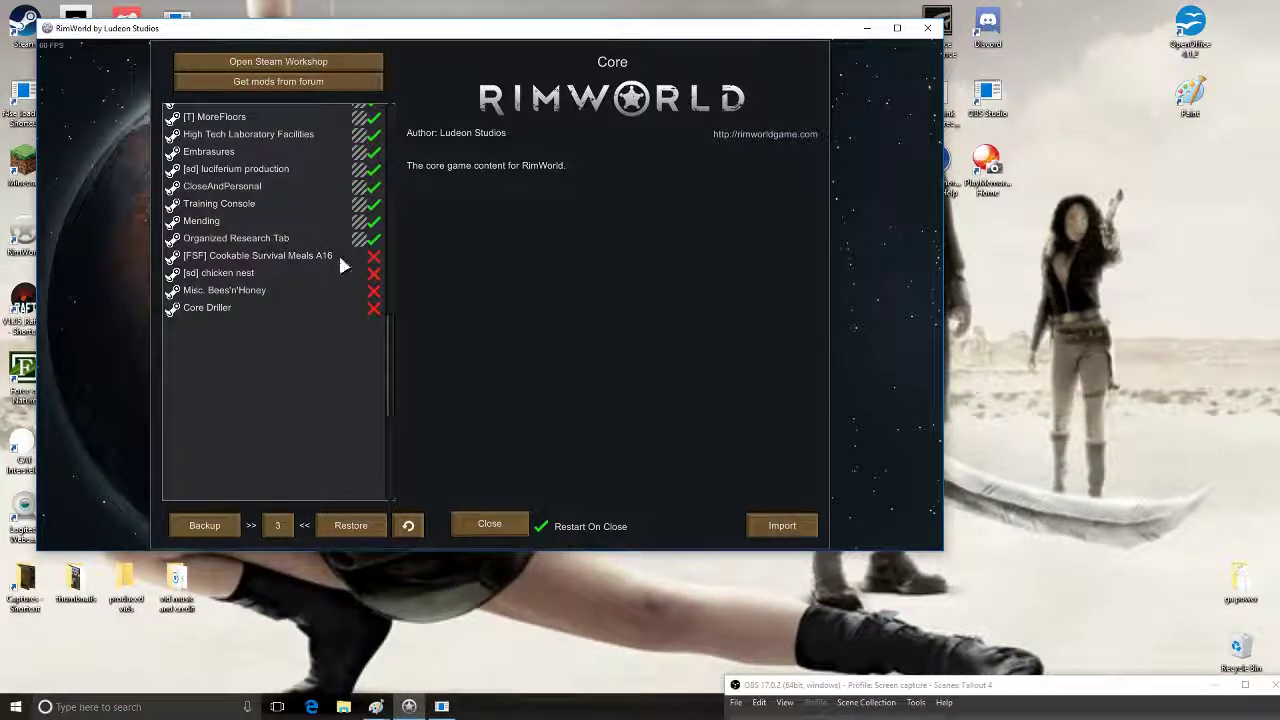
{"action": "left_click", "coordinate": [372, 257]}
{"action": "left_click", "coordinate": [373, 308]}
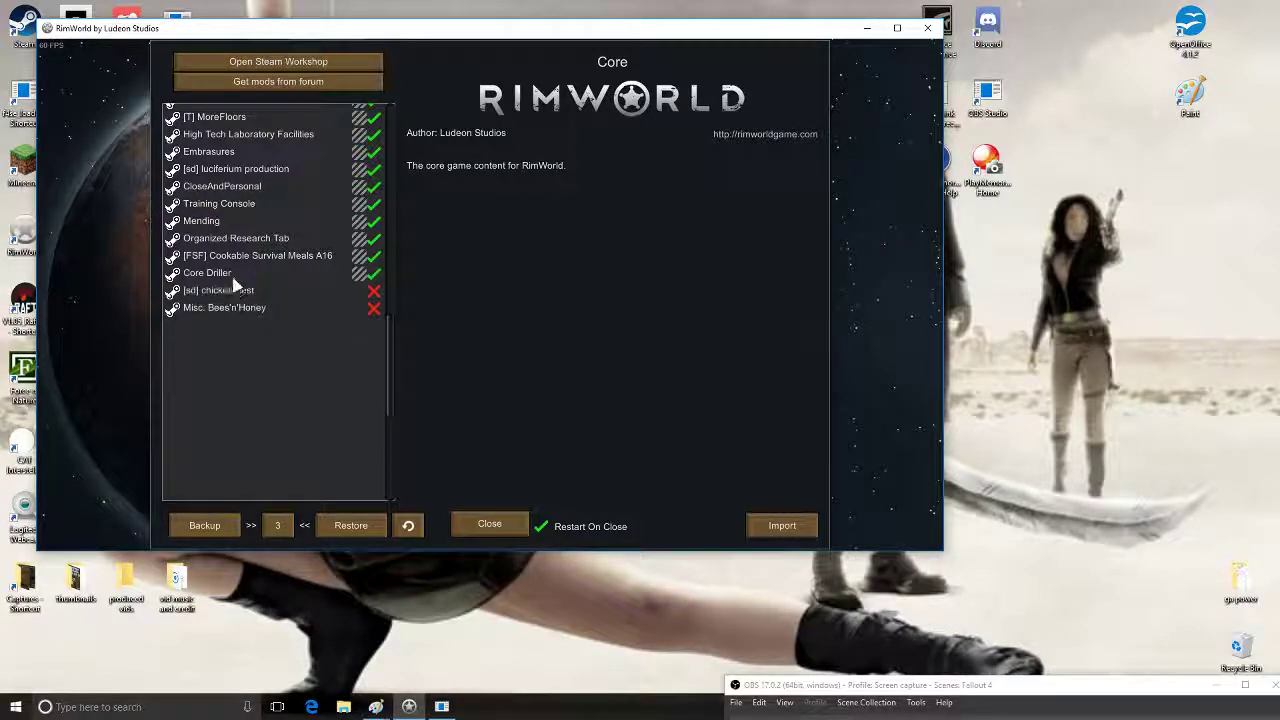
Look through the load order of the active mods from Core down to [sd] luciferium production
{"action": "scroll", "coordinate": [340, 340], "scroll_direction": "up", "scroll_amount": 1}
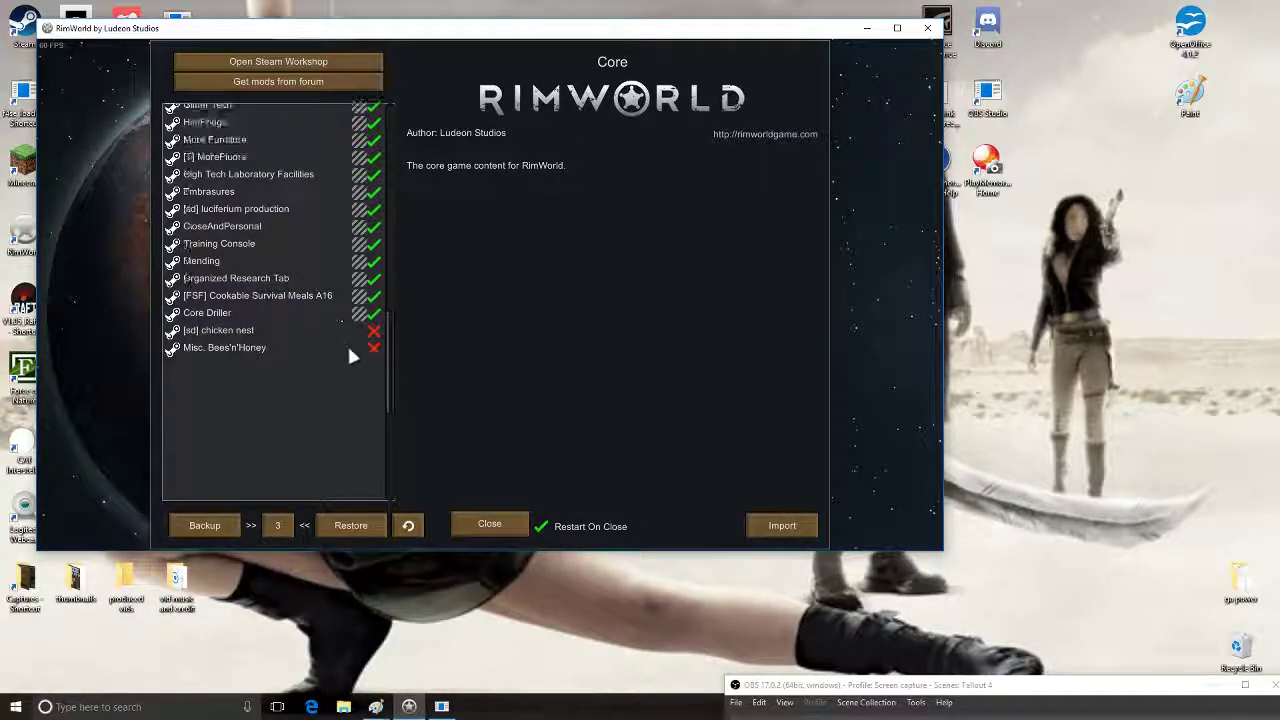
{"action": "scroll", "coordinate": [349, 348], "scroll_direction": "up", "scroll_amount": 10}
{"action": "scroll", "coordinate": [349, 348], "scroll_direction": "up", "scroll_amount": 7}
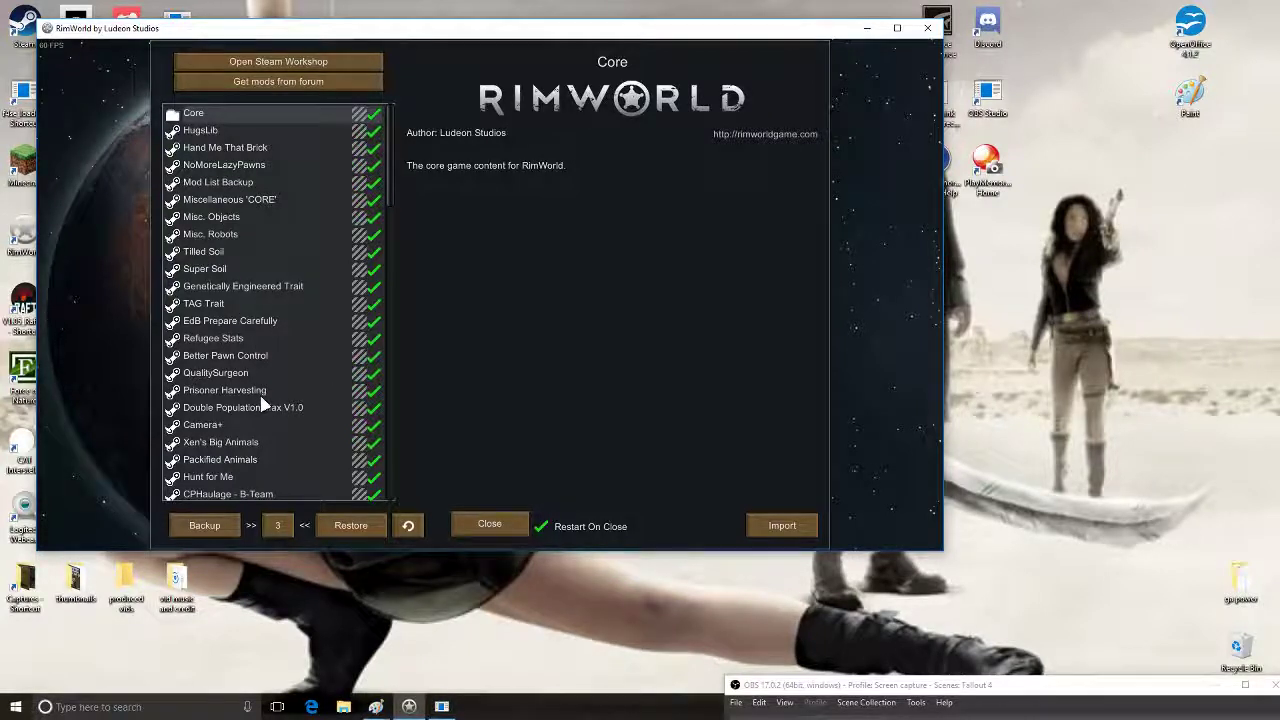
{"action": "scroll", "coordinate": [277, 395], "scroll_direction": "down", "scroll_amount": 3}
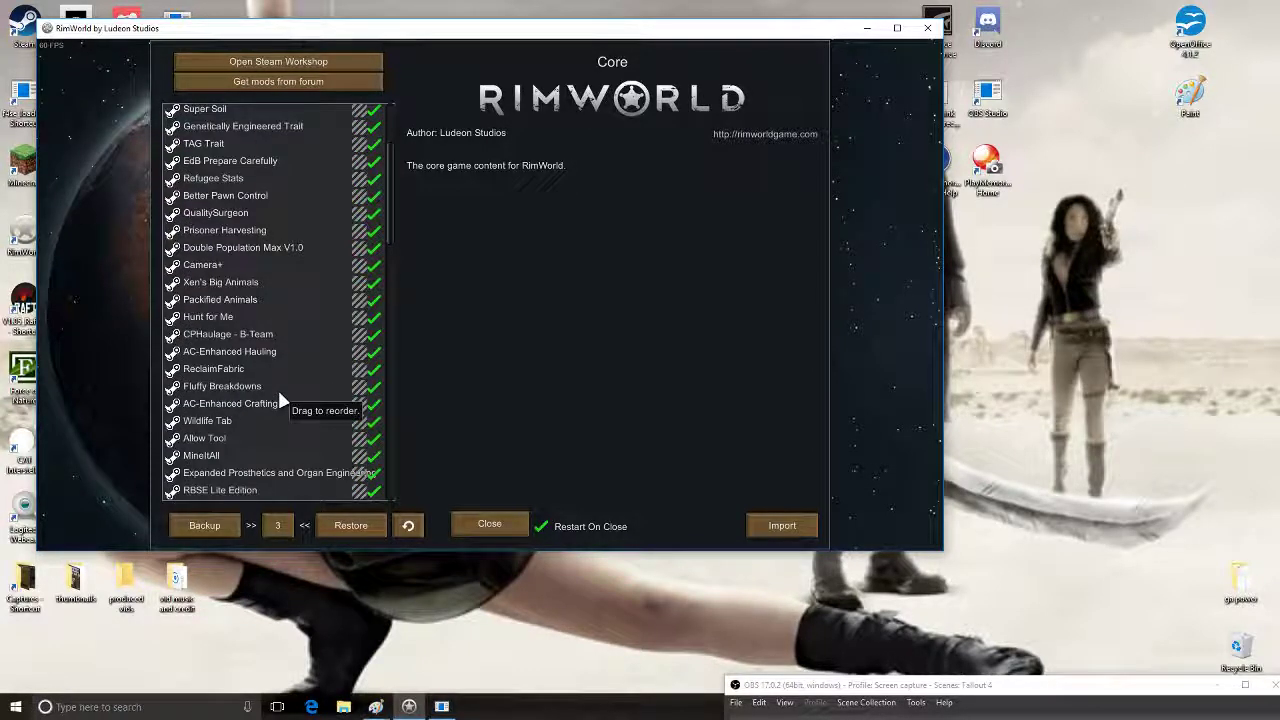
{"action": "scroll", "coordinate": [282, 400], "scroll_direction": "down", "scroll_amount": 2}
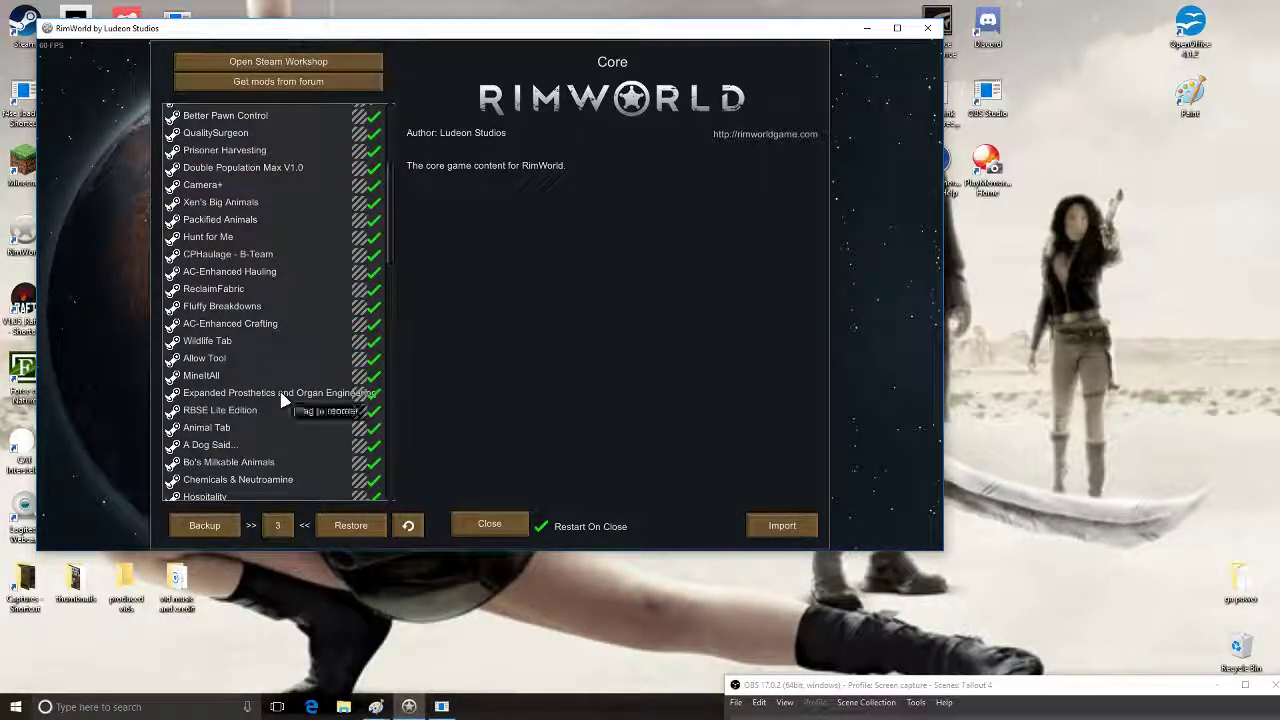
{"action": "scroll", "coordinate": [282, 400], "scroll_direction": "down", "scroll_amount": 1}
{"action": "scroll", "coordinate": [281, 398], "scroll_direction": "down", "scroll_amount": 3}
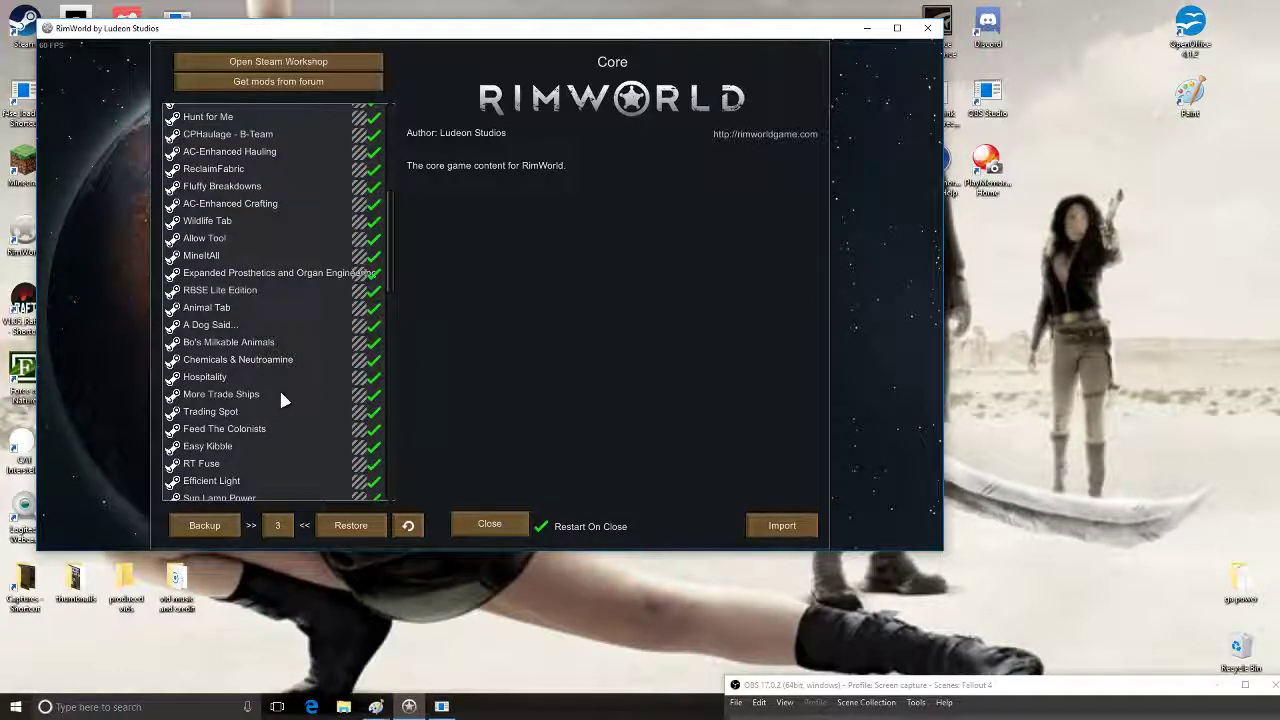
{"action": "scroll", "coordinate": [283, 399], "scroll_direction": "down", "scroll_amount": 3}
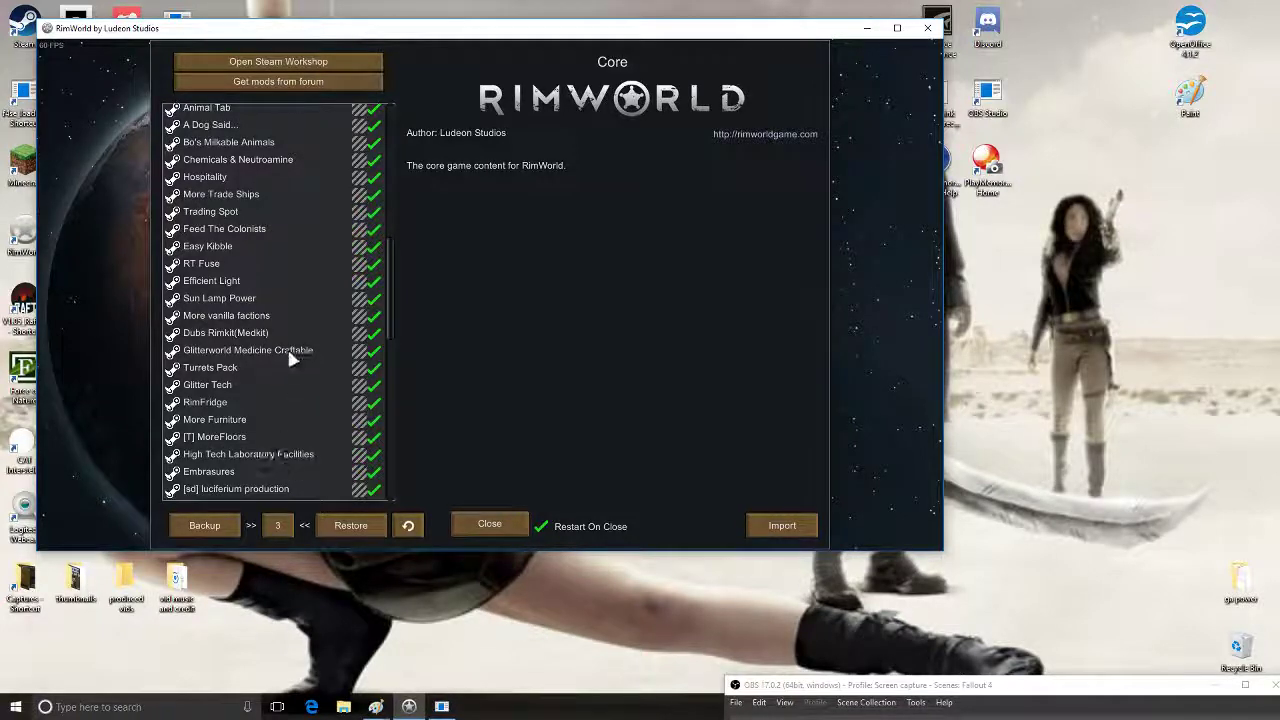
{"action": "scroll", "coordinate": [289, 358], "scroll_direction": "up", "scroll_amount": 10}
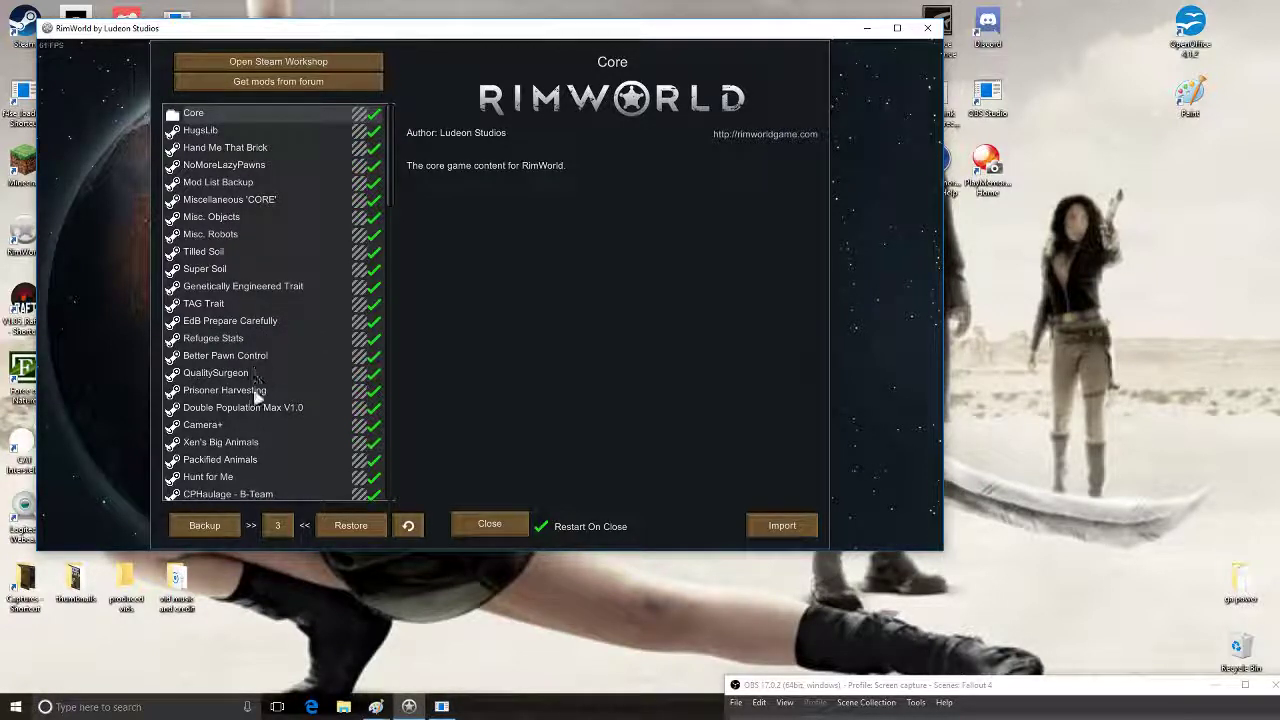
Examine the middle of the load order, from Miscellaneous 'CORE' to High Tech Laboratory Facilities, and return to Core
{"action": "scroll", "coordinate": [278, 368], "scroll_direction": "down", "scroll_amount": 2}
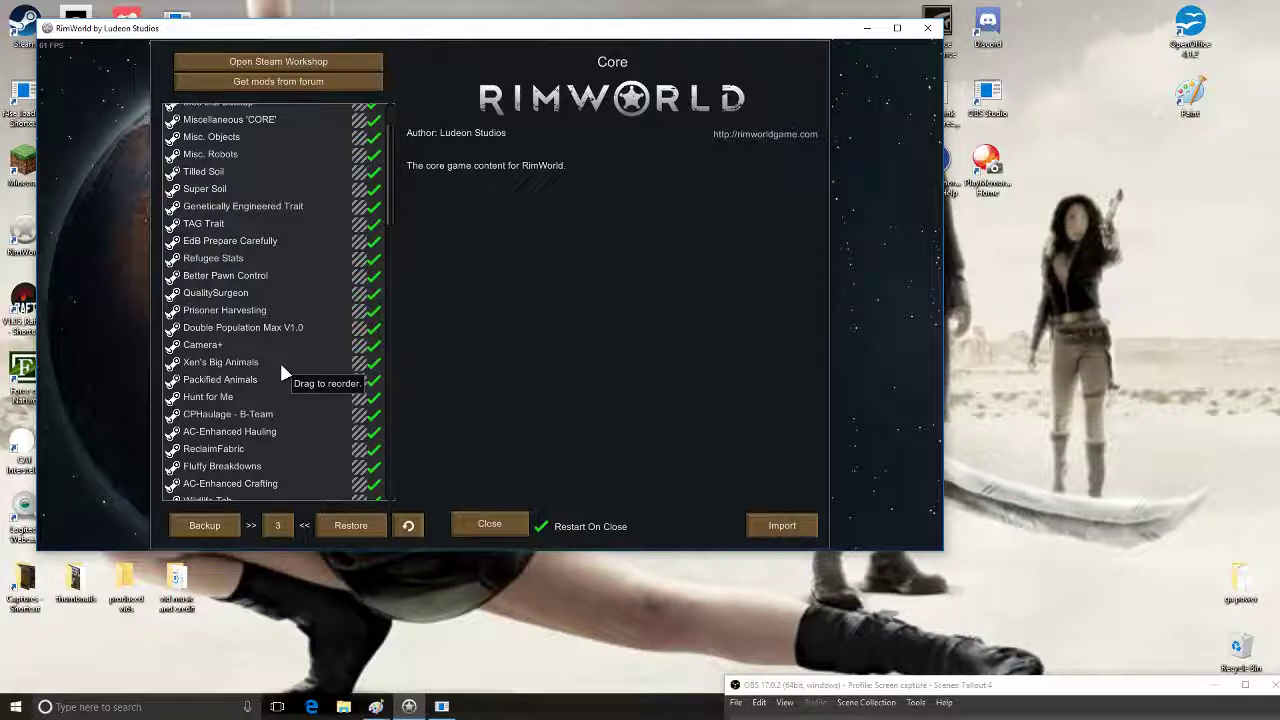
{"action": "scroll", "coordinate": [281, 367], "scroll_direction": "down", "scroll_amount": 3}
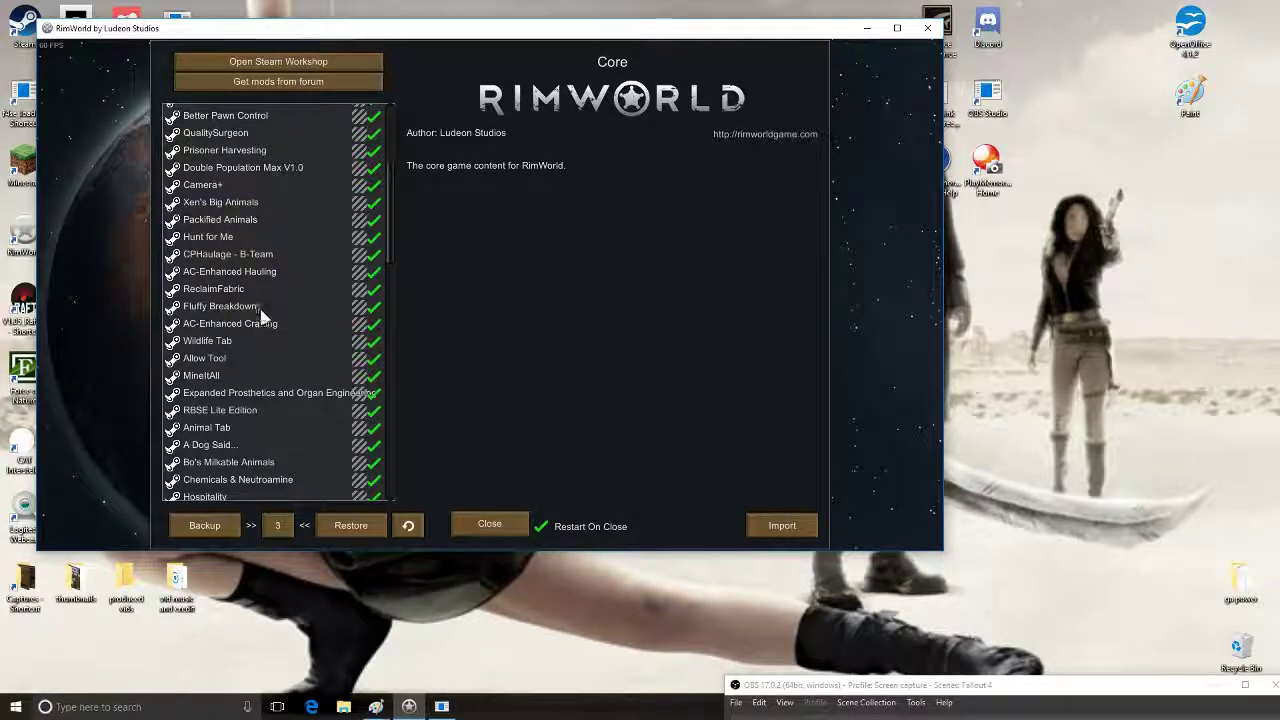
{"action": "scroll", "coordinate": [262, 312], "scroll_direction": "down", "scroll_amount": 2}
{"action": "scroll", "coordinate": [292, 318], "scroll_direction": "down", "scroll_amount": 3}
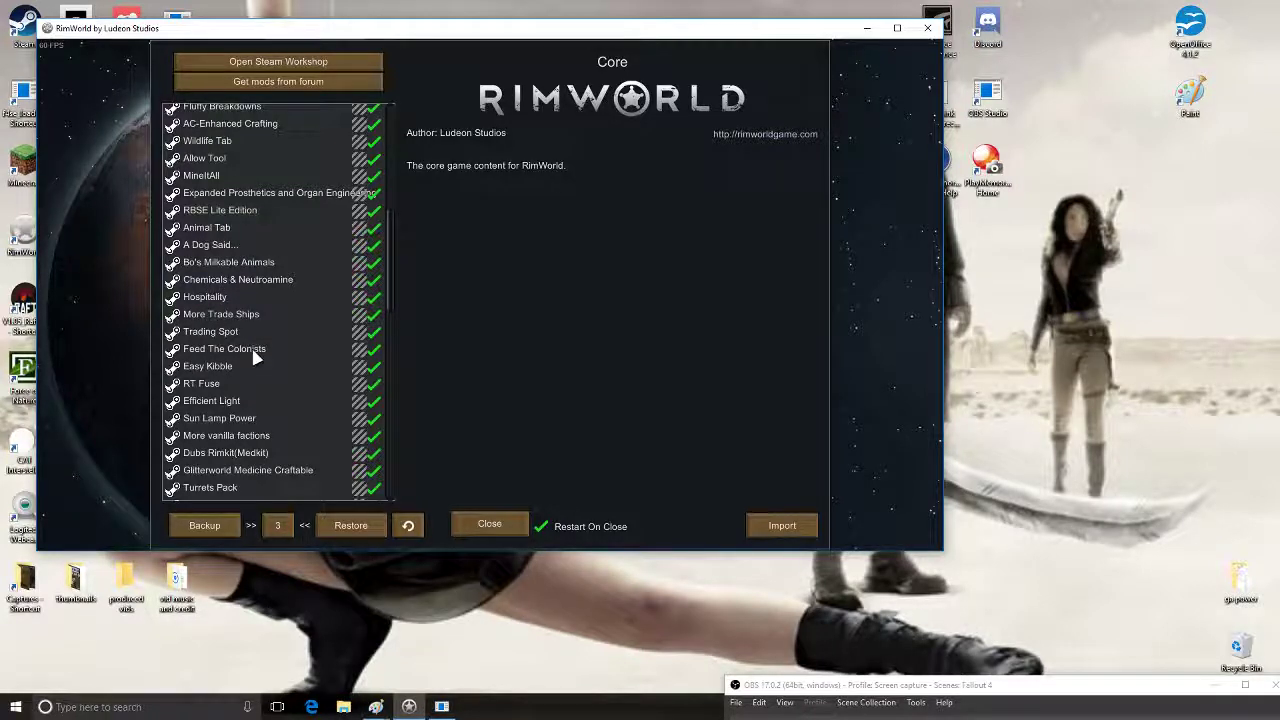
{"action": "scroll", "coordinate": [255, 357], "scroll_direction": "up", "scroll_amount": 1}
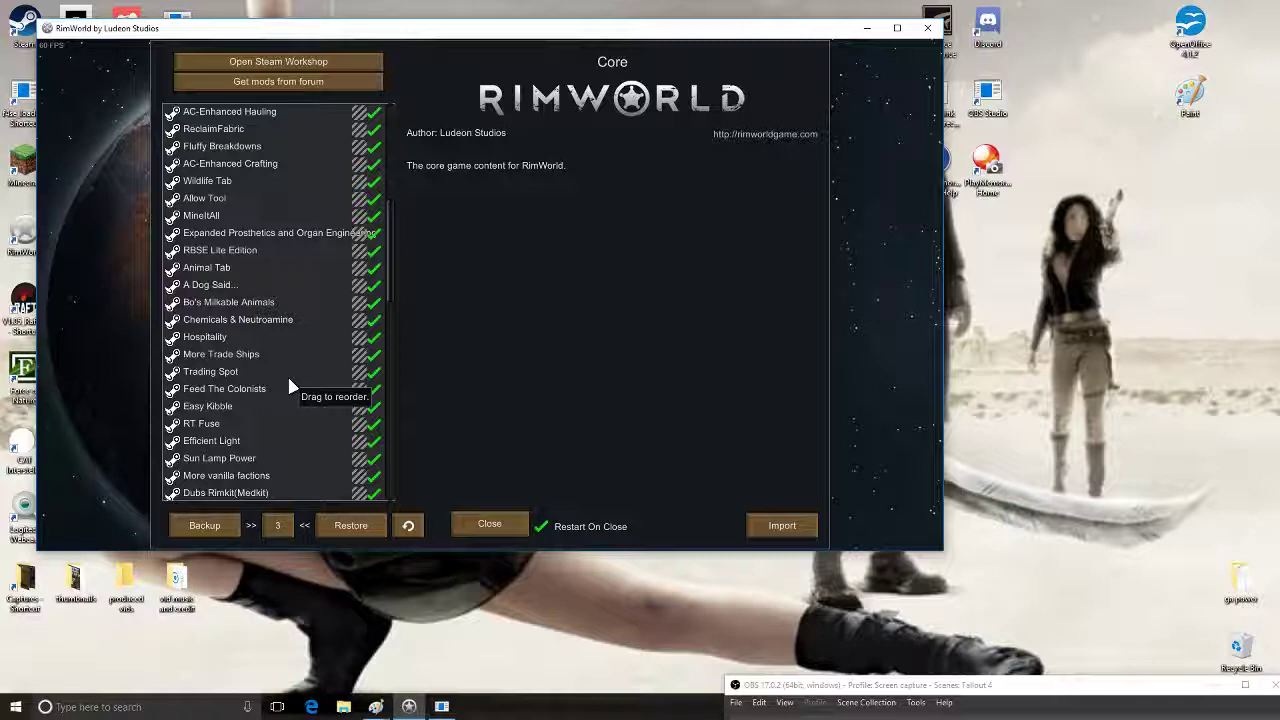
{"action": "scroll", "coordinate": [288, 386], "scroll_direction": "down", "scroll_amount": 3}
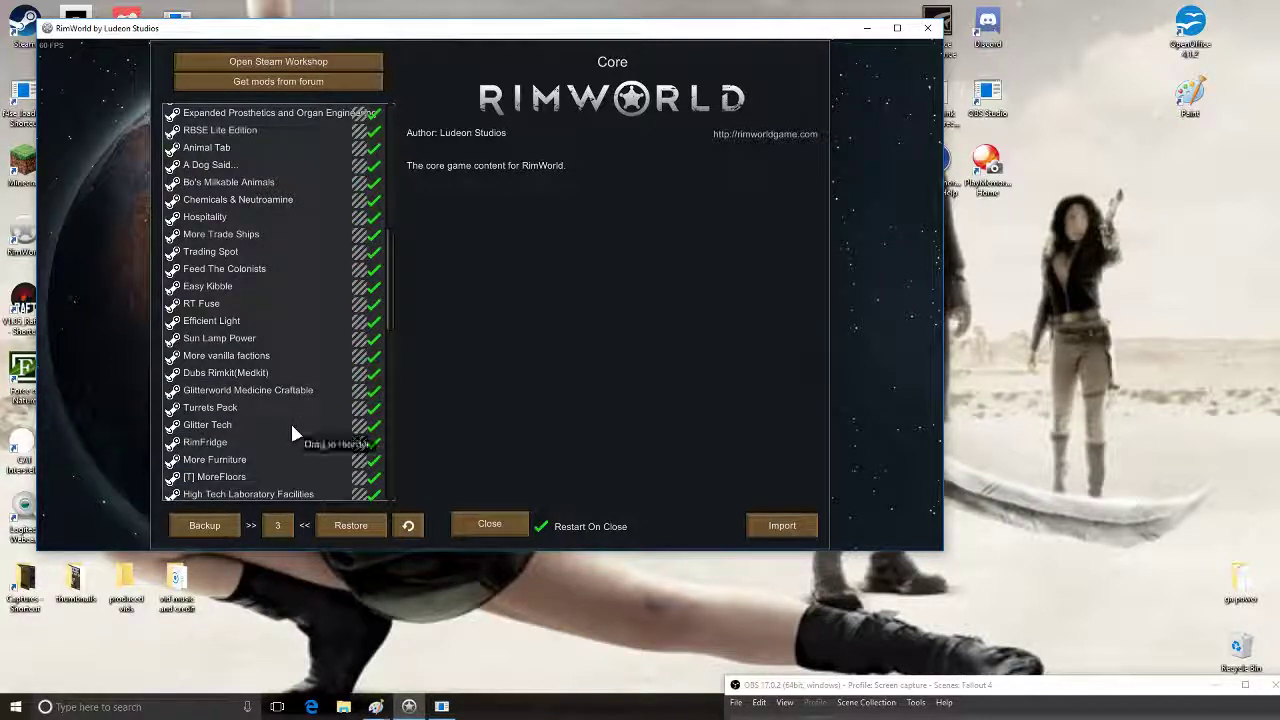
{"action": "scroll", "coordinate": [292, 412], "scroll_direction": "up", "scroll_amount": 3}
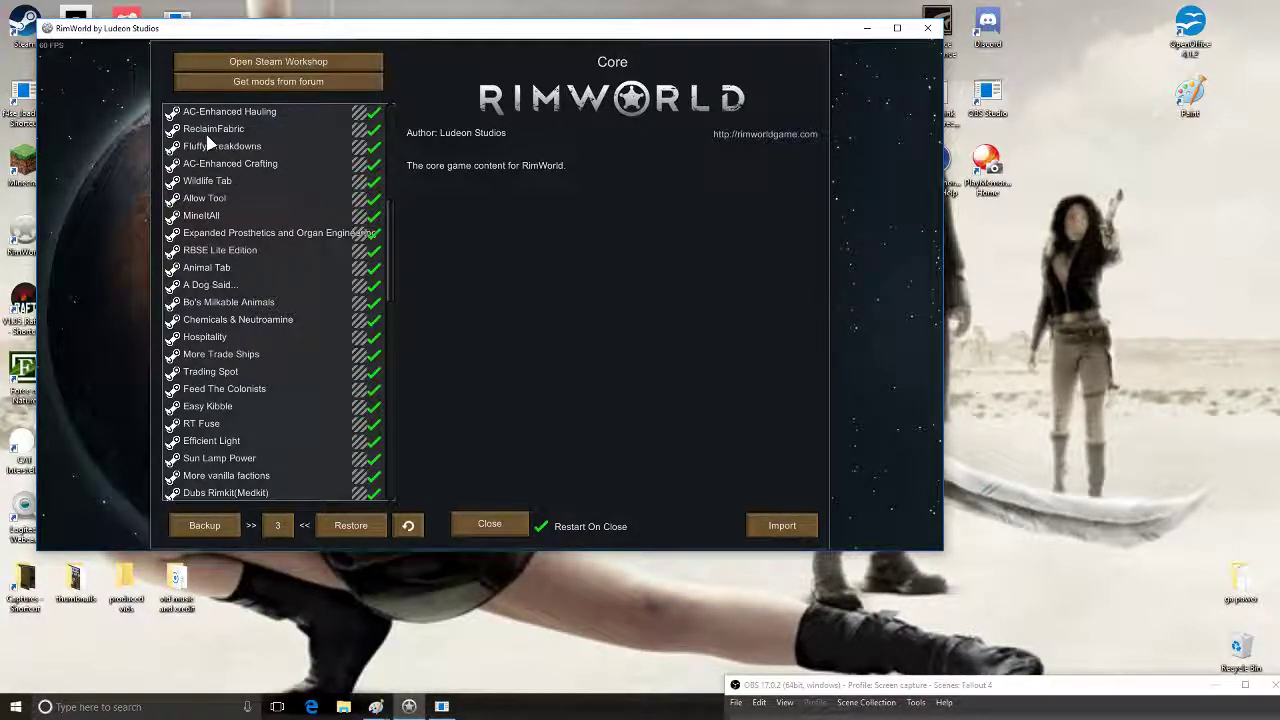
{"action": "scroll", "coordinate": [230, 160], "scroll_direction": "up", "scroll_amount": 4}
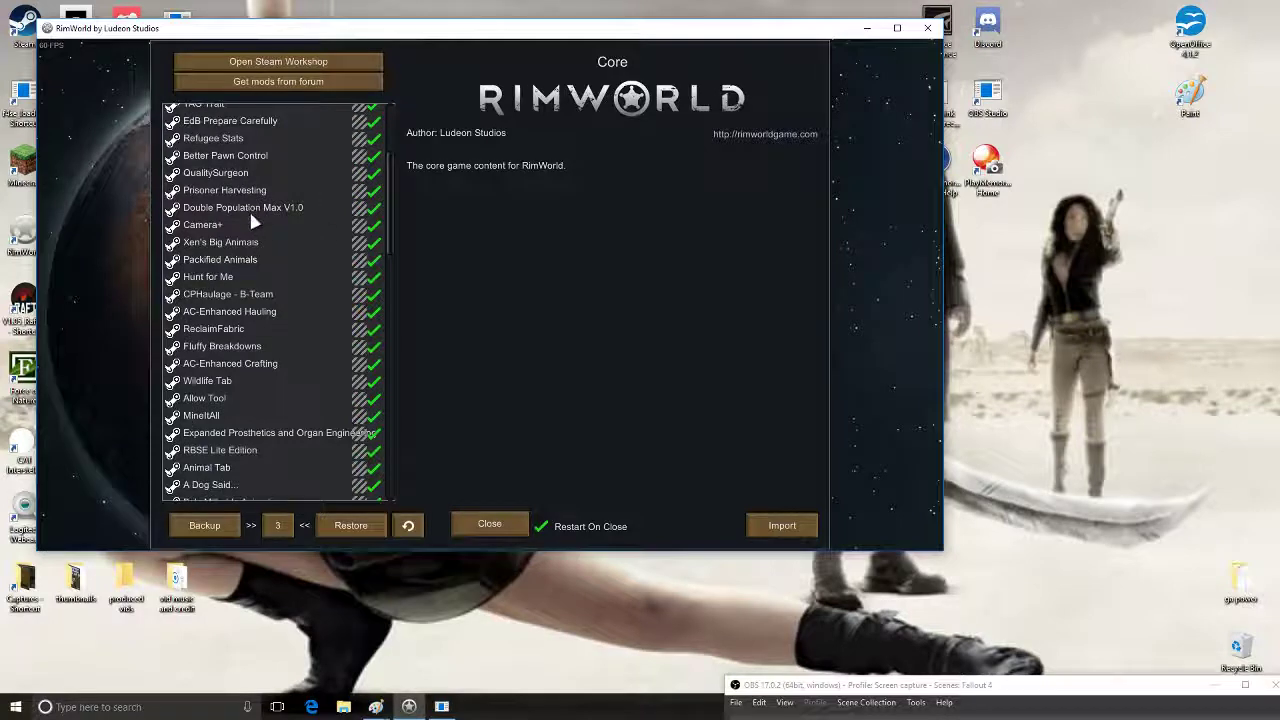
{"action": "scroll", "coordinate": [231, 162], "scroll_direction": "up", "scroll_amount": 3}
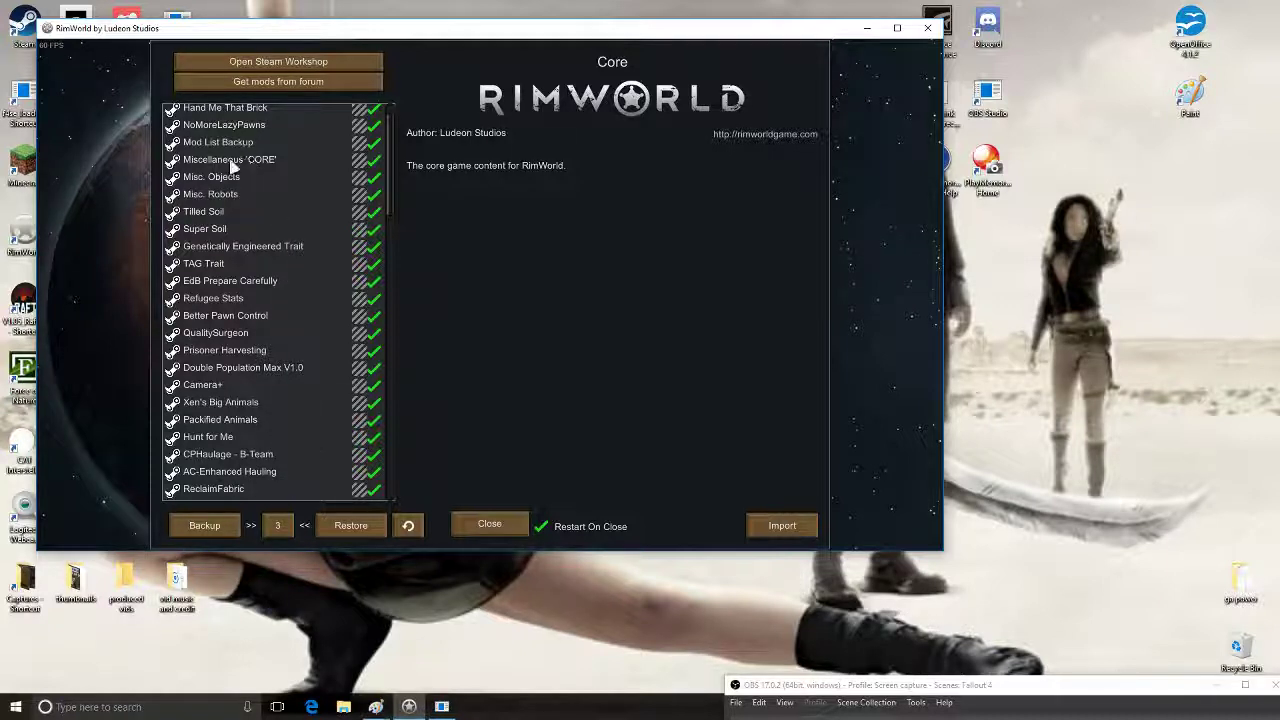
{"action": "scroll", "coordinate": [230, 168], "scroll_direction": "up", "scroll_amount": 2}
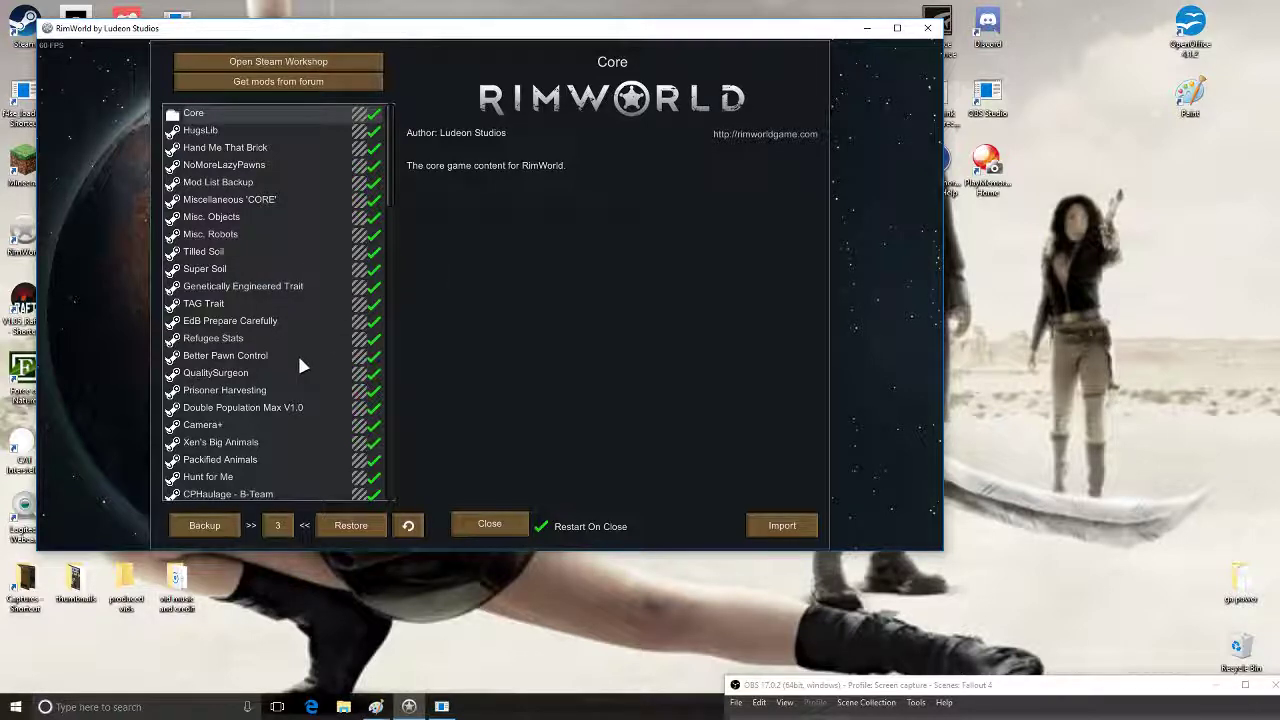
Review the complete mod load order down to the inactive [sd] chicken nest and Misc. Bees'n'Honey
{"action": "scroll", "coordinate": [298, 362], "scroll_direction": "down", "scroll_amount": 6}
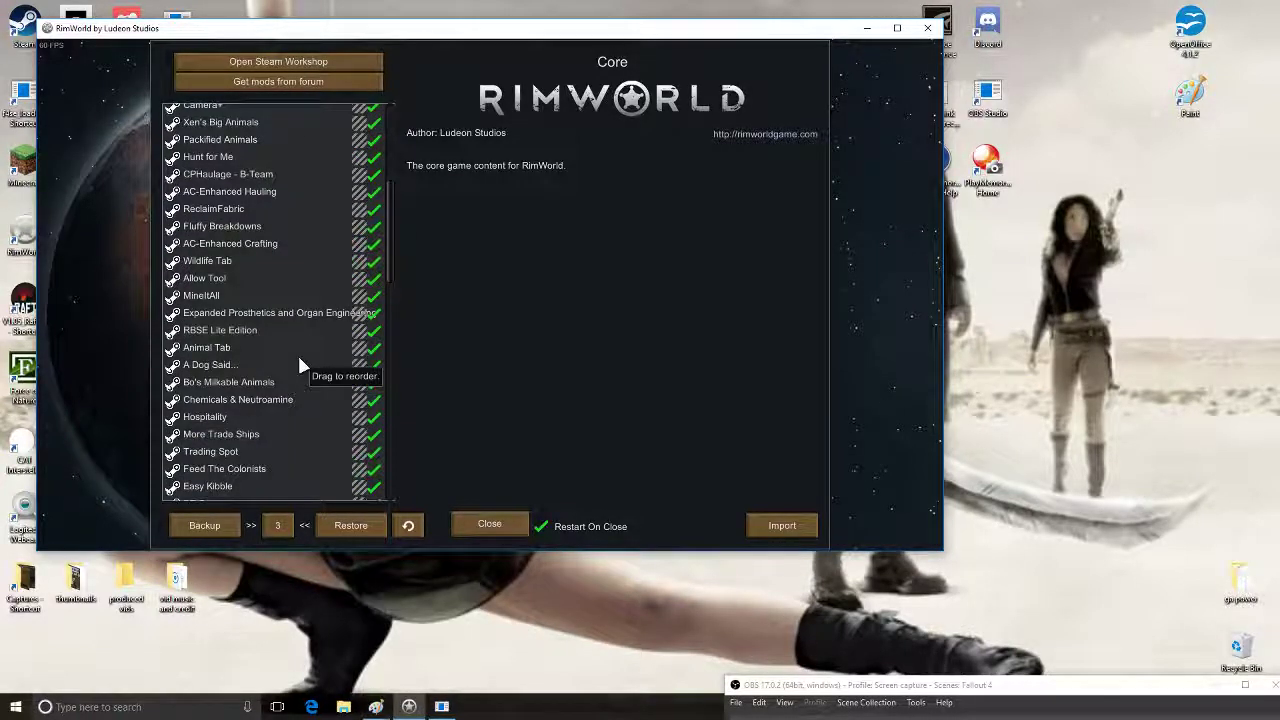
{"action": "scroll", "coordinate": [298, 365], "scroll_direction": "down", "scroll_amount": 1}
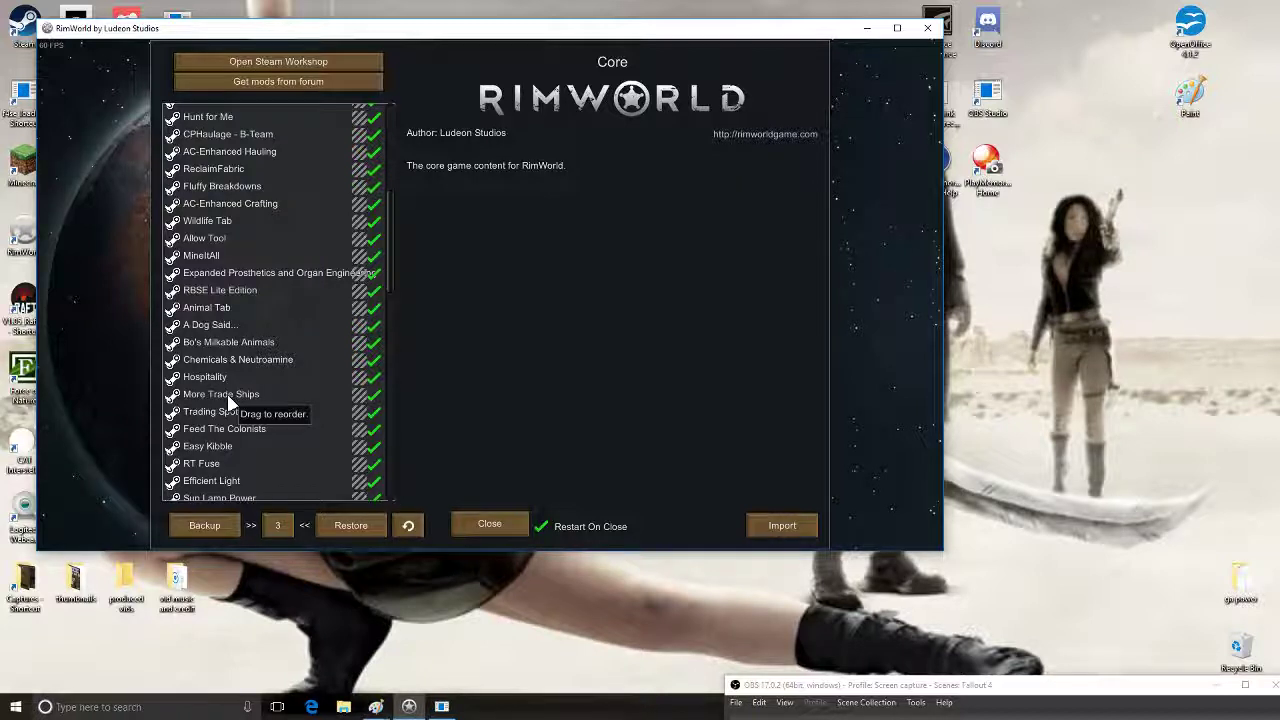
{"action": "scroll", "coordinate": [228, 398], "scroll_direction": "down", "scroll_amount": 2}
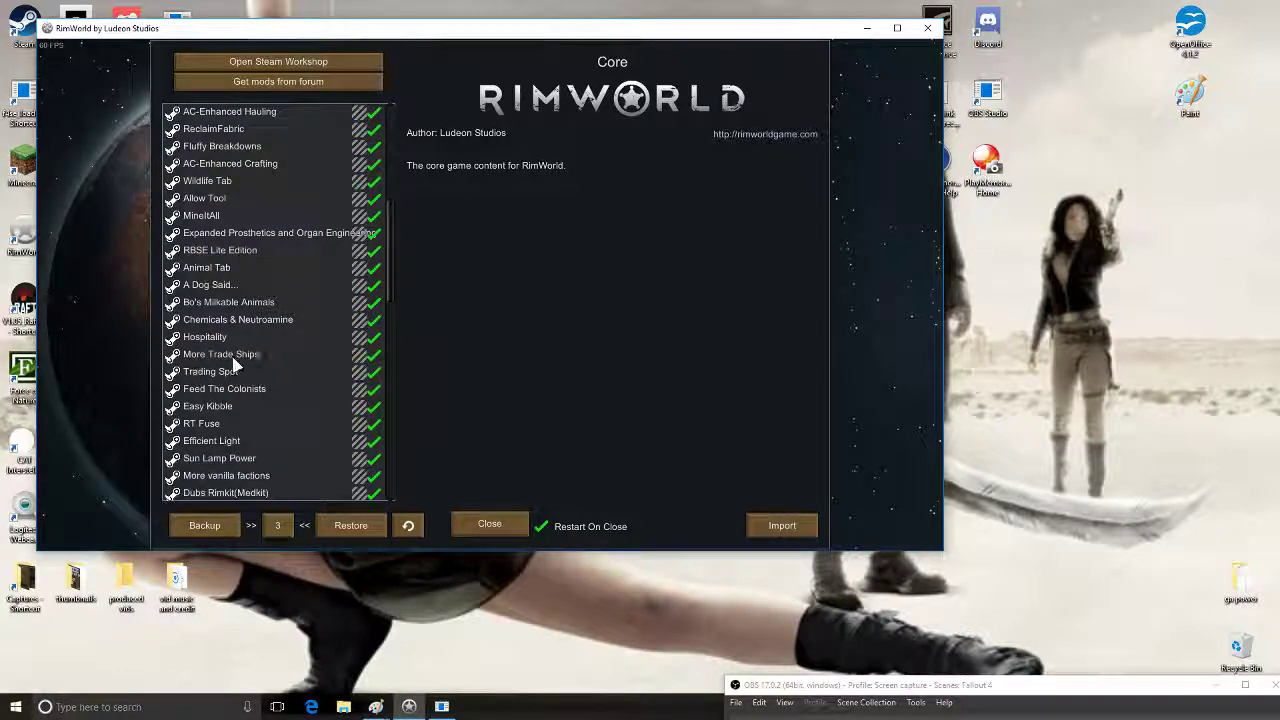
{"action": "scroll", "coordinate": [265, 385], "scroll_direction": "down", "scroll_amount": 4}
{"action": "scroll", "coordinate": [290, 410], "scroll_direction": "down", "scroll_amount": 4}
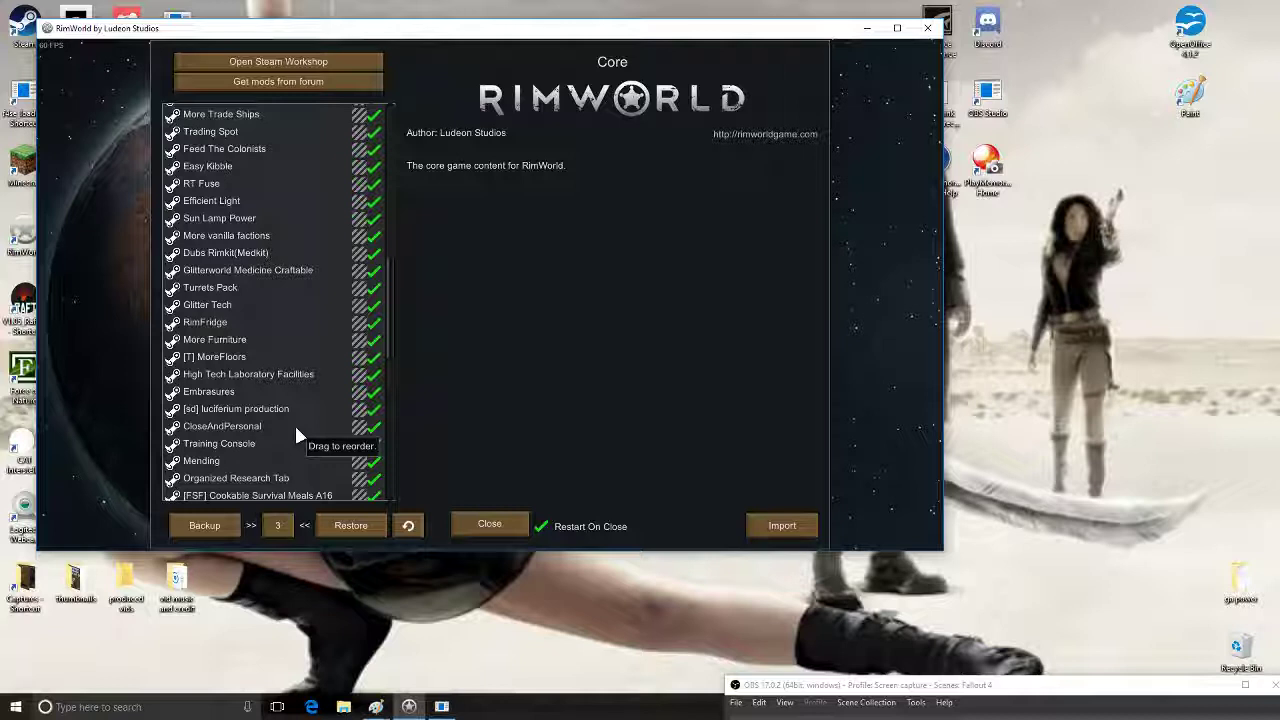
{"action": "scroll", "coordinate": [294, 423], "scroll_direction": "down", "scroll_amount": 3}
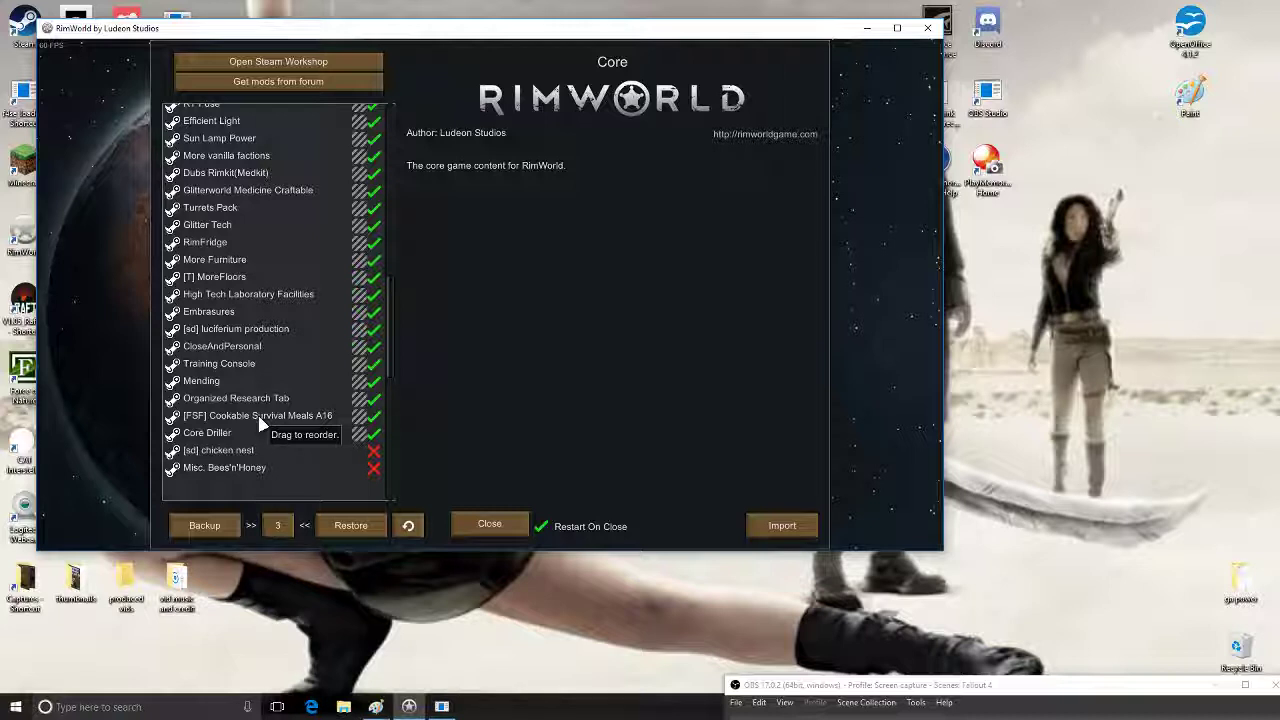
{"action": "scroll", "coordinate": [258, 422], "scroll_direction": "up", "scroll_amount": 15}
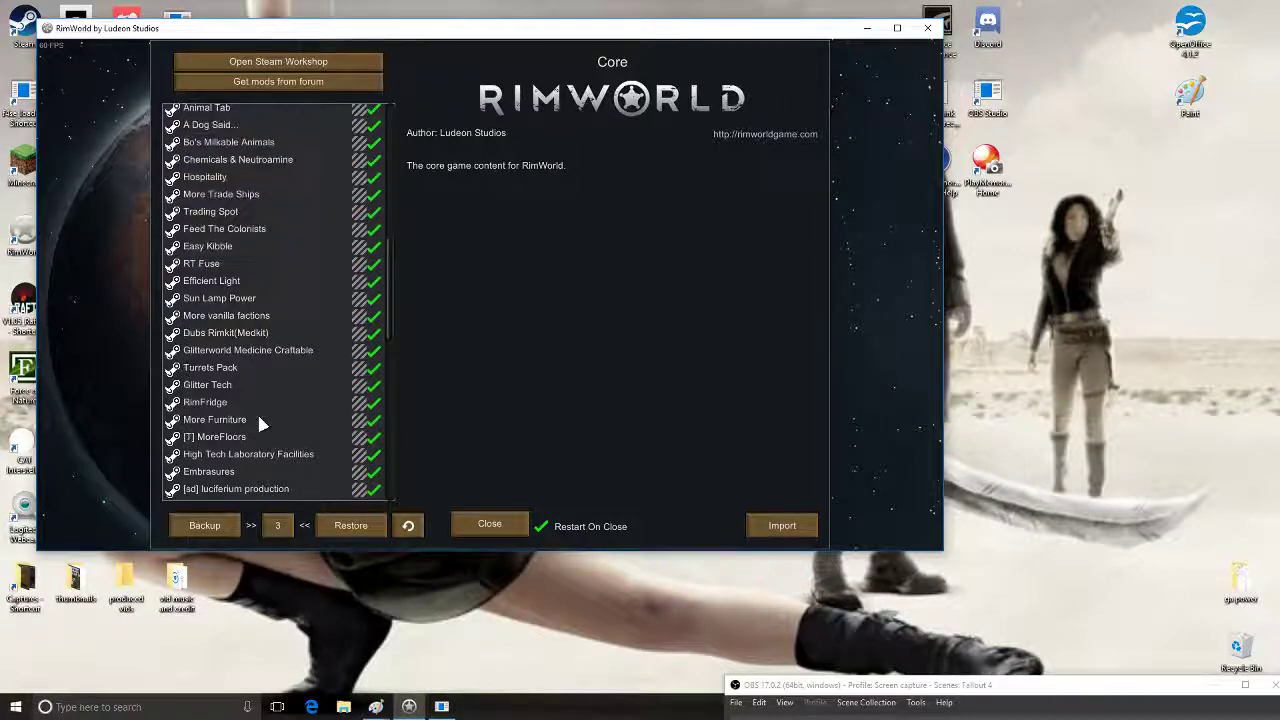
{"action": "scroll", "coordinate": [258, 422], "scroll_direction": "up", "scroll_amount": 6}
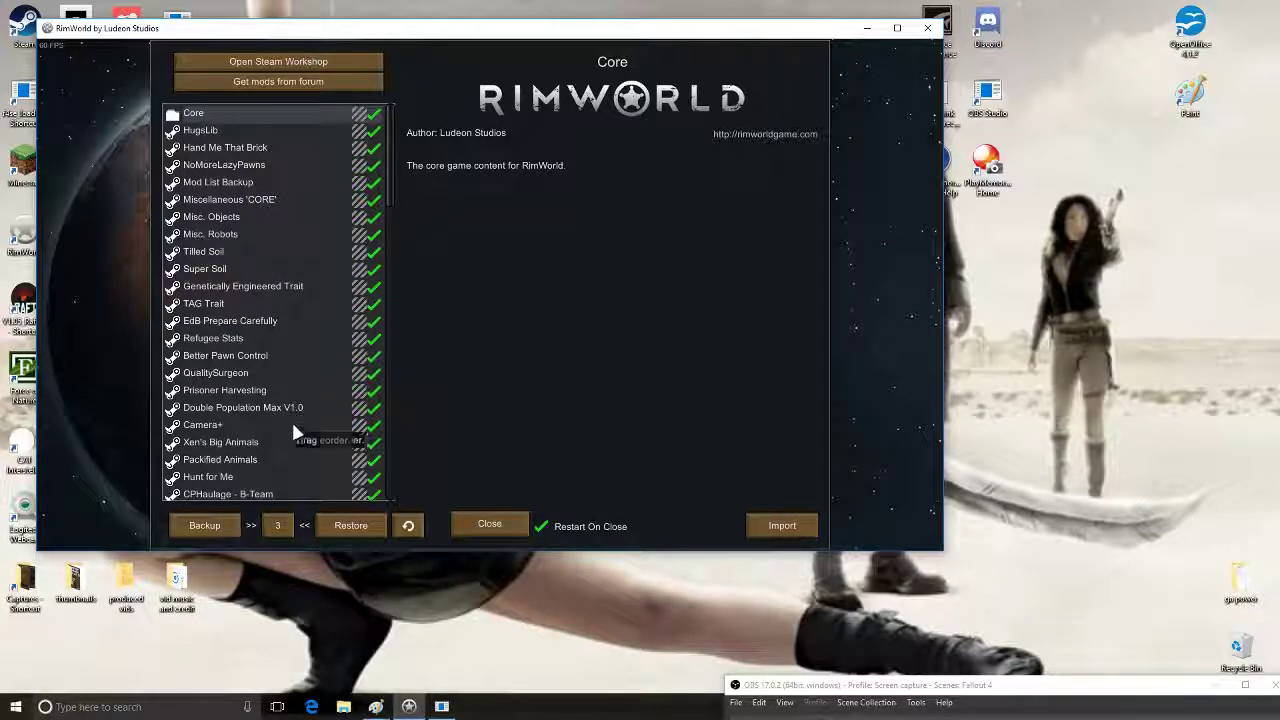
Open the Dubs Rimkit(Medkit) page from the Workshop favorites, view its details, and return to the mod list
{"action": "scroll", "coordinate": [296, 388], "scroll_direction": "down", "scroll_amount": 5}
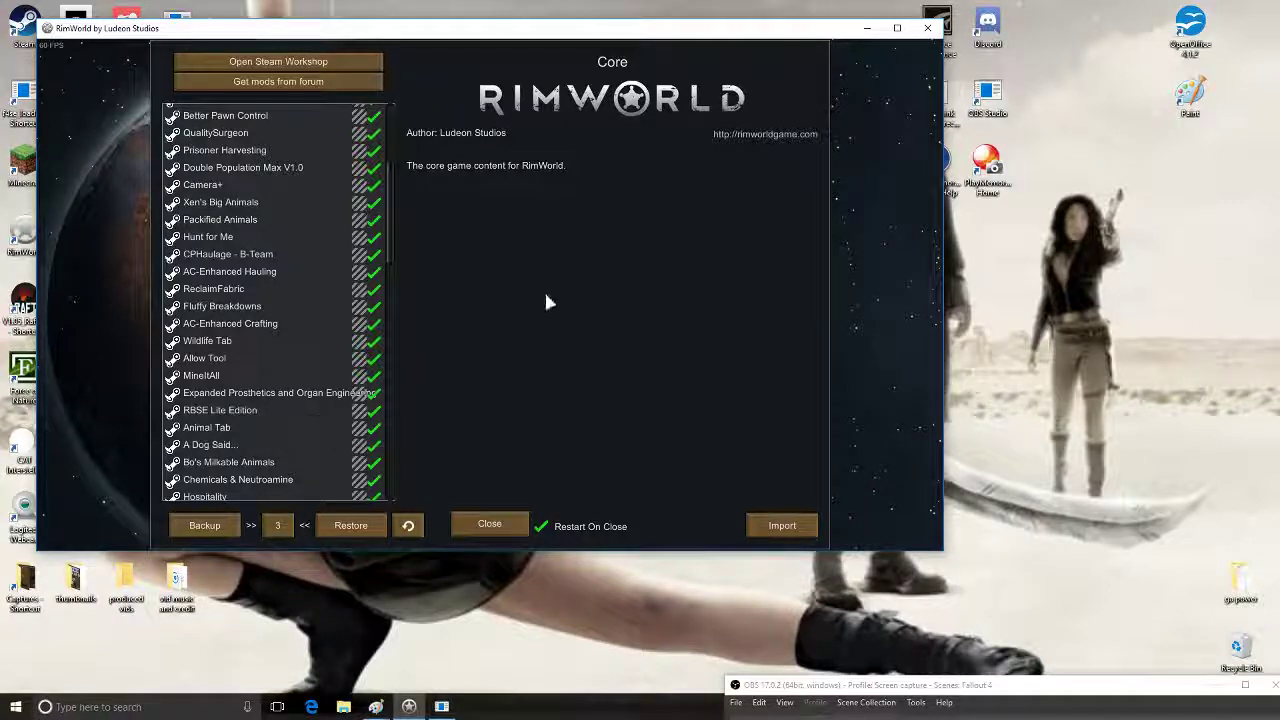
{"action": "left_click", "coordinate": [294, 62]}
{"action": "scroll", "coordinate": [512, 362], "scroll_direction": "down", "scroll_amount": 2}
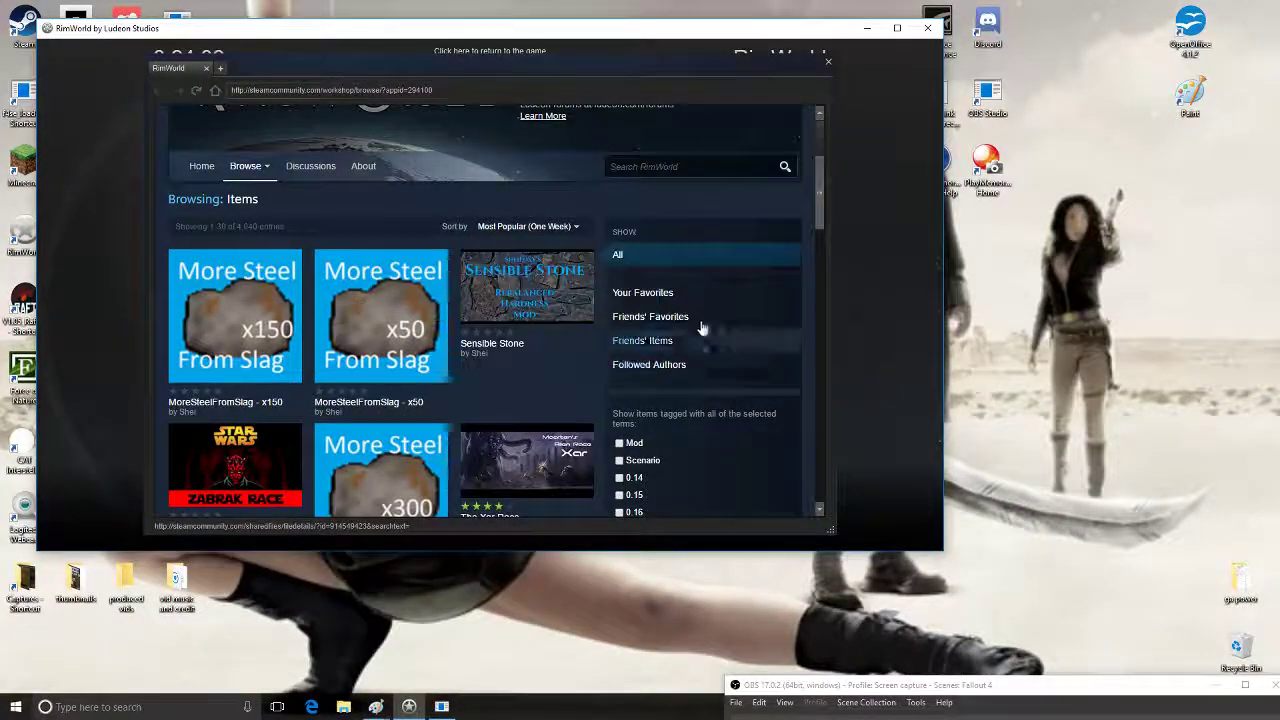
{"action": "left_click", "coordinate": [652, 297]}
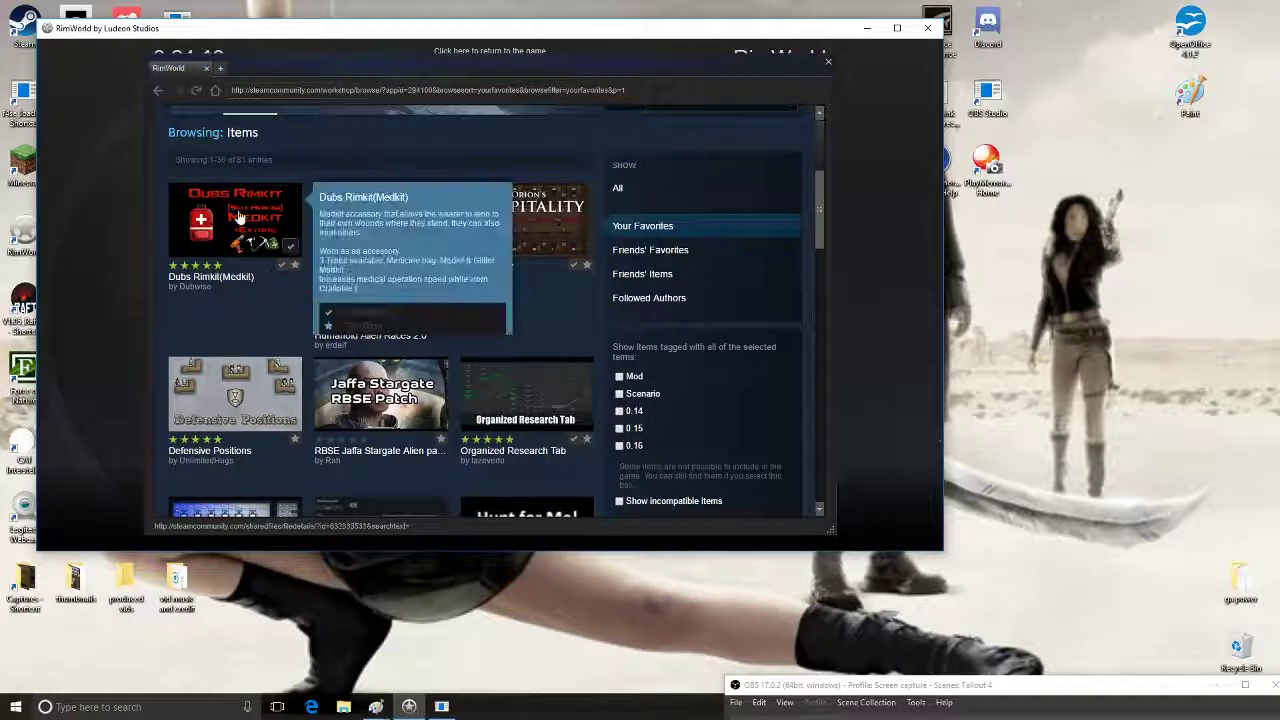
{"action": "scroll", "coordinate": [340, 330], "scroll_direction": "down", "scroll_amount": 3}
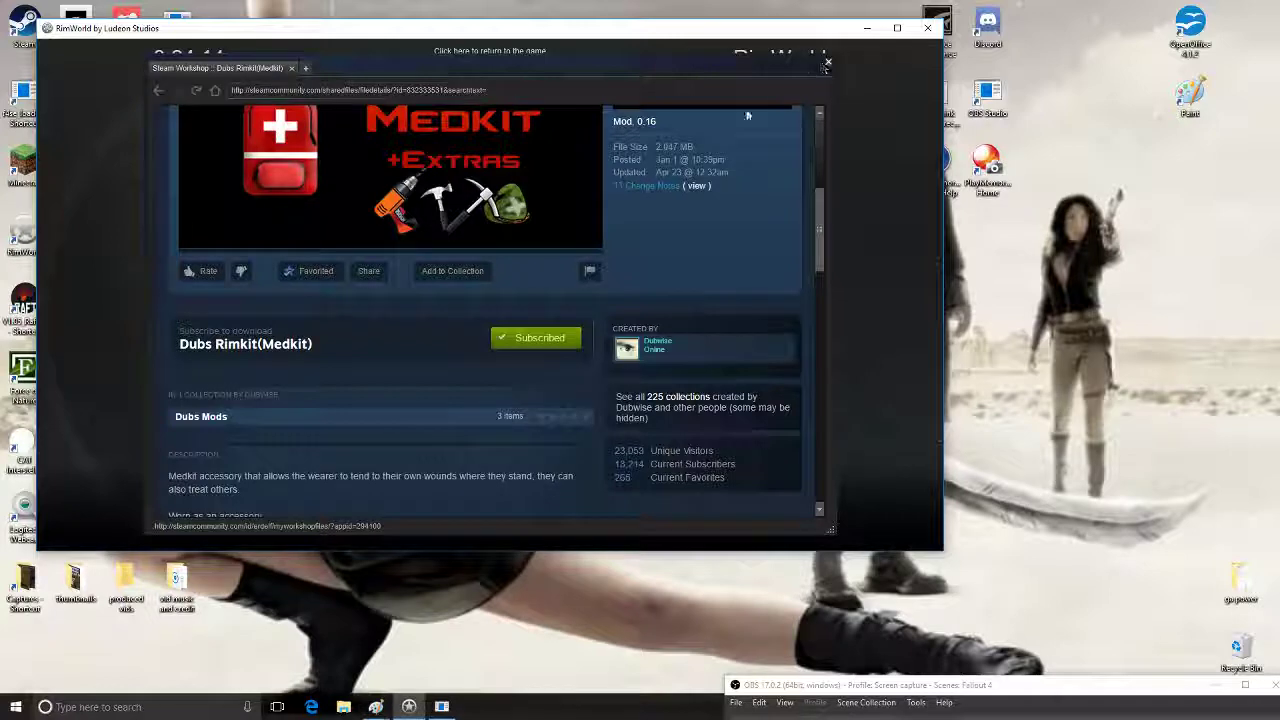
{"action": "left_click", "coordinate": [828, 61]}
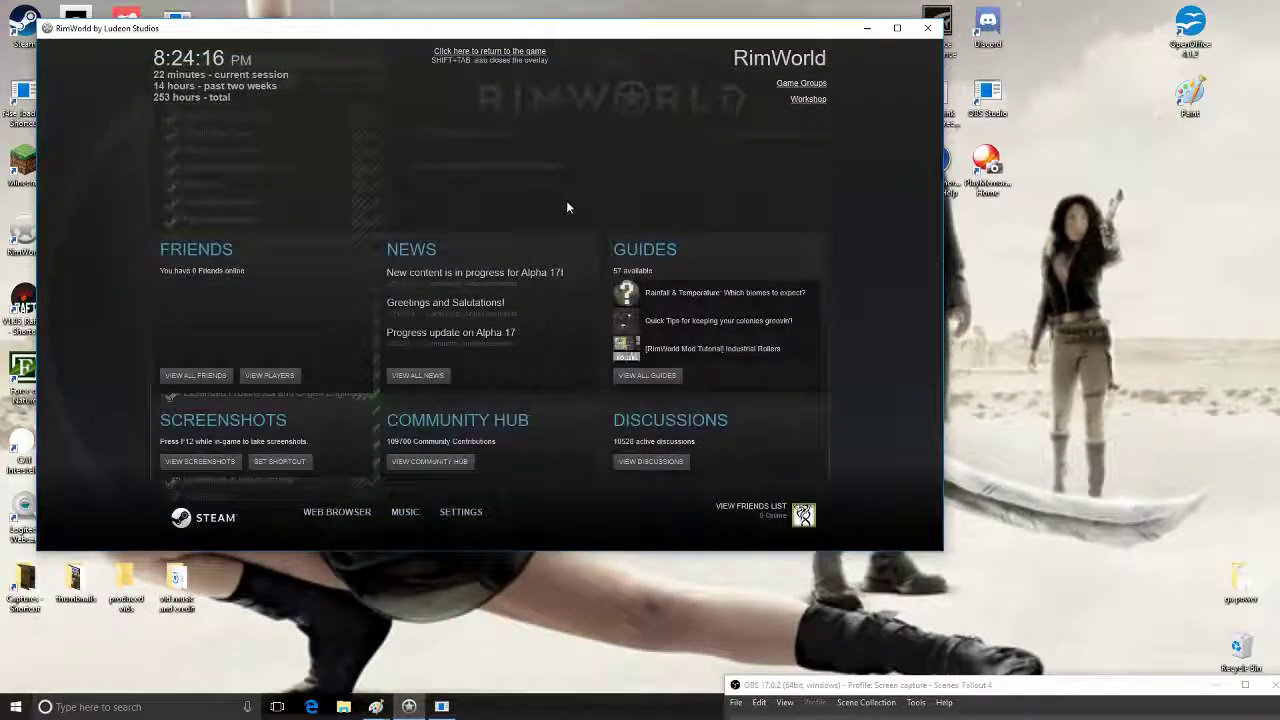
{"action": "left_click", "coordinate": [497, 62]}
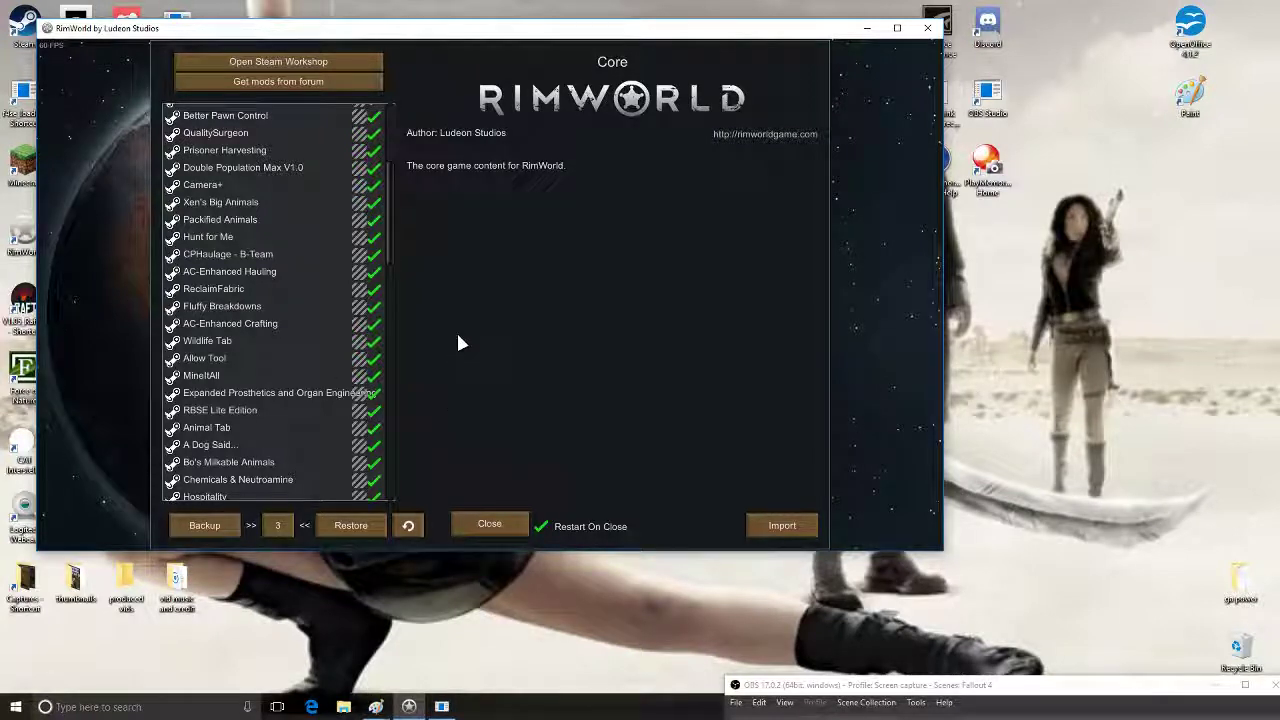
Open the MoreSteelFromSlag - x50 page in the Steam Workshop and check its version and update details
{"action": "scroll", "coordinate": [271, 251], "scroll_direction": "up", "scroll_amount": 5}
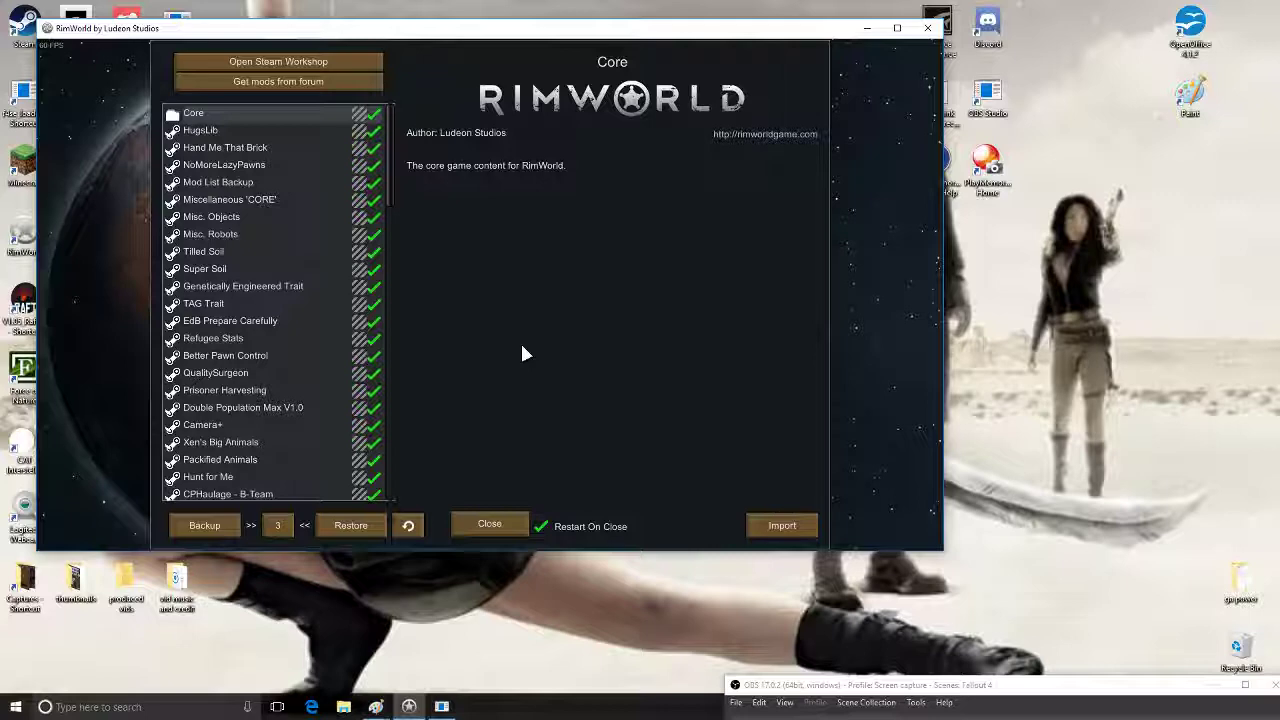
{"action": "left_click", "coordinate": [278, 62]}
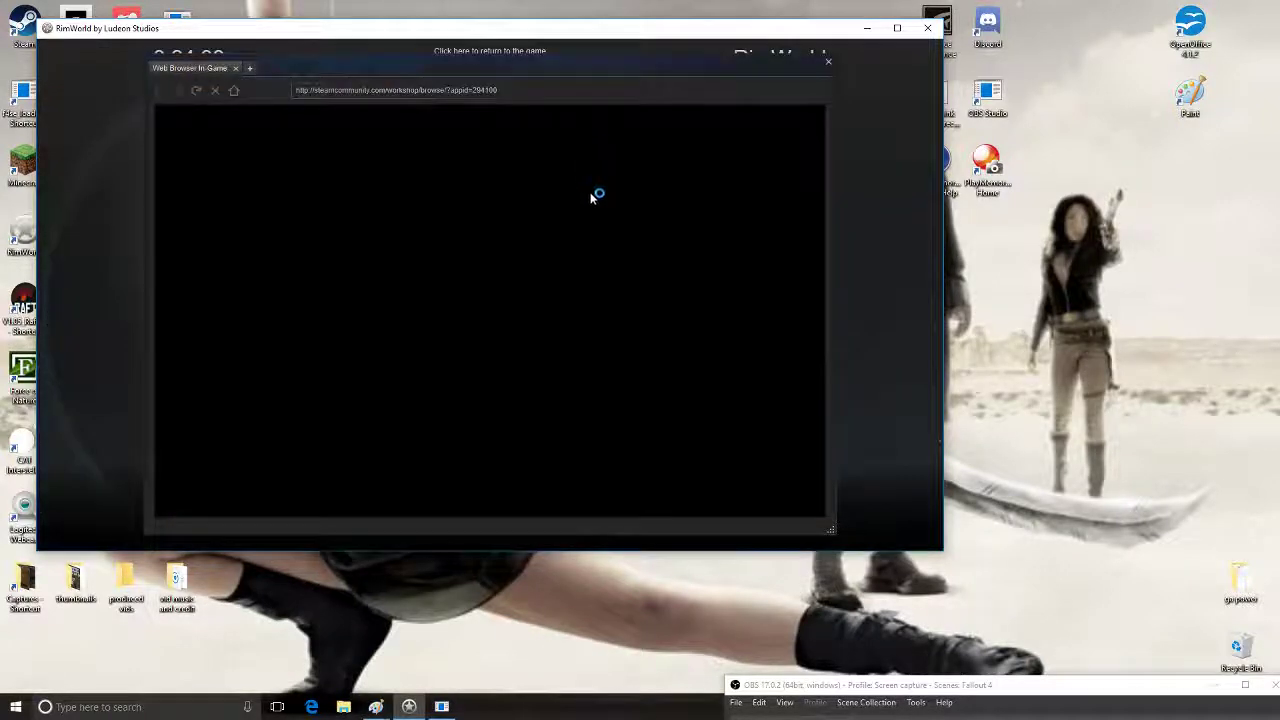
{"action": "scroll", "coordinate": [486, 351], "scroll_direction": "down", "scroll_amount": 2}
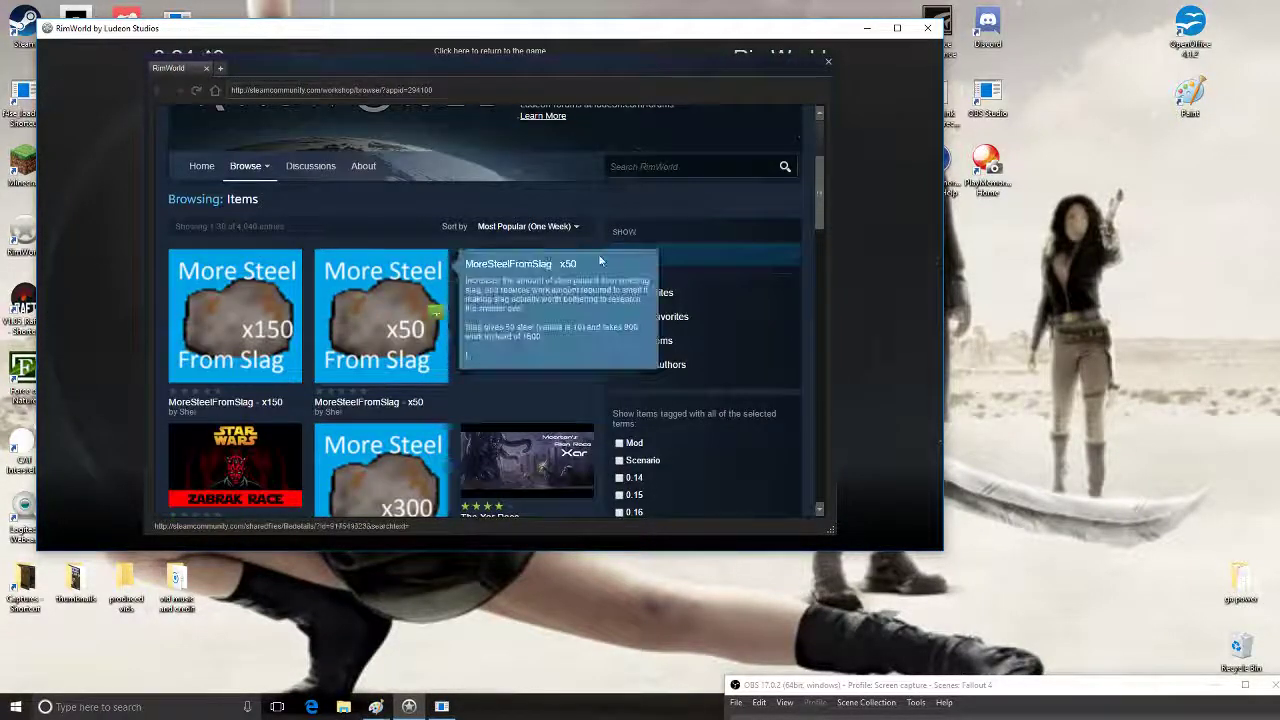
{"action": "left_click", "coordinate": [380, 310]}
{"action": "scroll", "coordinate": [608, 312], "scroll_direction": "down", "scroll_amount": 2}
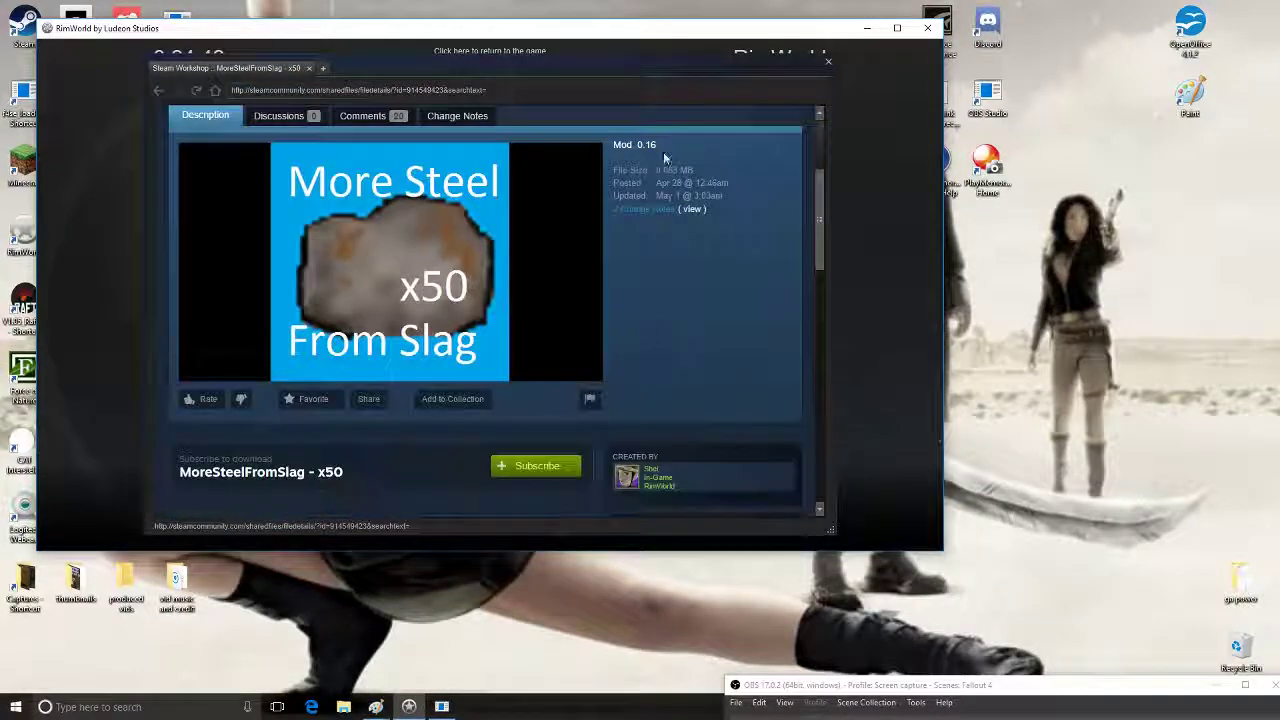